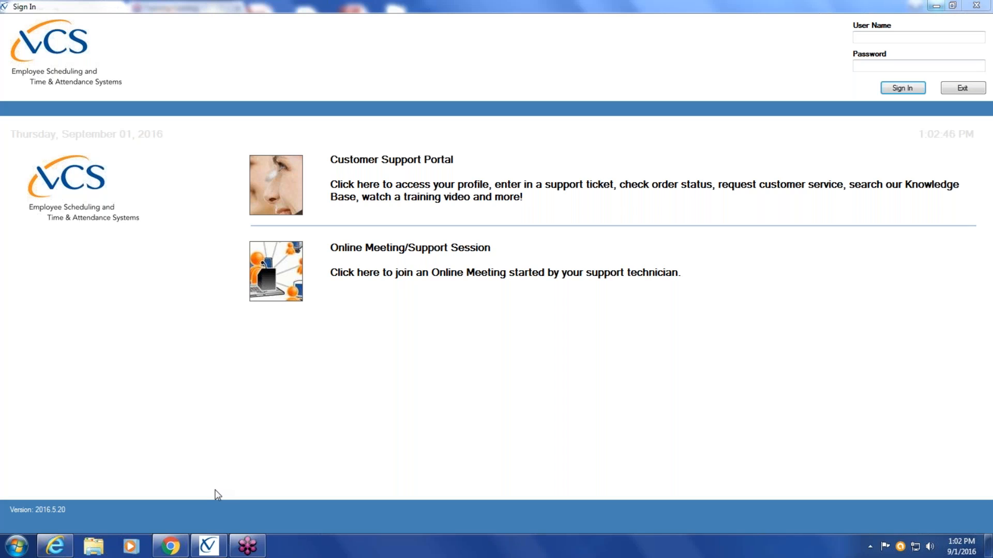
Sign in with the account's user name and password
left_click(903, 35)
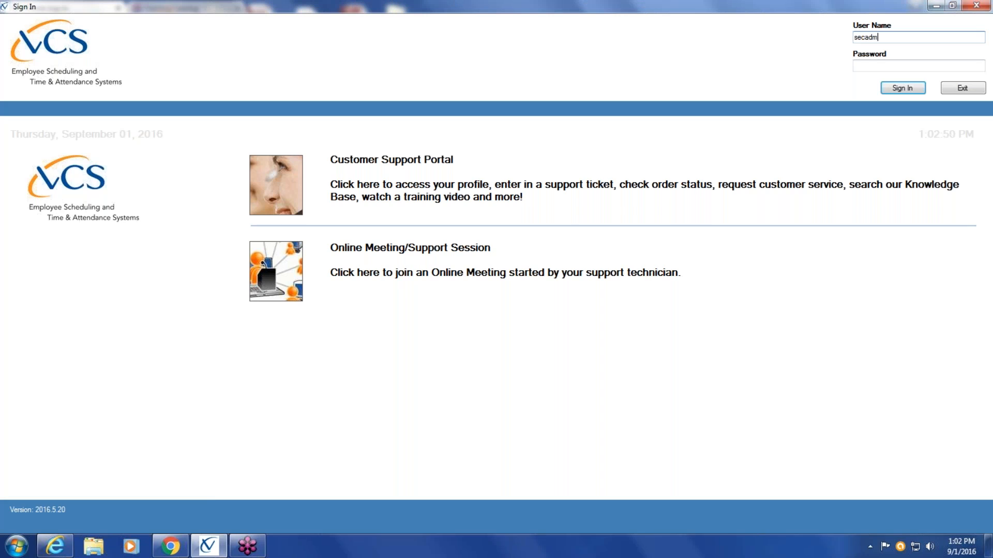
key("Tab")
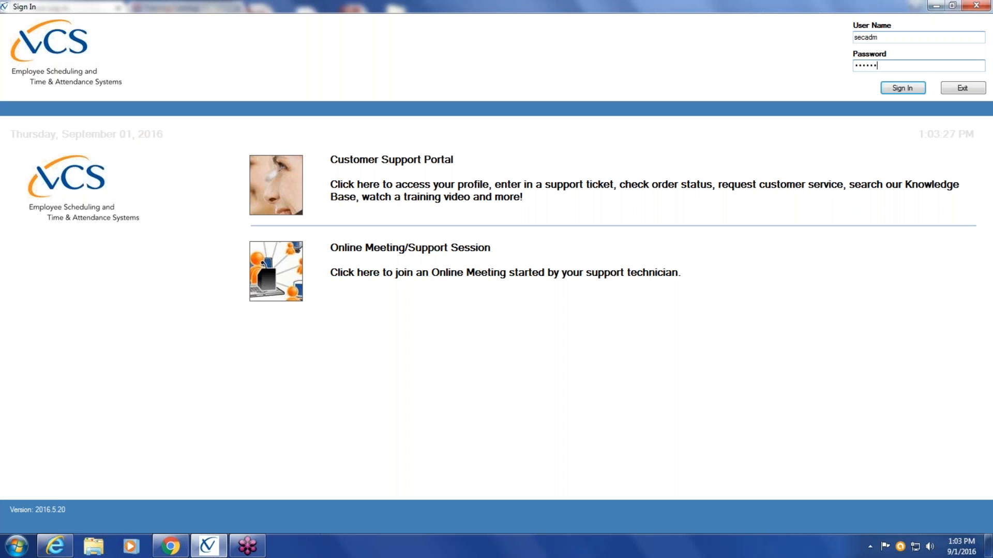
left_click(902, 88)
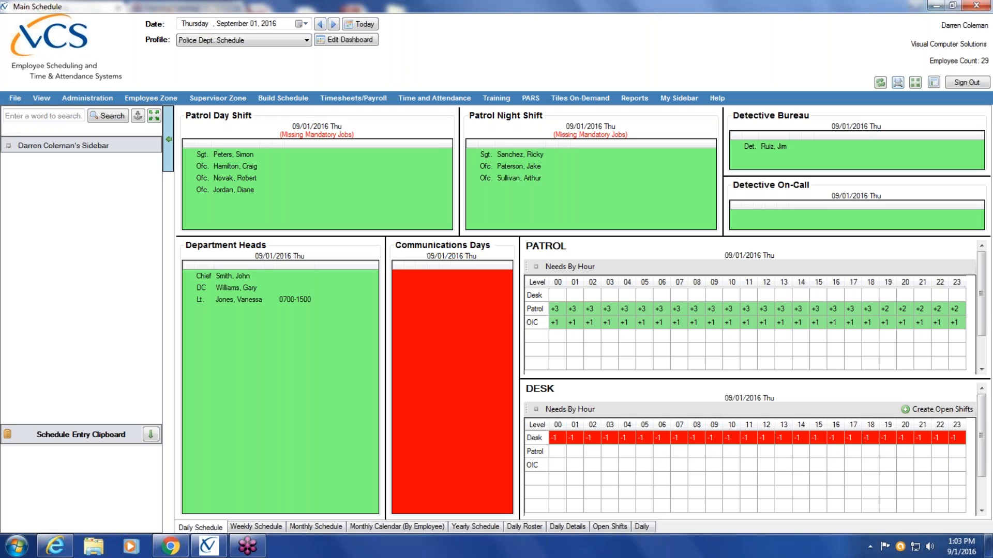
Look through the functions offered under Administration, Employee Zone, Supervisor Zone, Build Schedule, Timesheets/Payroll and Time and Attendance
left_click(80, 97)
left_click(162, 98)
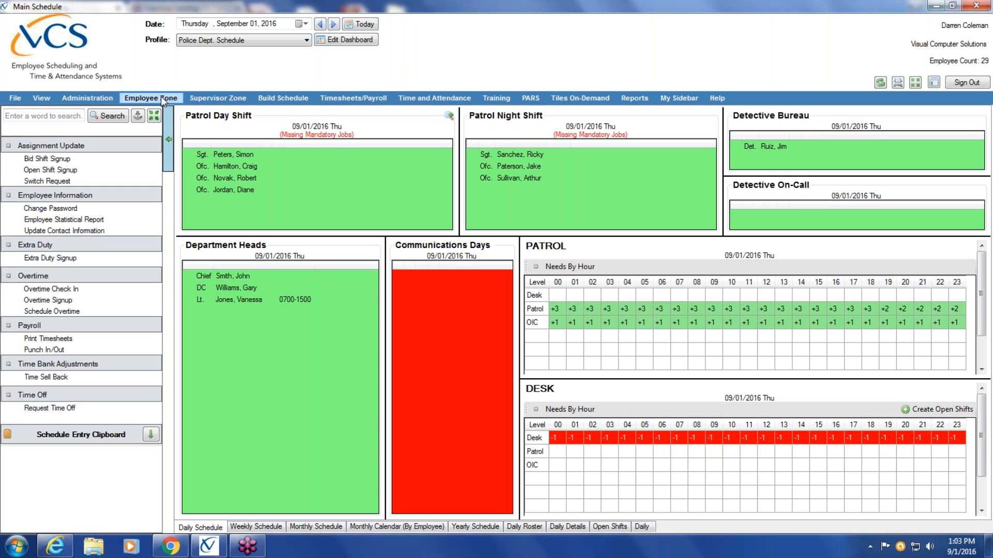
left_click(225, 97)
left_click(283, 98)
left_click(368, 100)
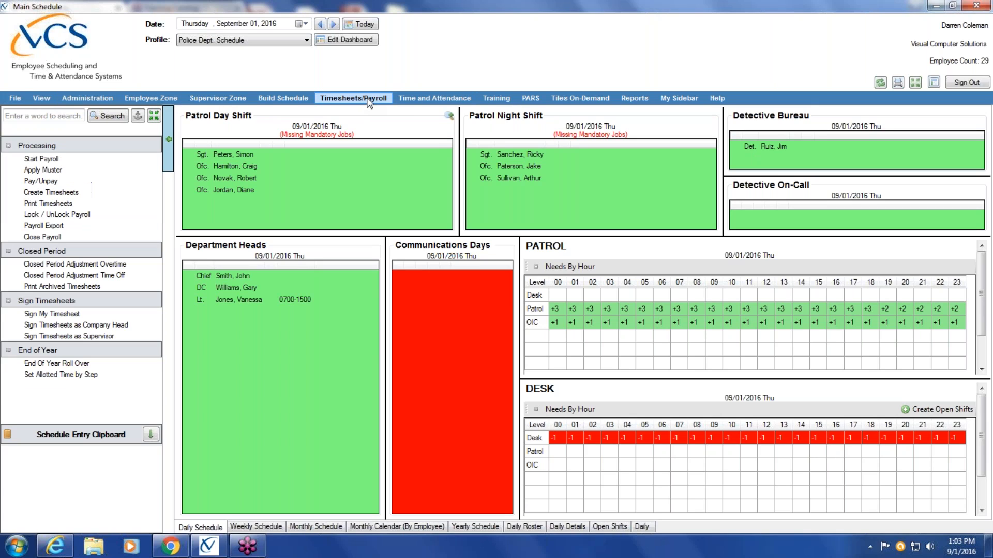
left_click(439, 97)
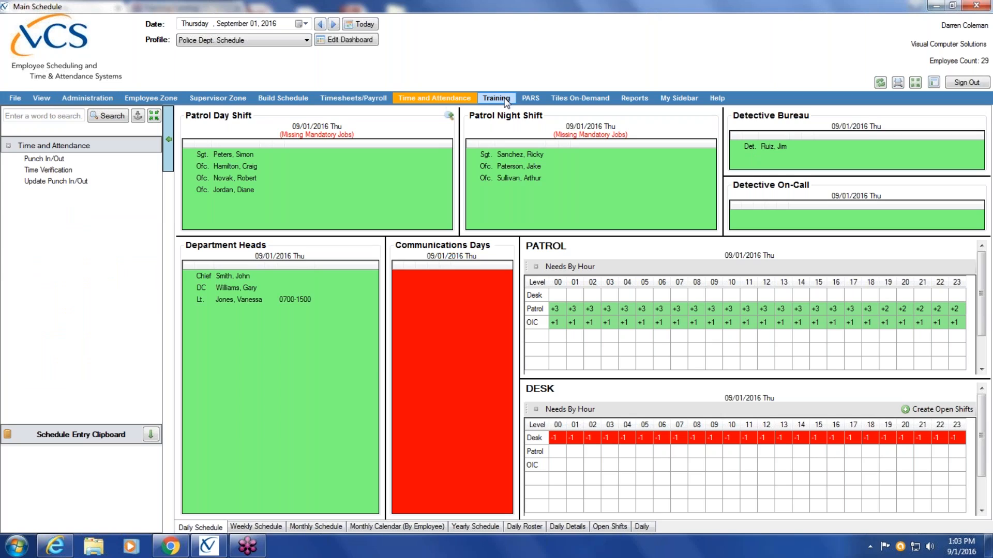
Expand the Administration groups Company Center, Employee Center, Import/Export and Job Assignment Center to examine their functions
left_click(83, 101)
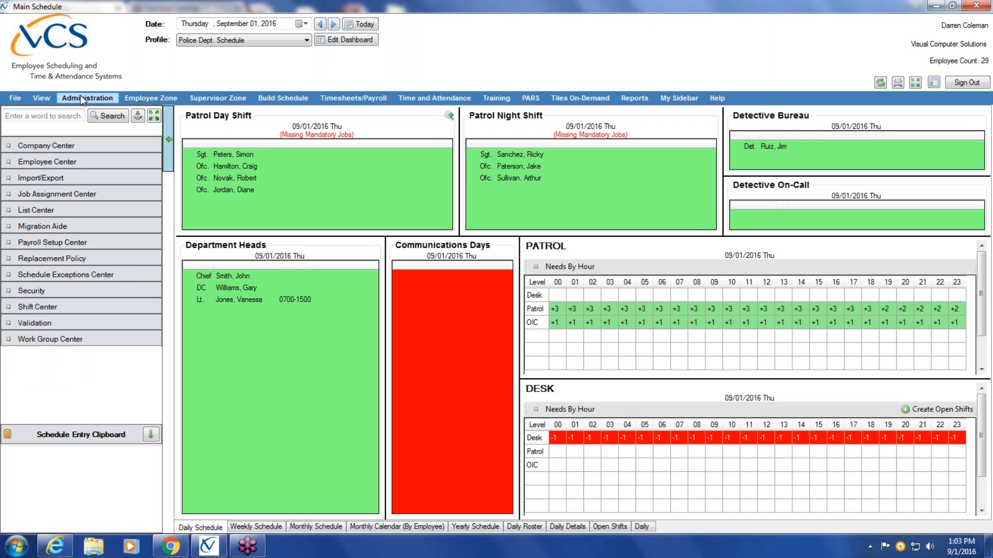
left_click(97, 148)
left_click(96, 329)
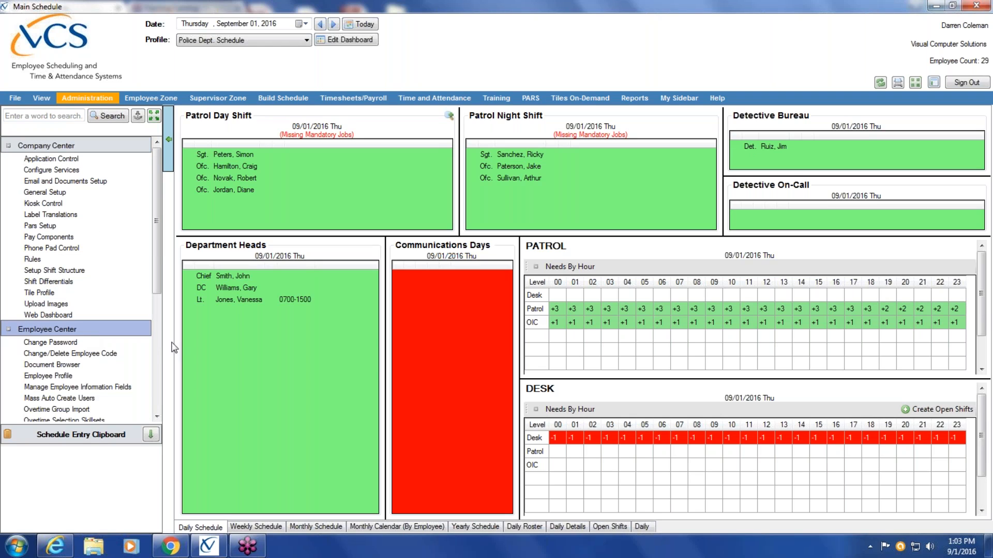
scroll(99, 304, "down", 6)
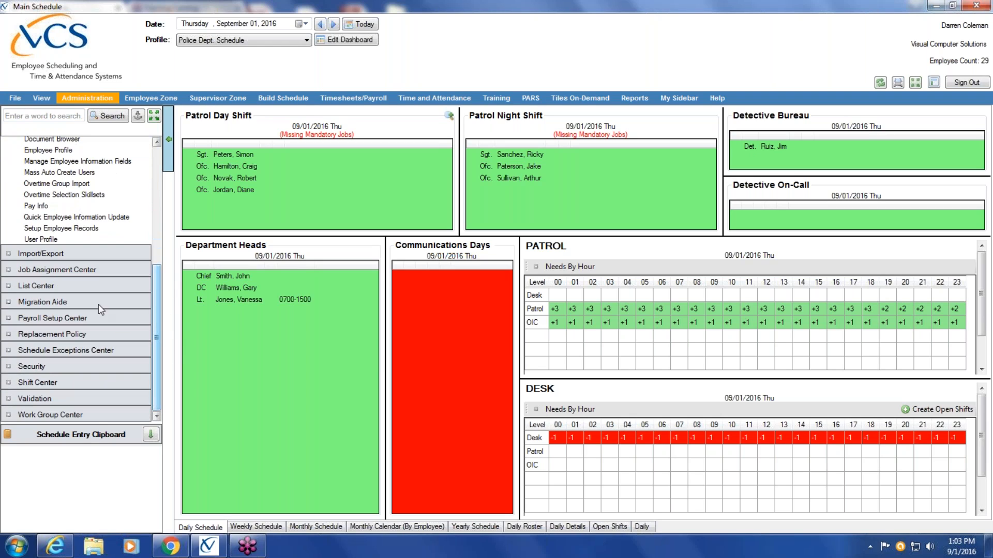
left_click(68, 257)
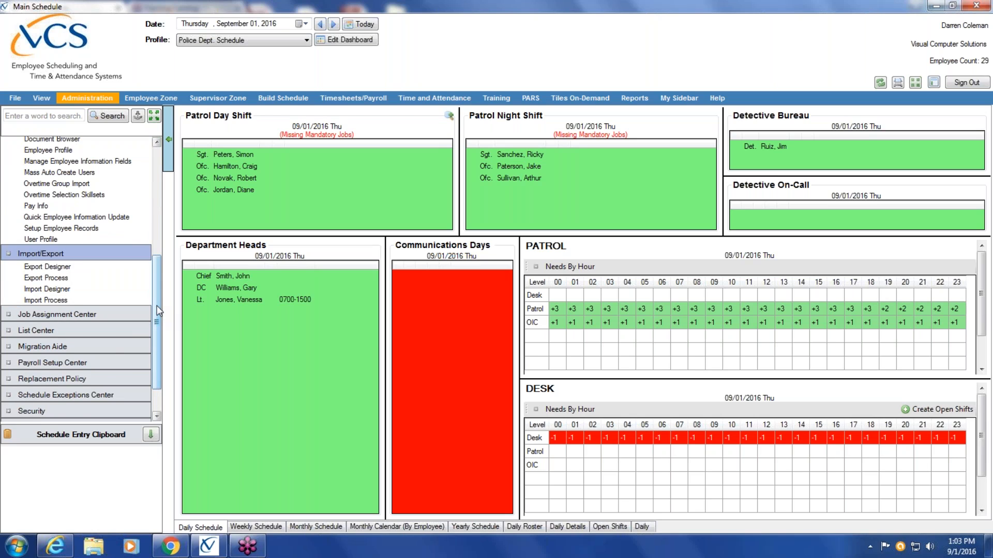
scroll(157, 305, "down", 2)
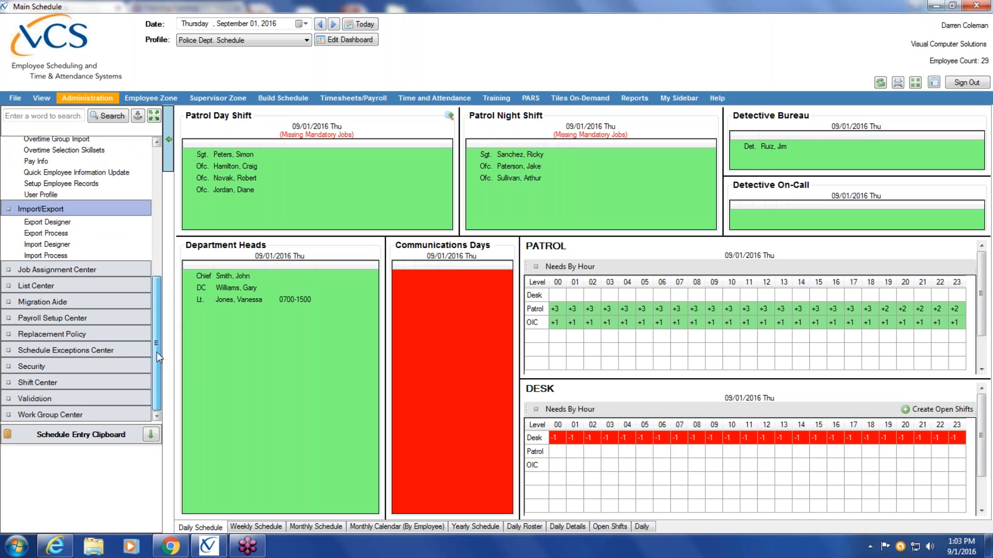
left_click(115, 268)
left_click_drag(157, 321, 168, 192)
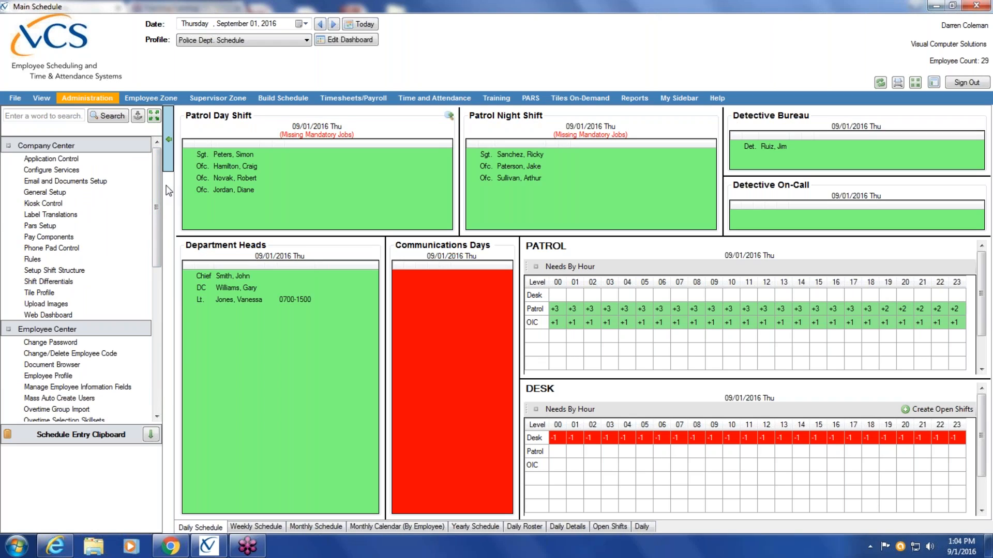
Check the empty personal sidebar, open its editor and add the Manage Time Off item
left_click(15, 98)
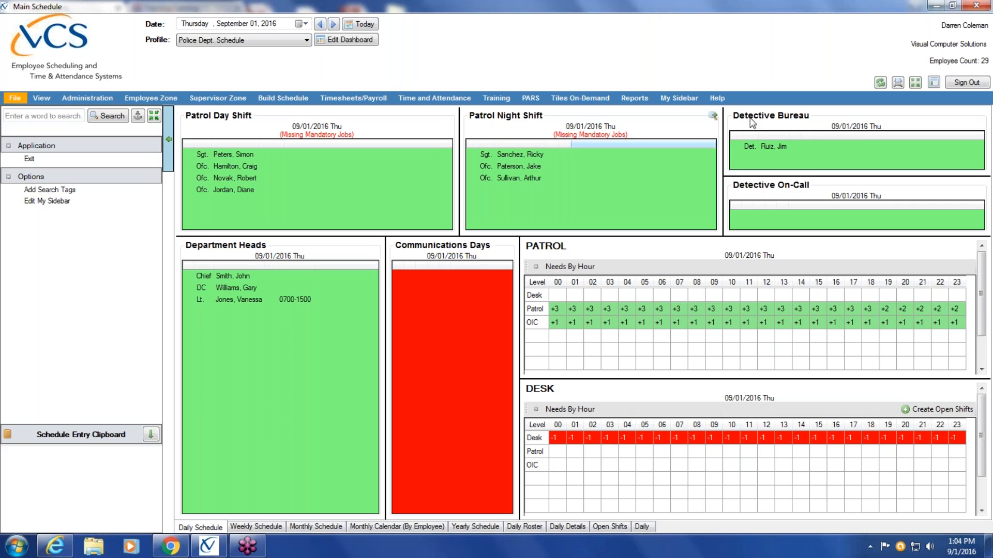
left_click(679, 98)
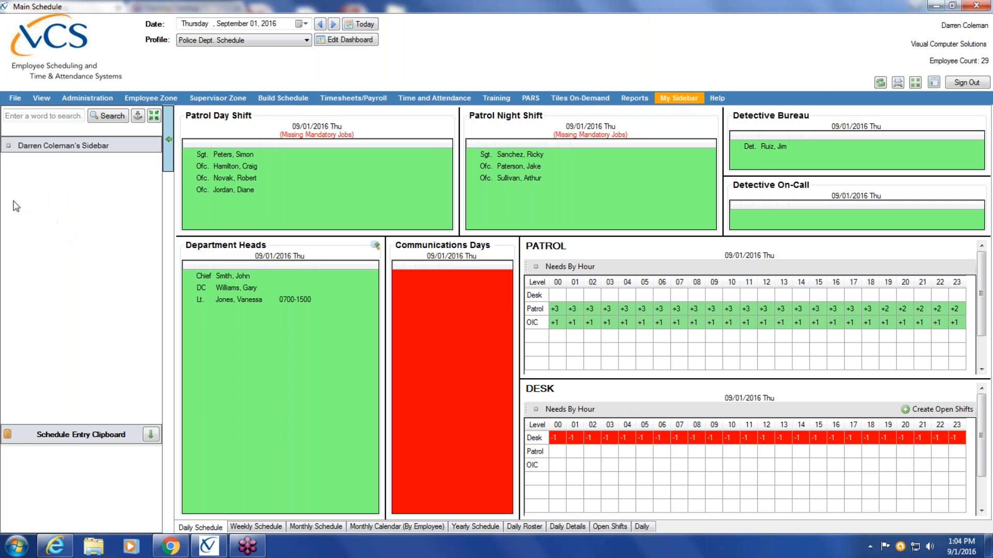
left_click(15, 99)
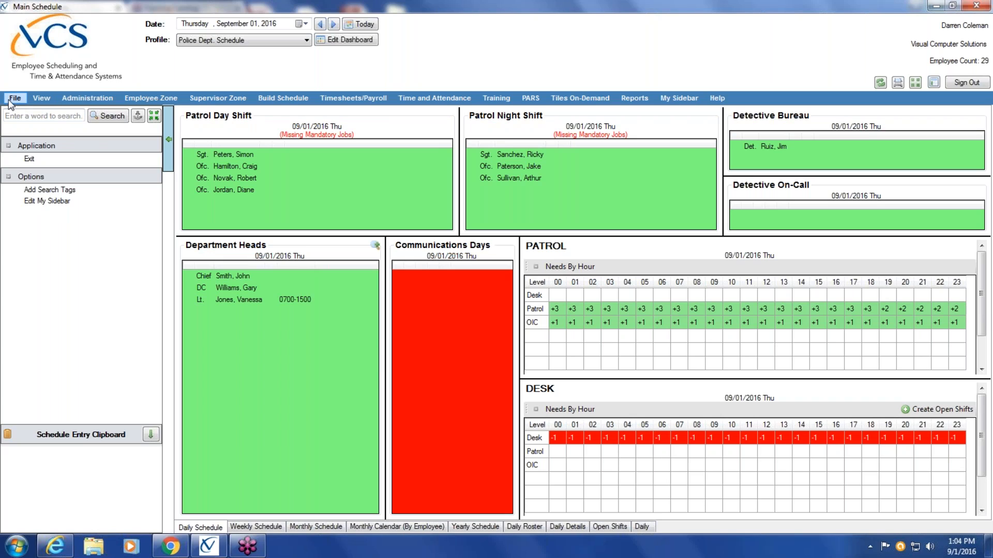
left_click(57, 201)
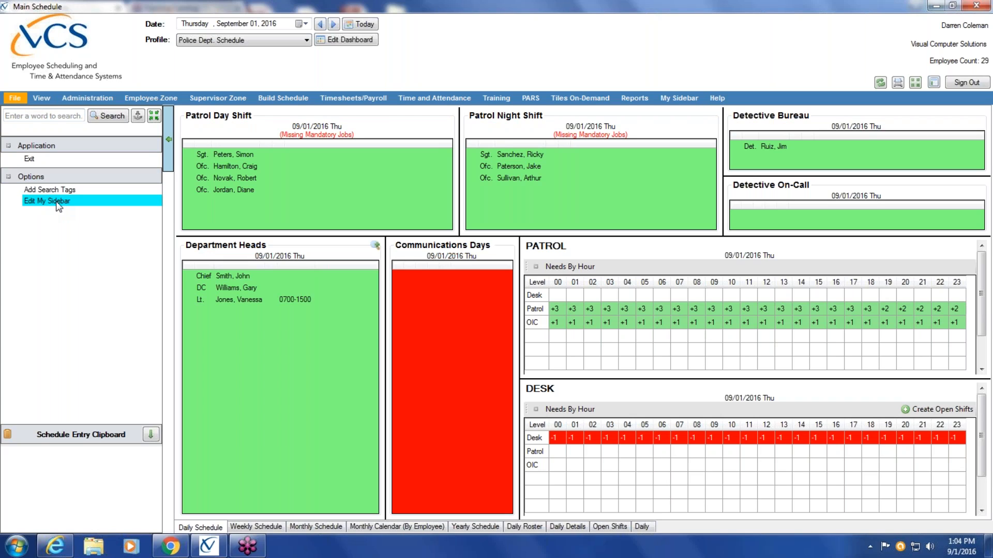
left_click_drag(486, 163, 486, 248)
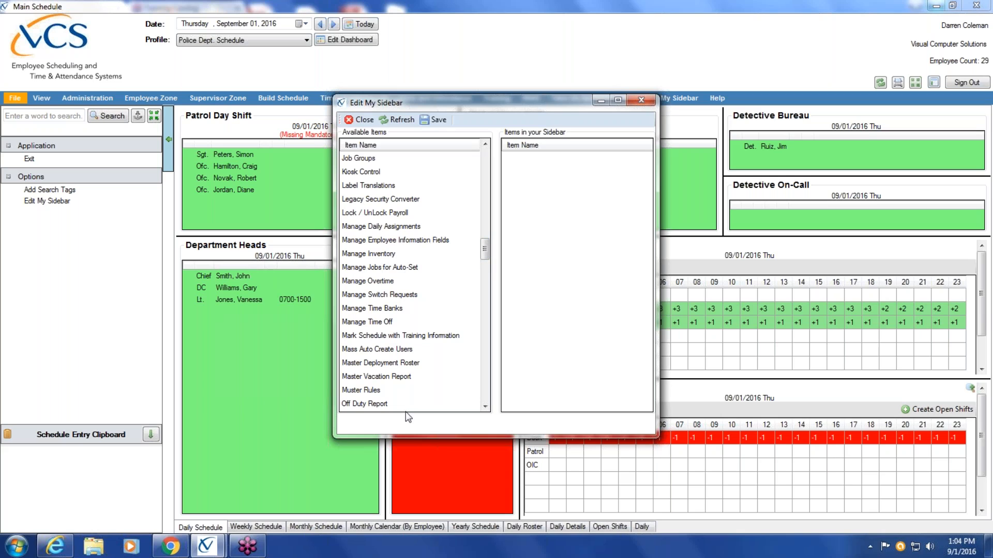
left_click_drag(376, 329, 563, 290)
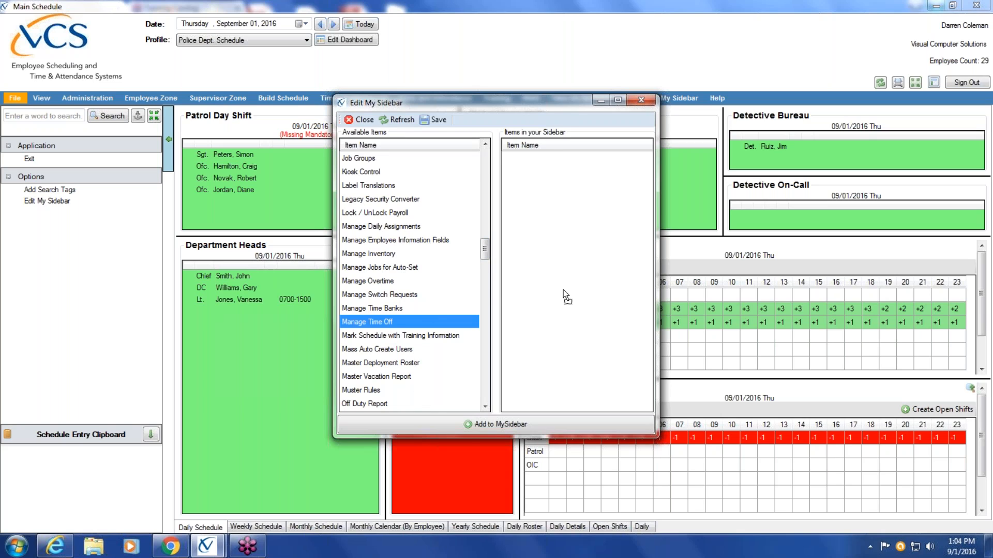
Add Manage Overtime to the personal sidebar items
left_click(486, 394)
left_click(486, 393)
left_click(486, 394)
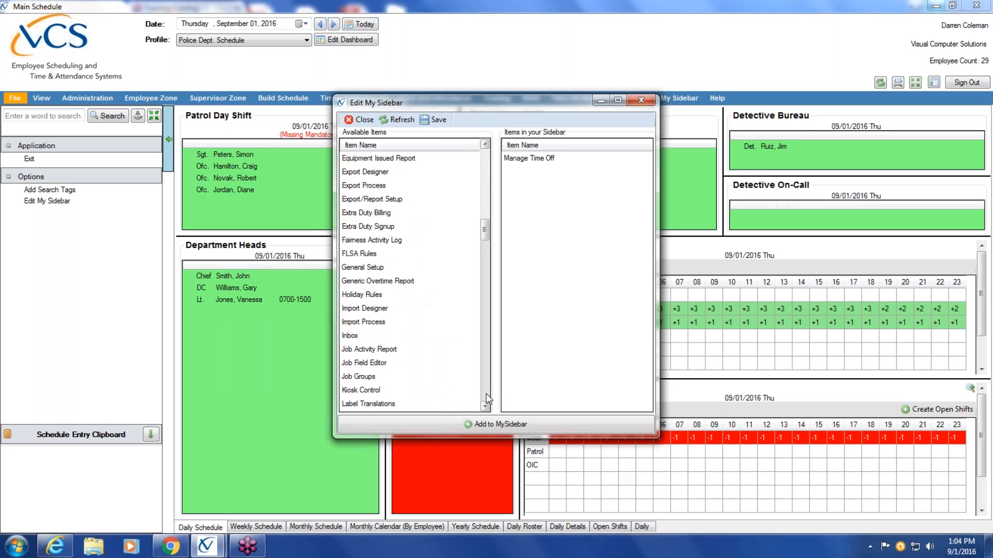
left_click(486, 393)
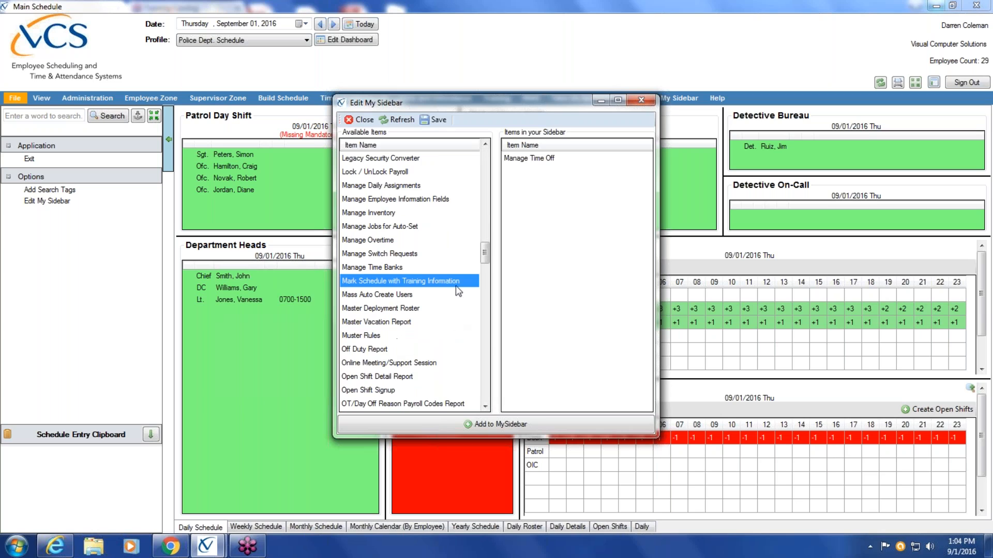
left_click_drag(377, 241, 560, 249)
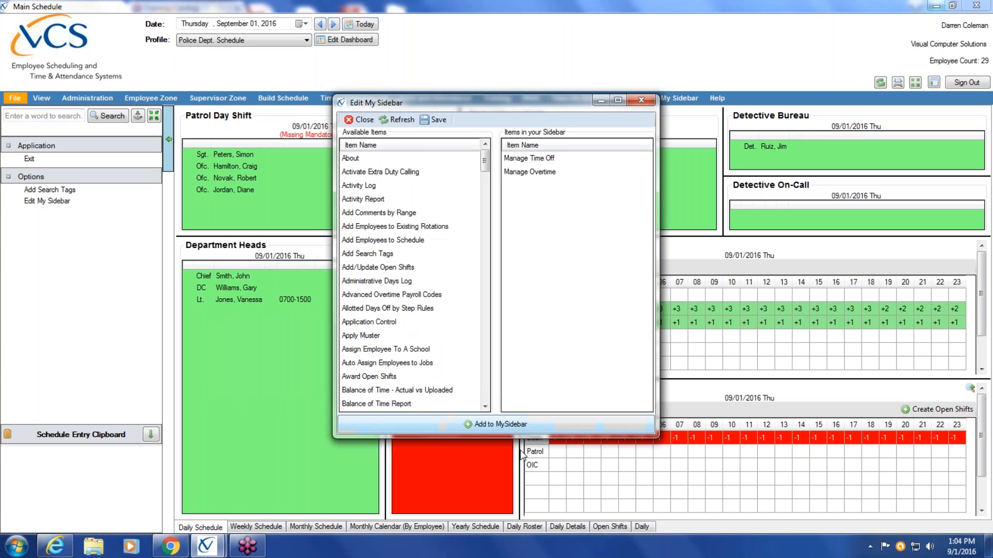
Add Manage Daily Assignments to the personal sidebar items
left_click(487, 395)
left_click(486, 396)
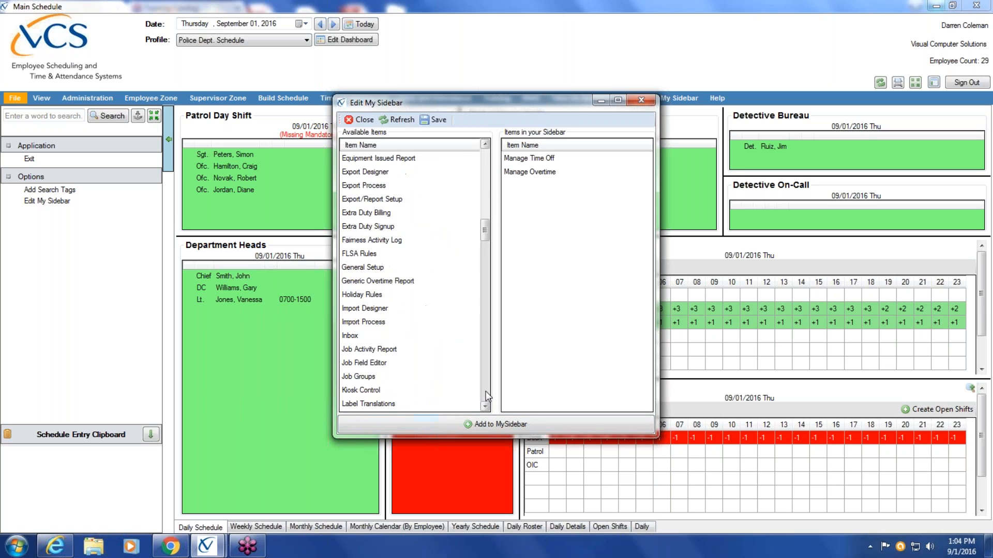
left_click(486, 396)
left_click(486, 395)
left_click(483, 184)
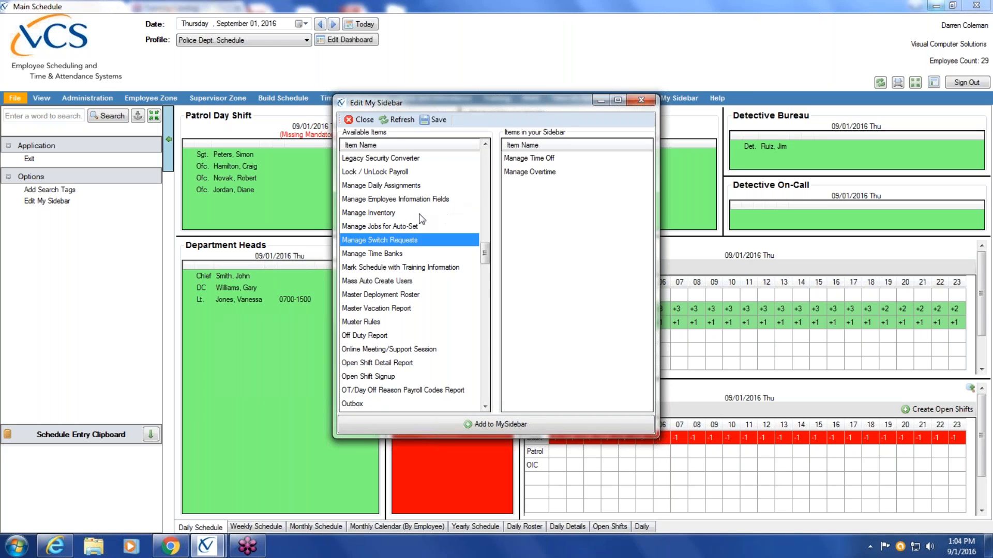
left_click_drag(436, 186, 560, 232)
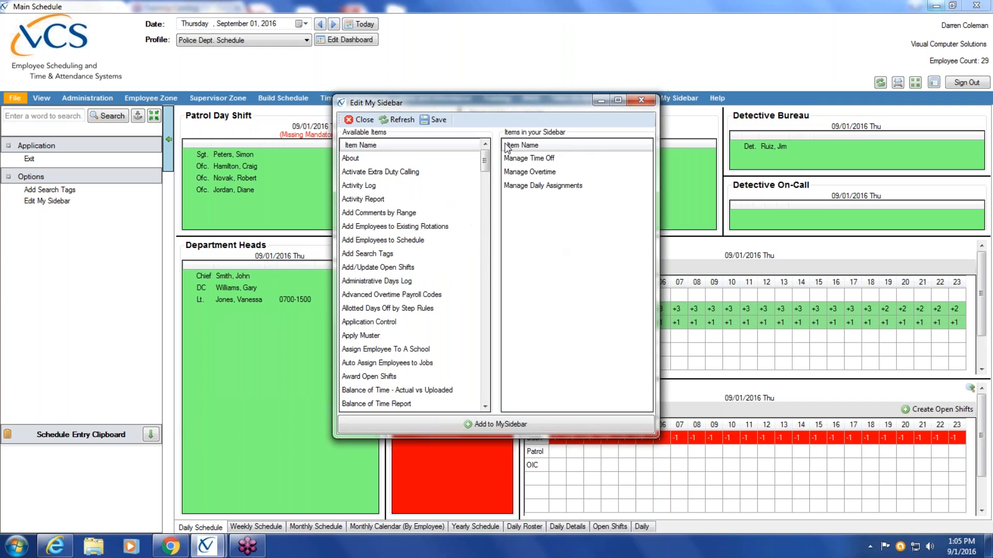
Add Manage Employee Information Fields to the personal sidebar, then close the editor and display the customized sidebar
left_click(516, 425)
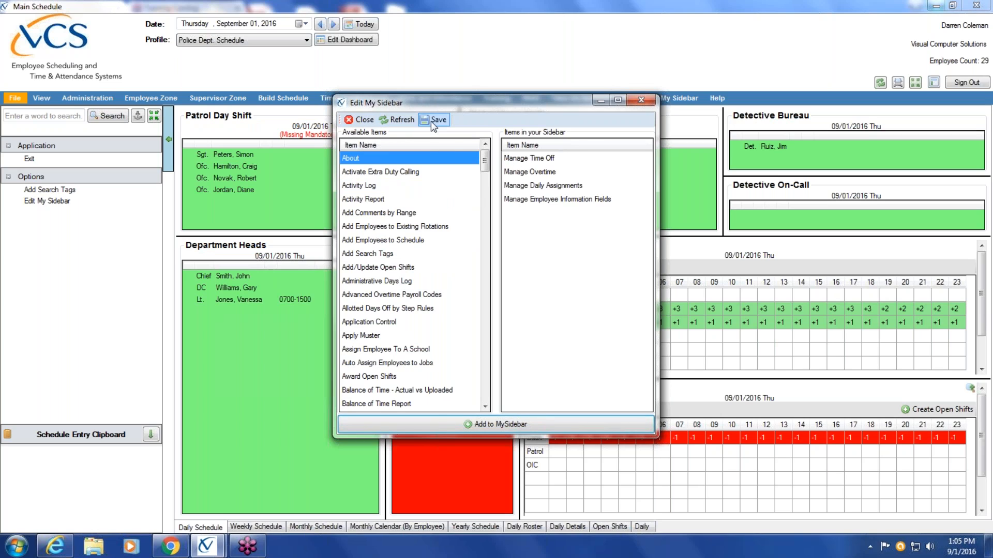
left_click(362, 120)
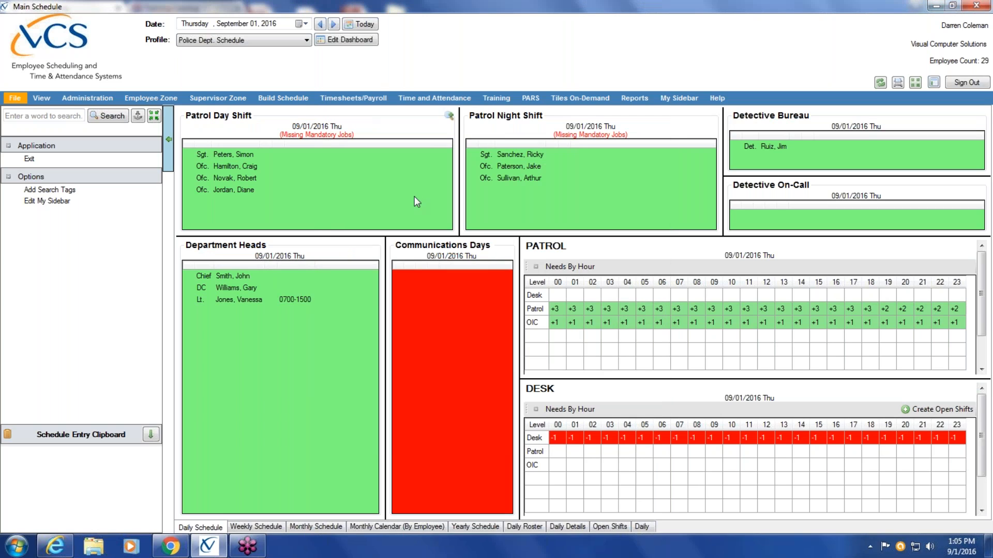
left_click(689, 101)
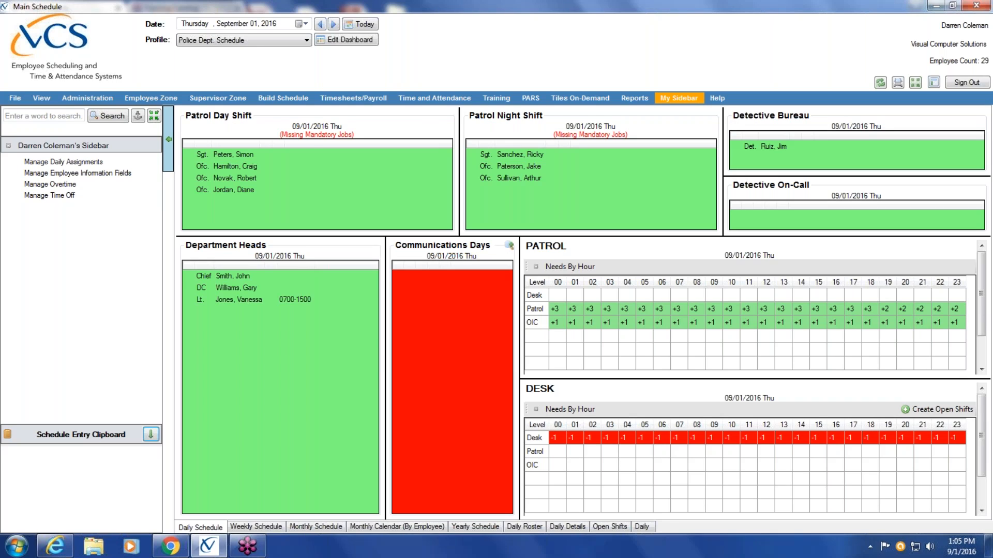
Search the program's functions for "time off"
left_click(44, 116)
type("time off")
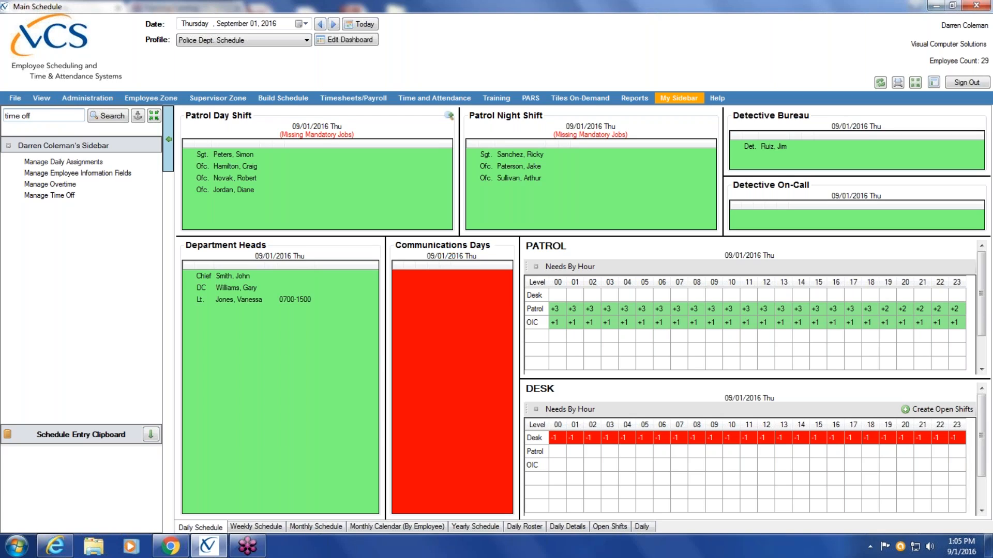
key("Return")
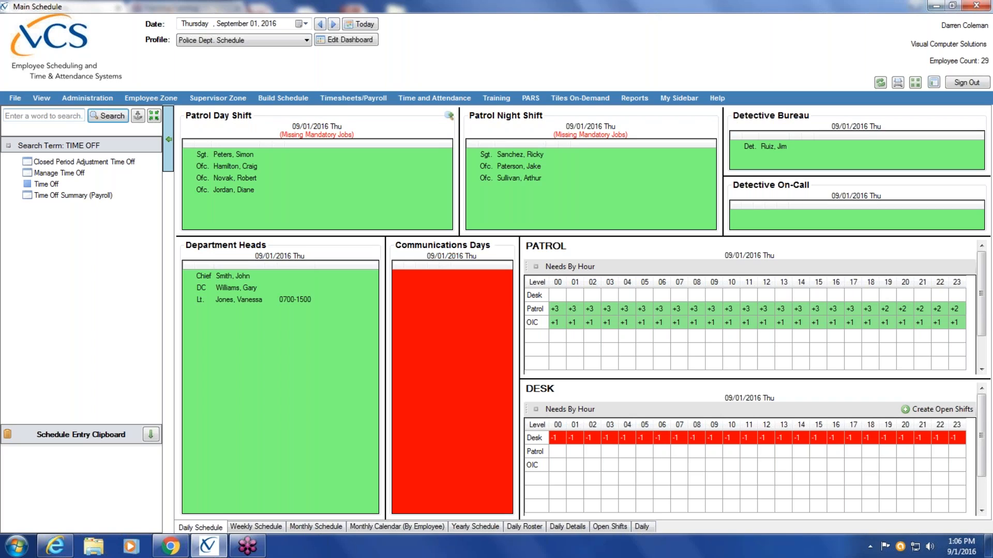
Add the search tag "Approve time off" to the Manage Time Off item
left_click(15, 98)
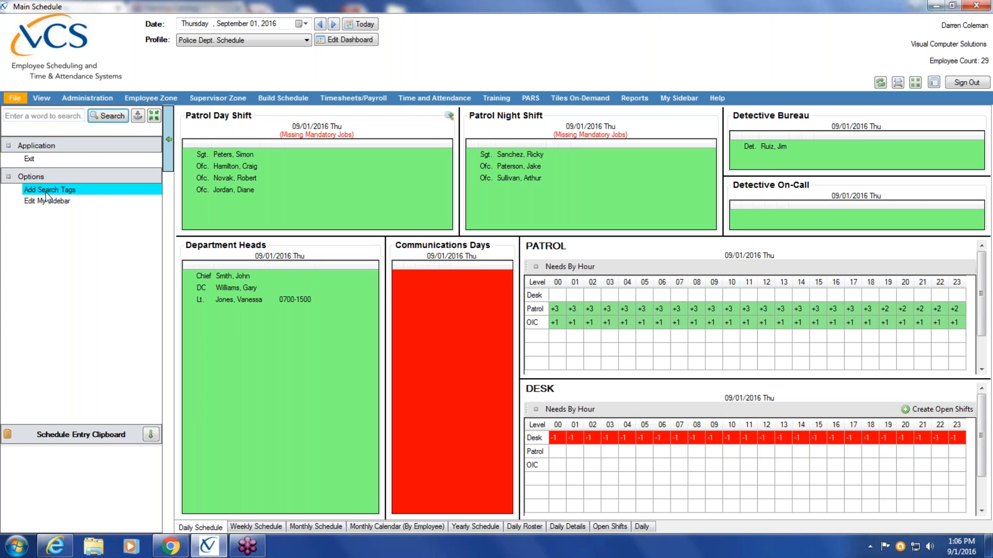
left_click(45, 191)
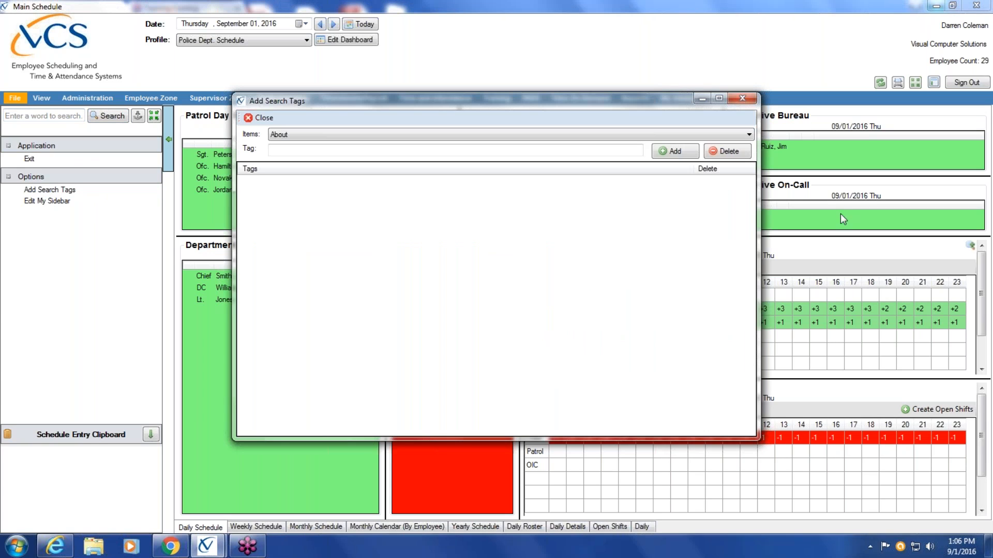
left_click(752, 136)
scroll(750, 365, "down", 15)
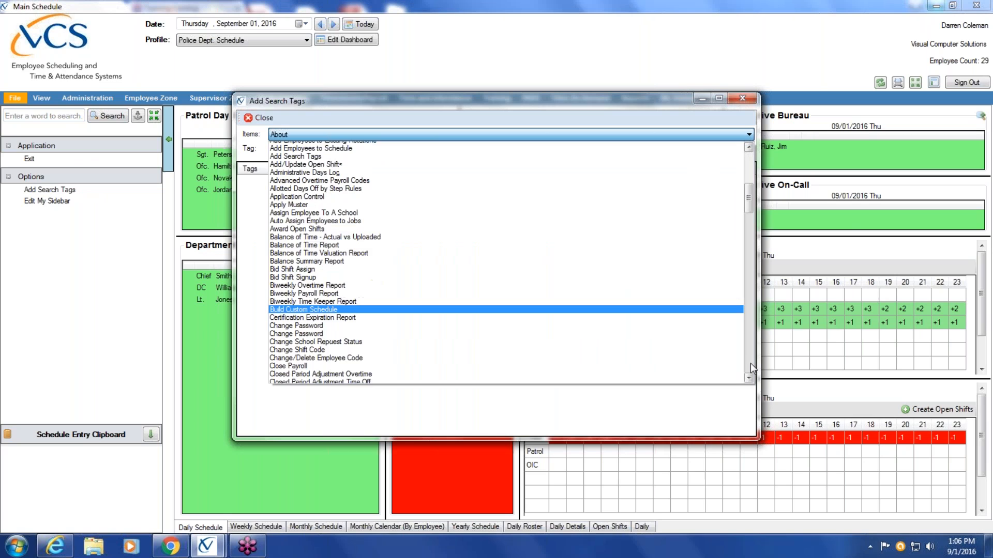
scroll(750, 363, "down", 8)
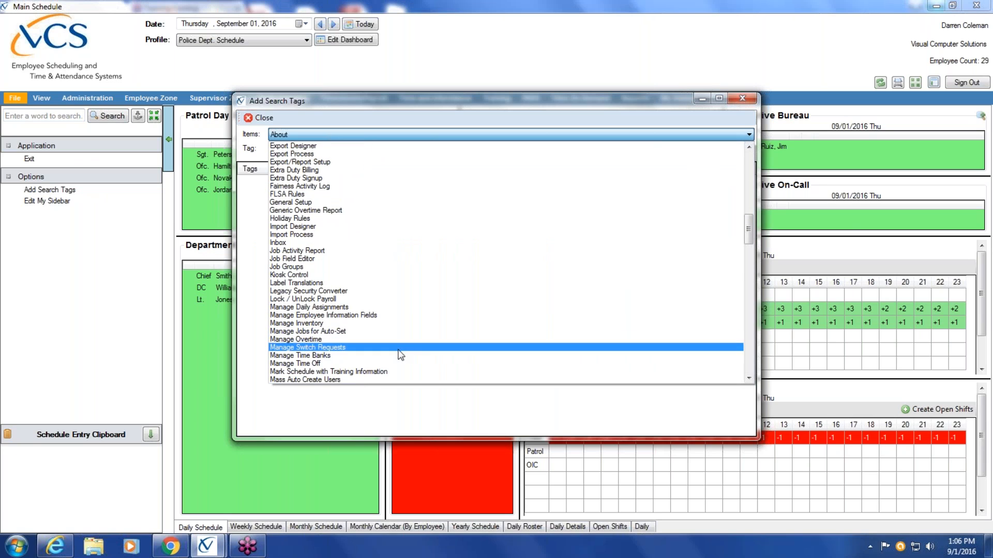
left_click(391, 363)
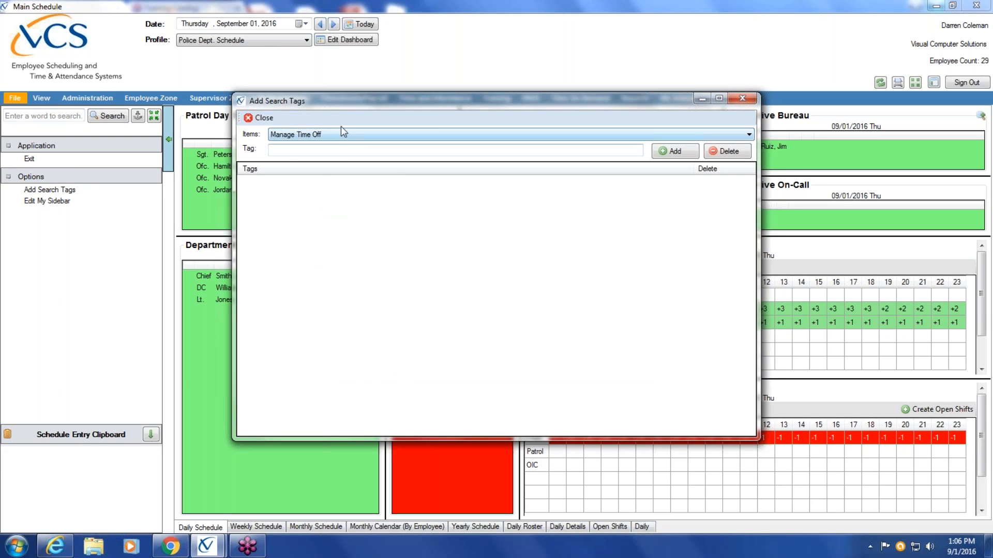
left_click(335, 150)
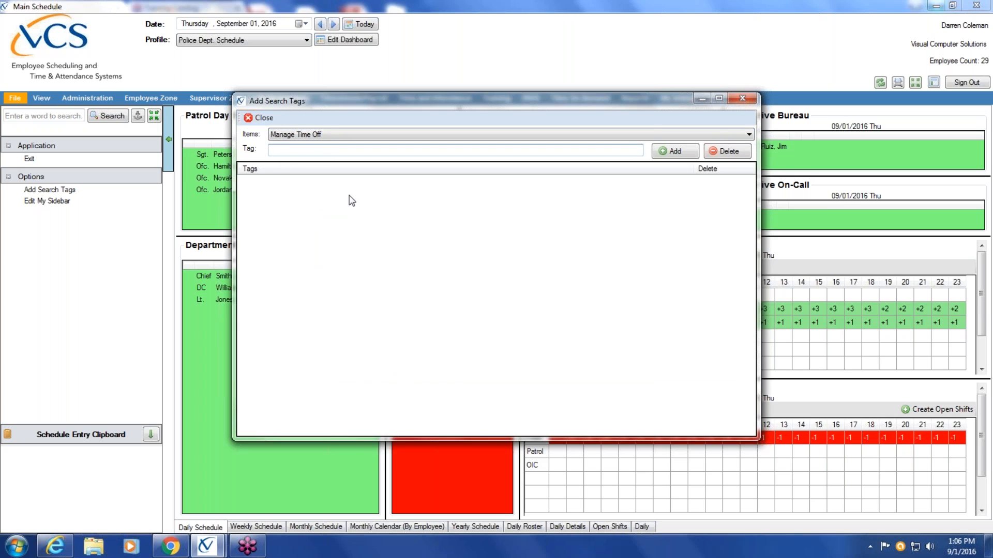
type("Approve")
type("time off")
left_click(681, 155)
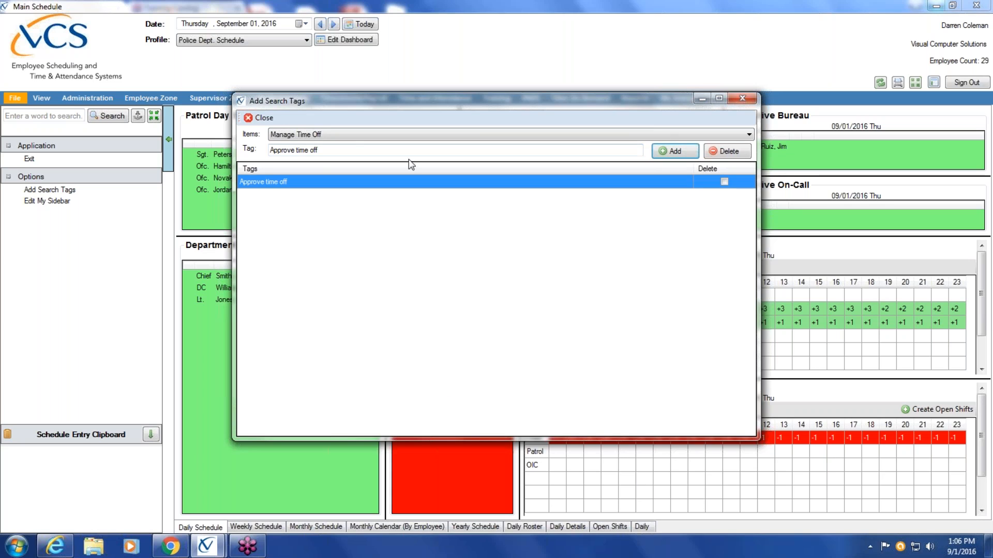
Close the search tag editor and search the program's functions for "approve" to check the Manage Time Off tag
left_click(266, 118)
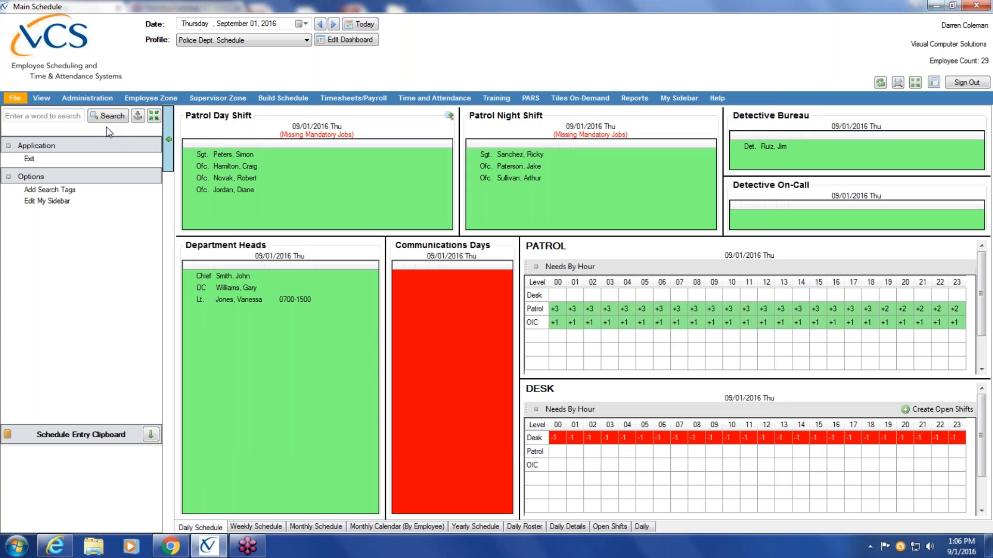
left_click(67, 117)
type("approve")
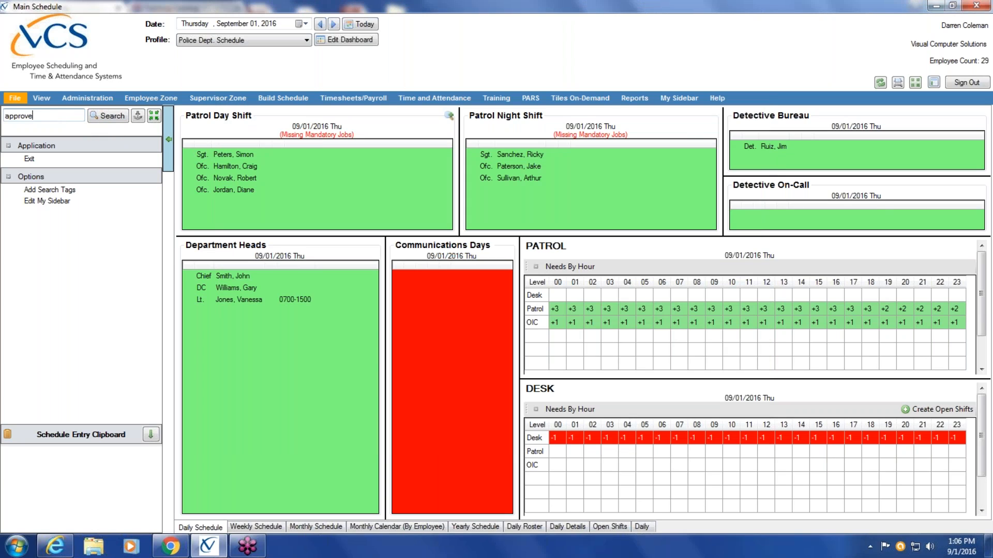
key("Return")
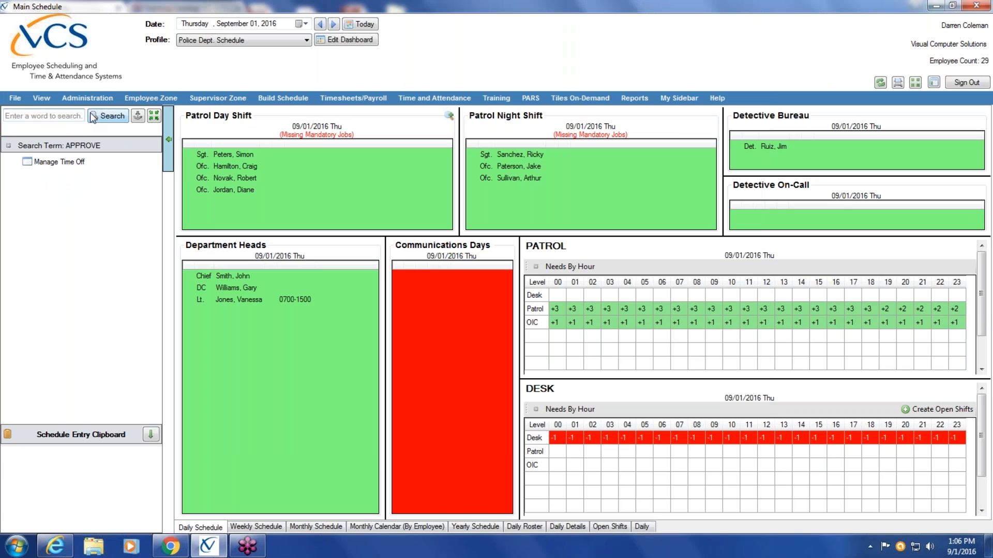
left_click(49, 162)
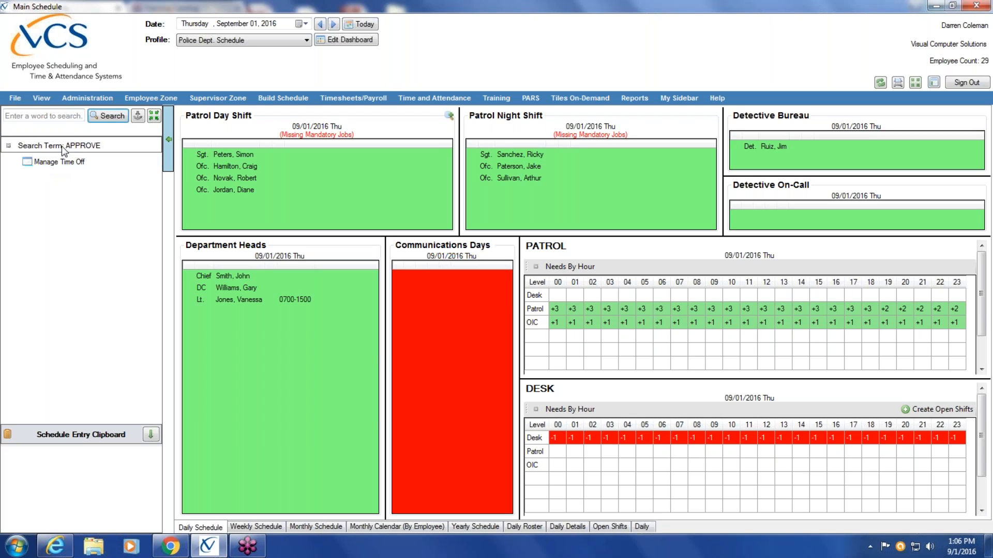
Look over the functions grouped under View, Administration and Employee Zone
left_click(42, 98)
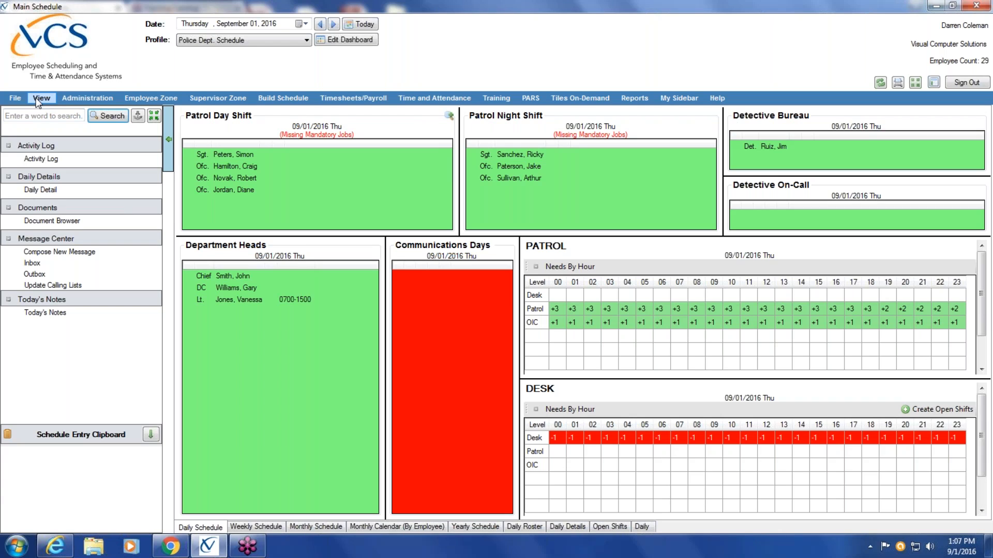
left_click(39, 99)
left_click(95, 99)
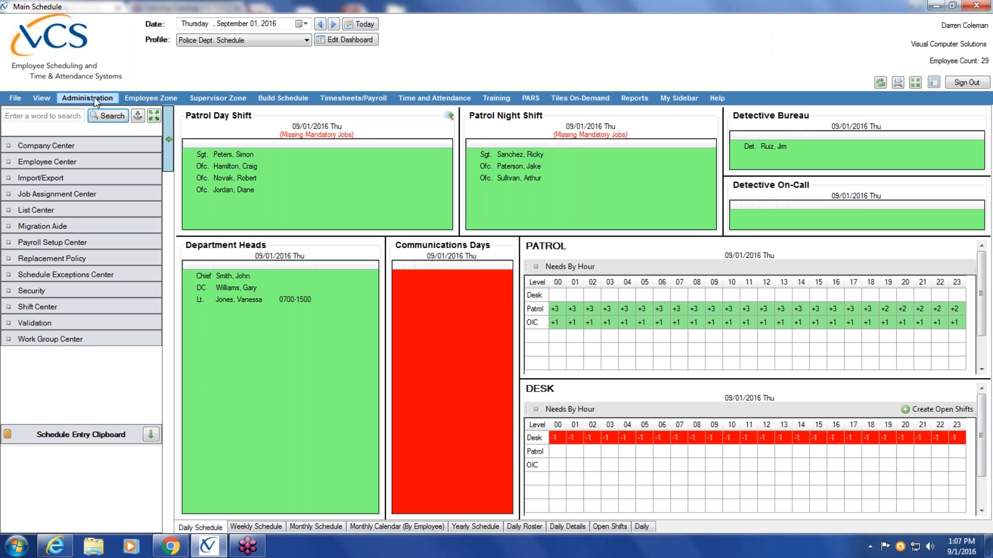
left_click(166, 101)
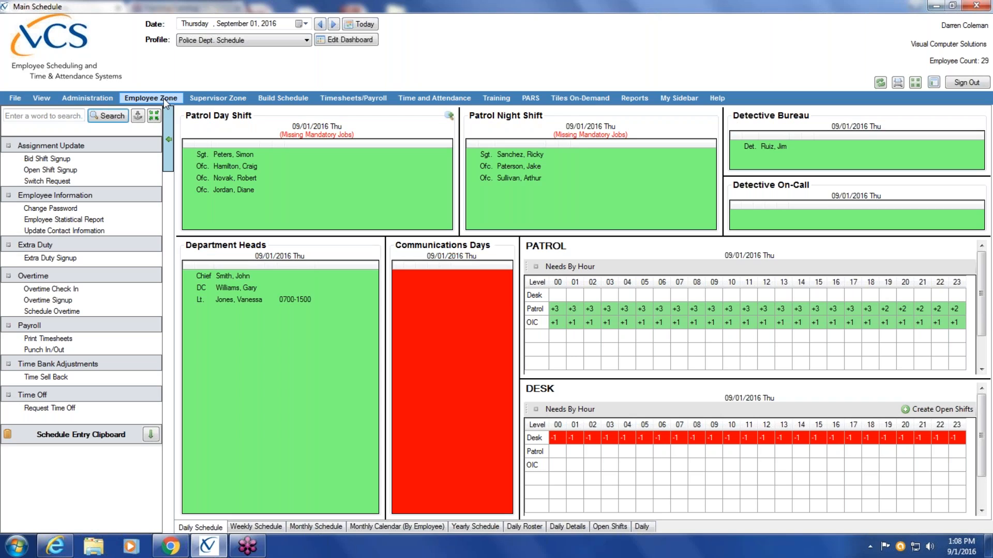
Examine the Supervisor Zone functions by expanding Change Info, Overtime, Schedule and Schedule Details
left_click(241, 100)
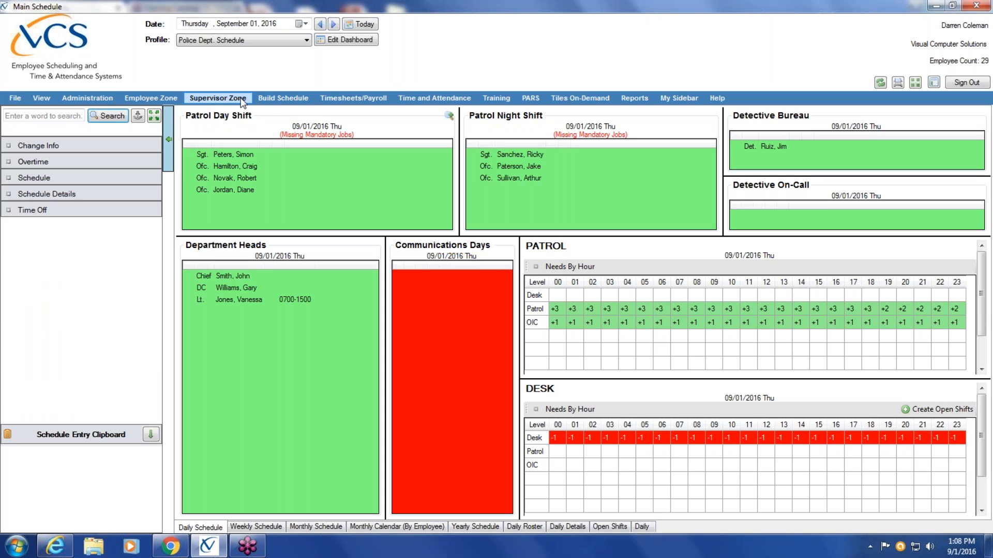
left_click(23, 146)
left_click(10, 219)
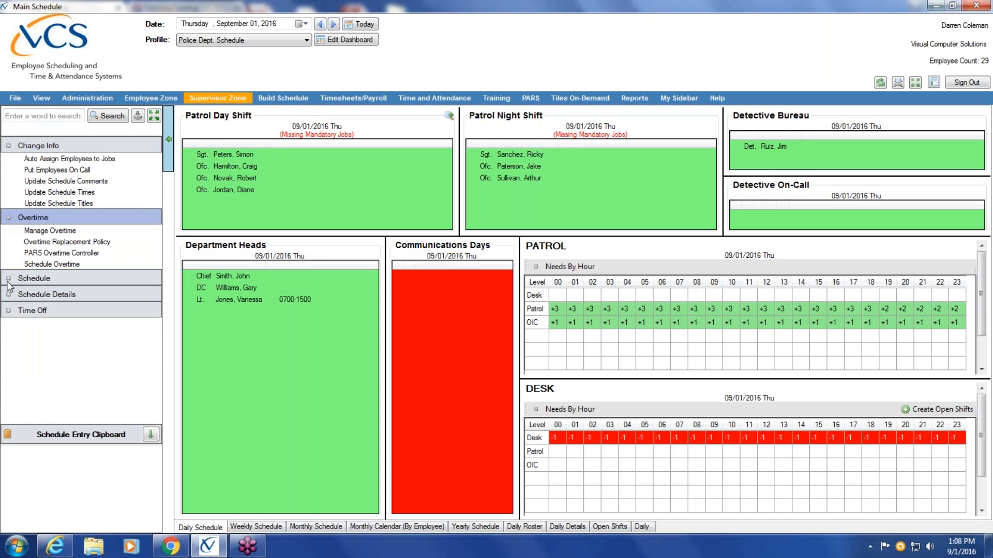
left_click(15, 278)
left_click(10, 386)
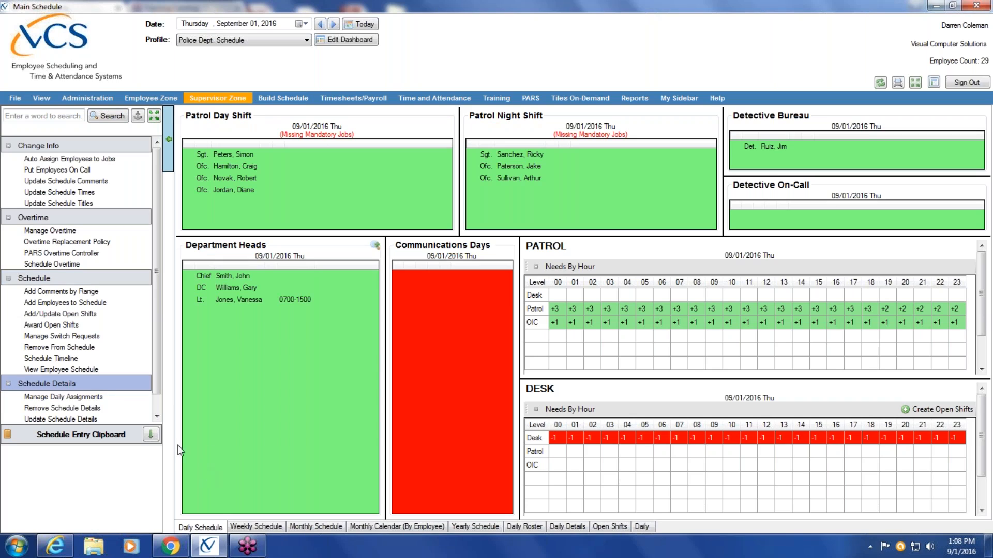
scroll(157, 413, "down", 1)
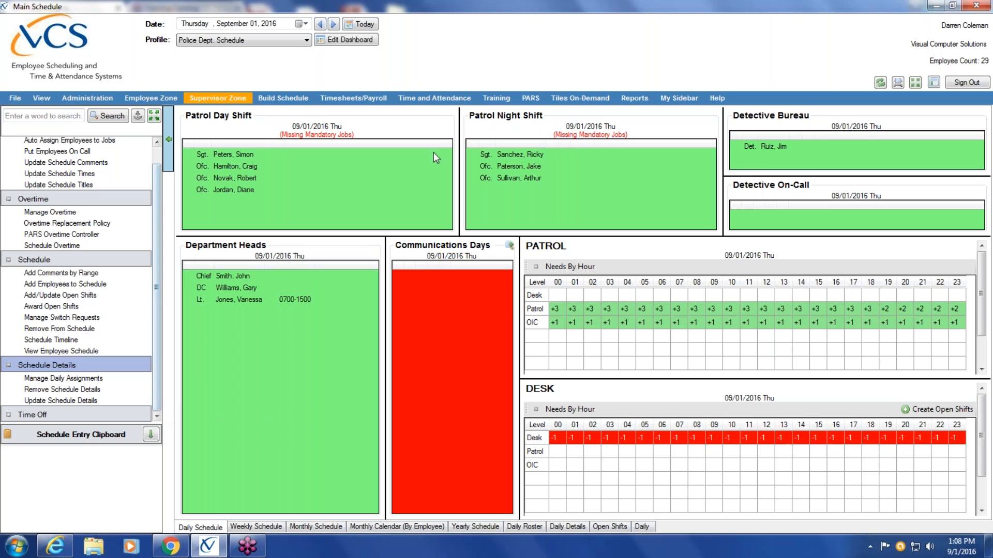
Look over the Build Schedule and Timesheets/Payroll functions, including the Payroll Setup Center items in Administration
left_click(301, 97)
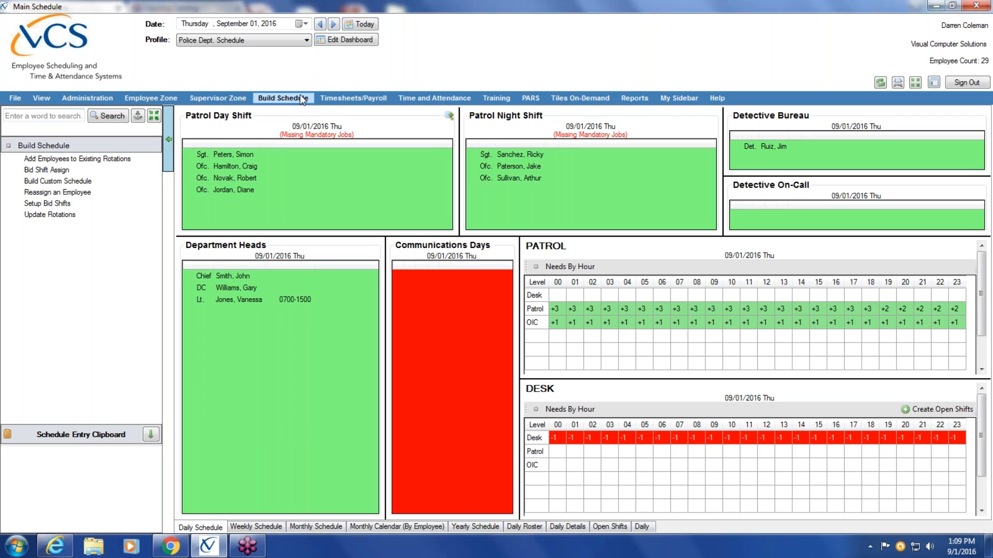
left_click(370, 100)
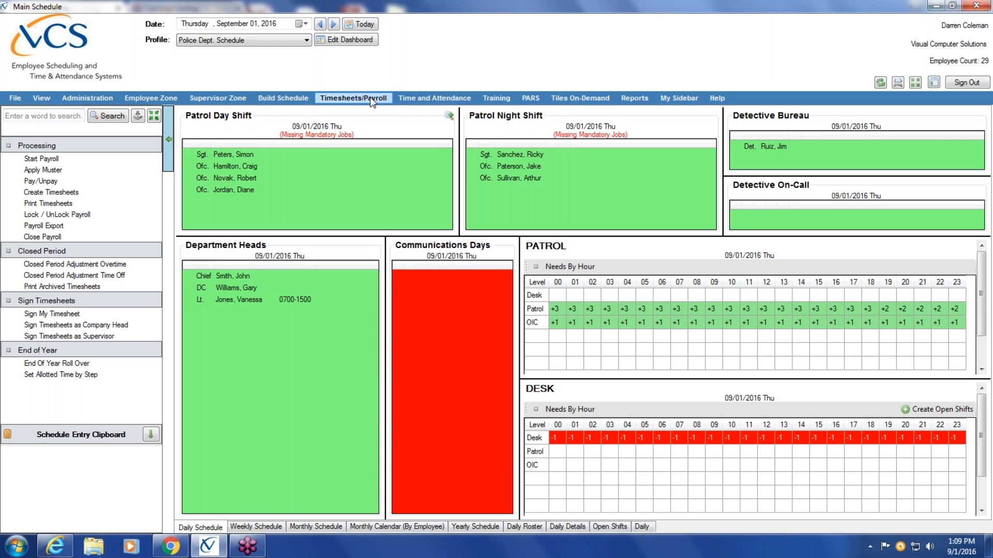
left_click(97, 96)
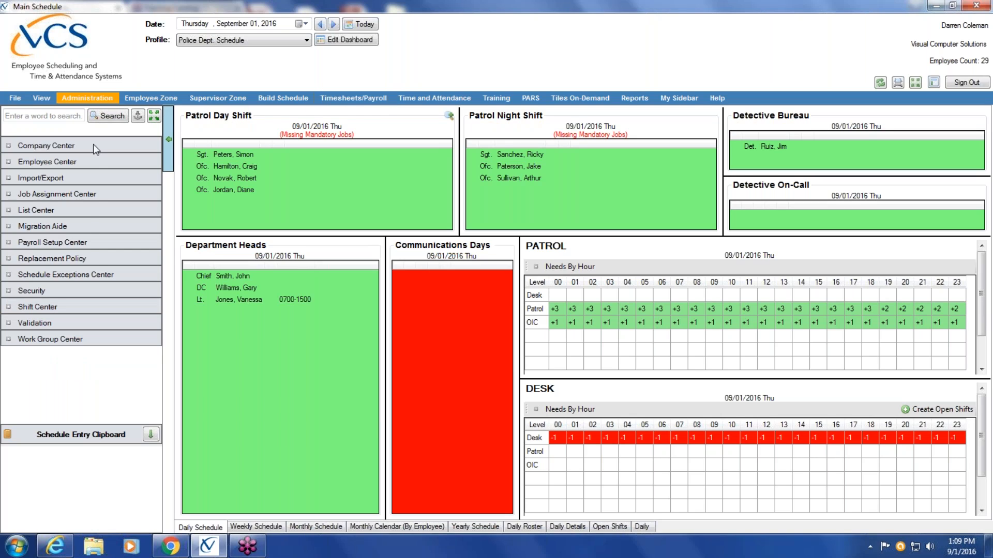
left_click(87, 243)
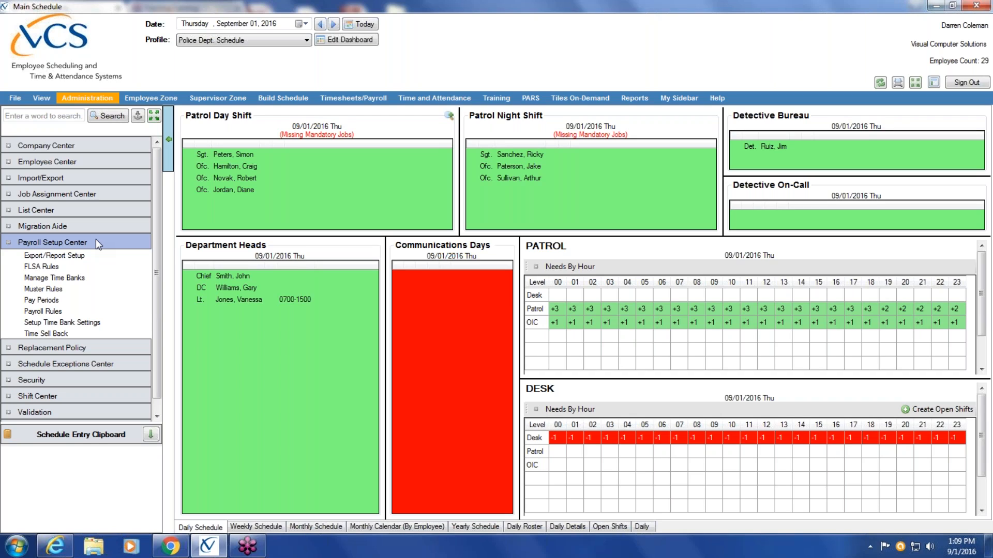
left_click(96, 242)
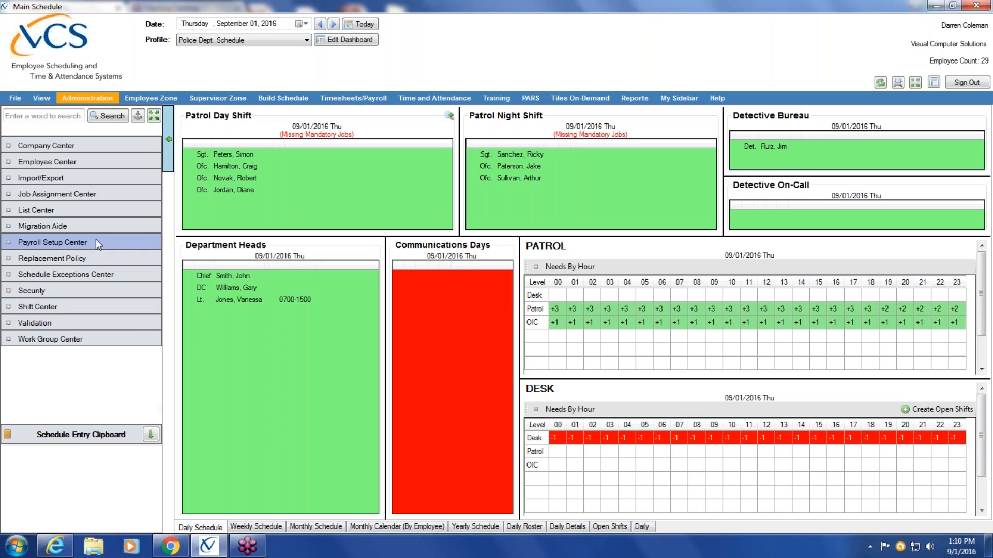
left_click(374, 99)
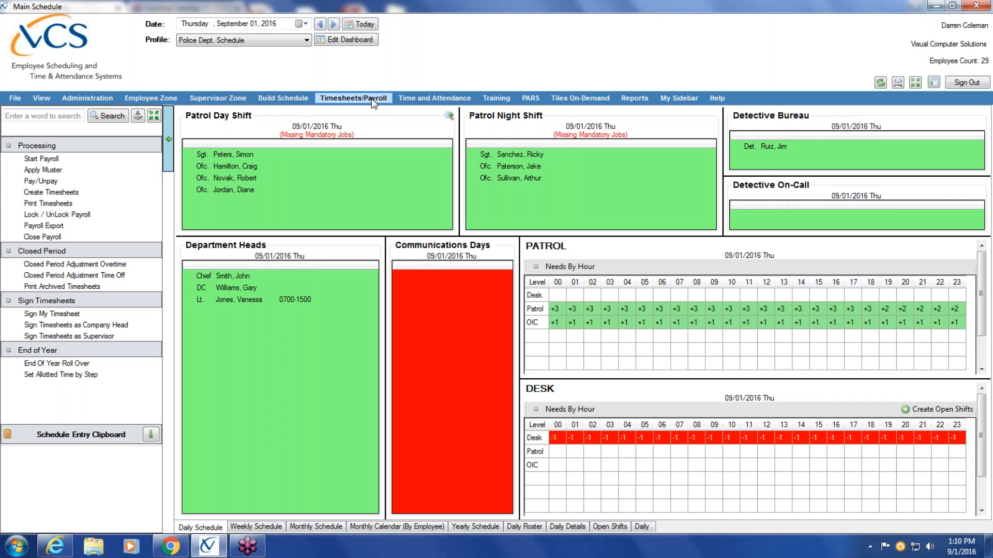
Look through the Time and Attendance, Training, PARS and Reports functions and the personal sidebar
left_click(441, 103)
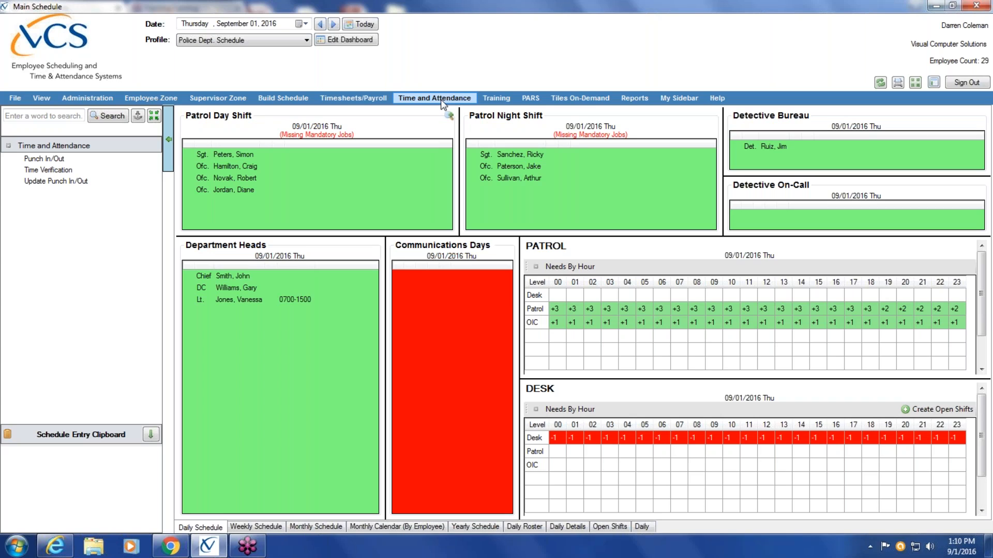
left_click(512, 102)
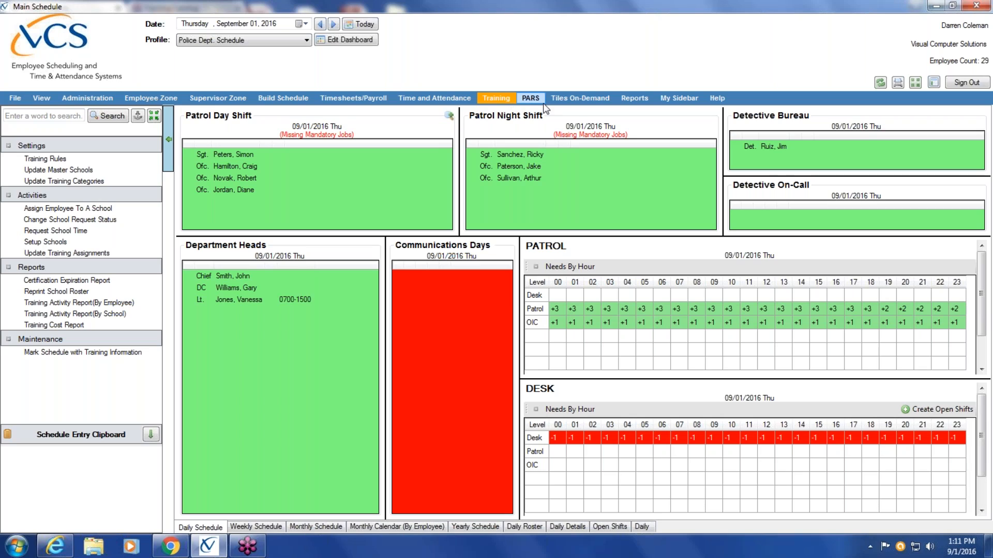
left_click(538, 103)
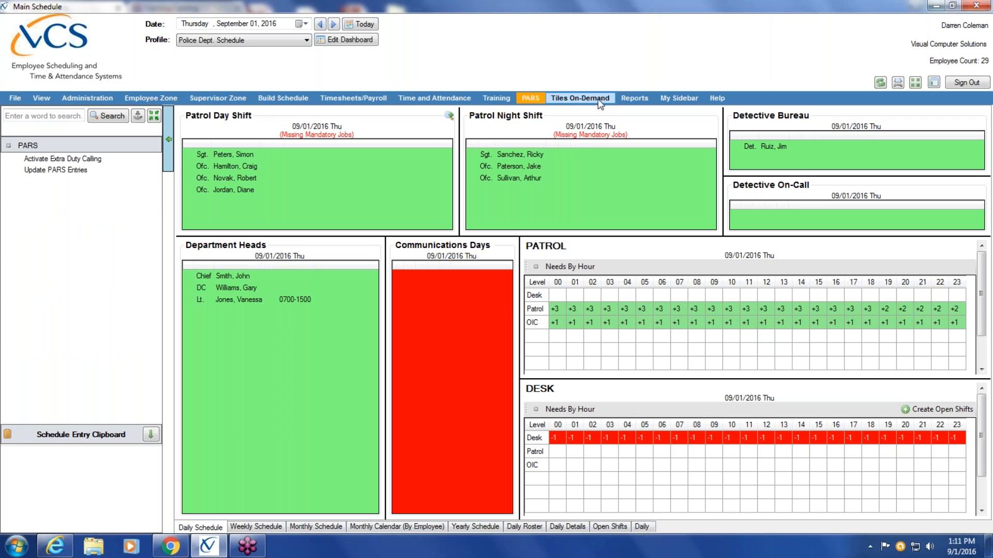
left_click(635, 100)
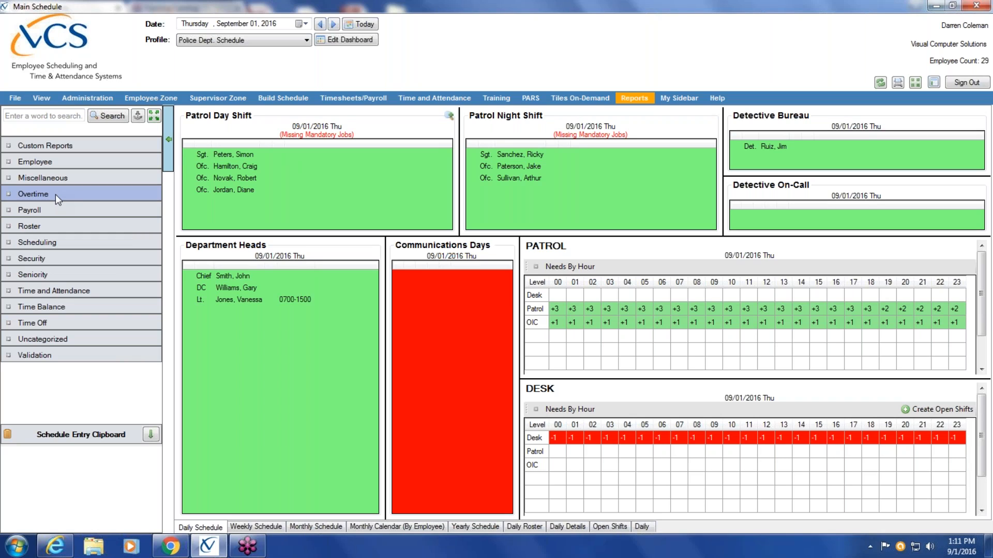
left_click(692, 102)
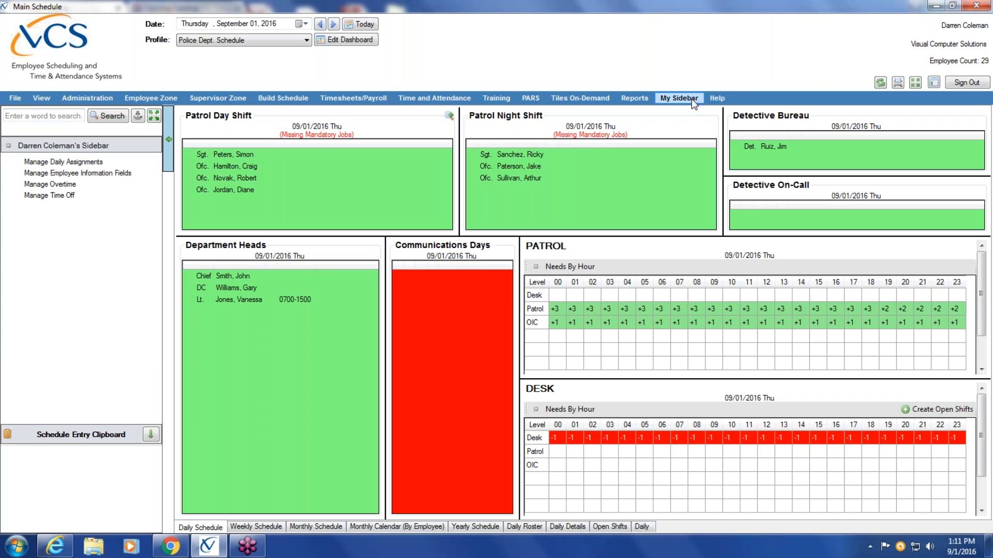
Show the program's About information from the Help functions, then close it
left_click(717, 100)
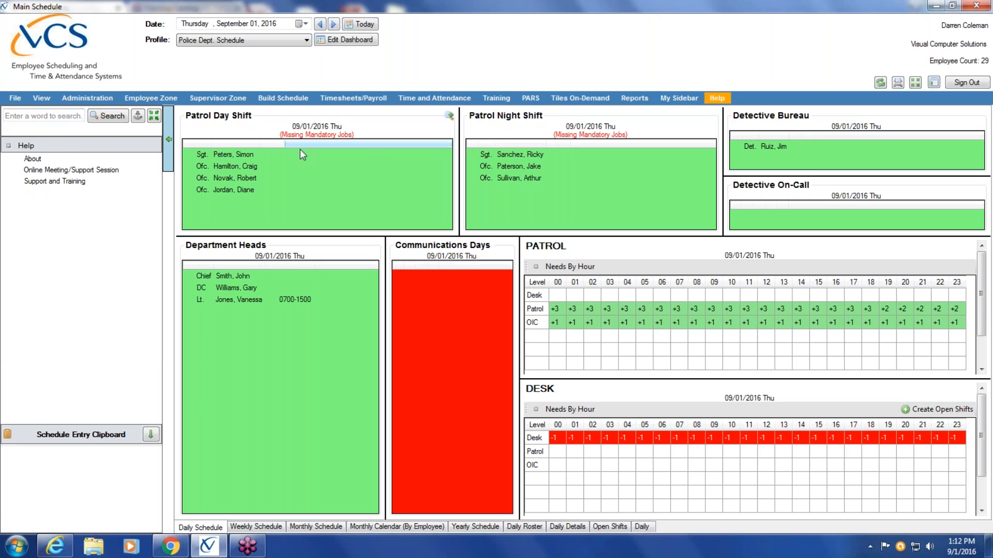
left_click(48, 158)
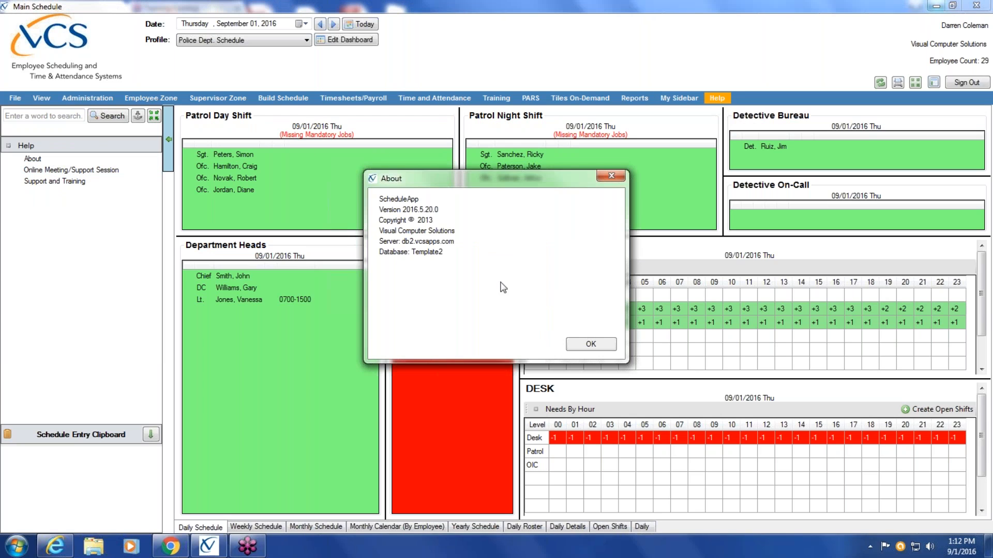
left_click(594, 346)
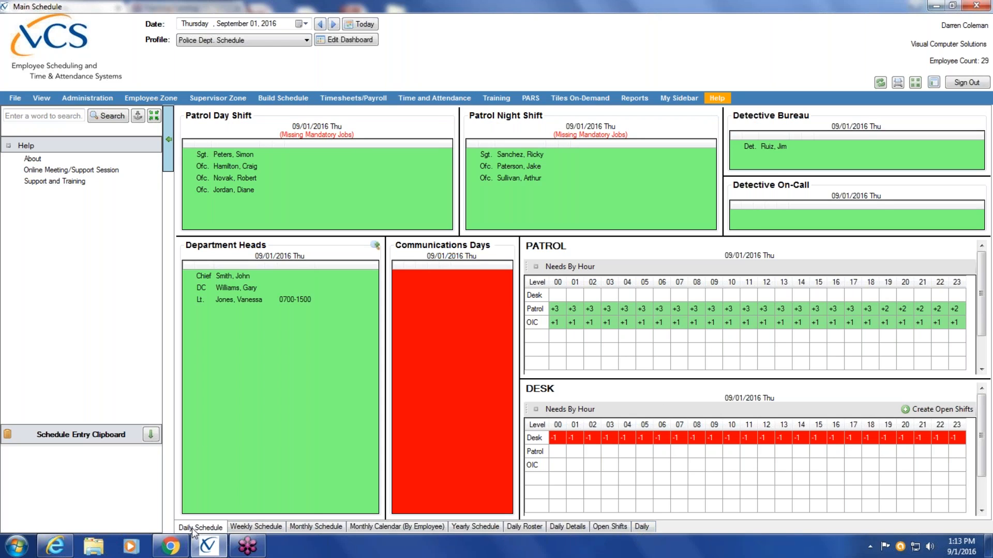
View the weekly schedule, the monthly schedule and the monthly calendar by employee
left_click(250, 529)
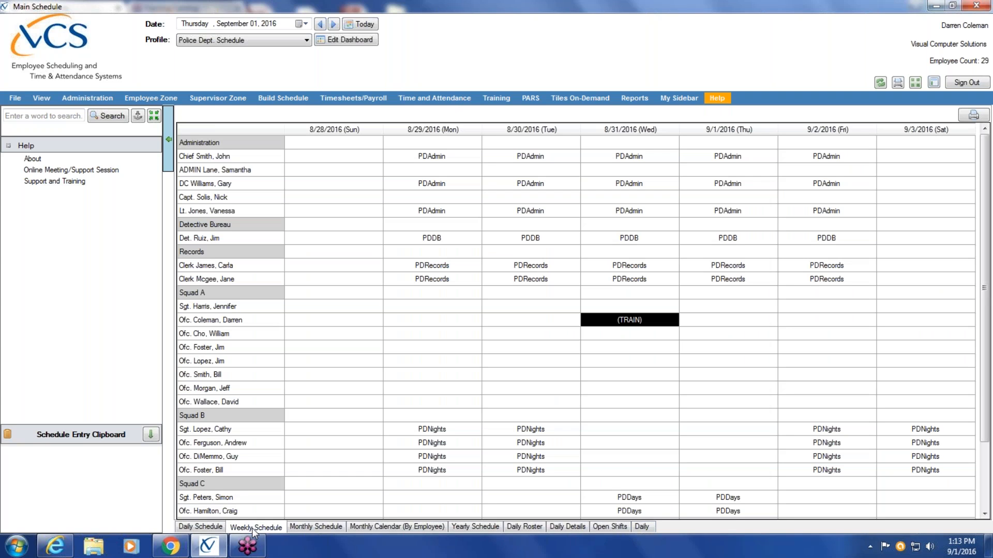
left_click(316, 527)
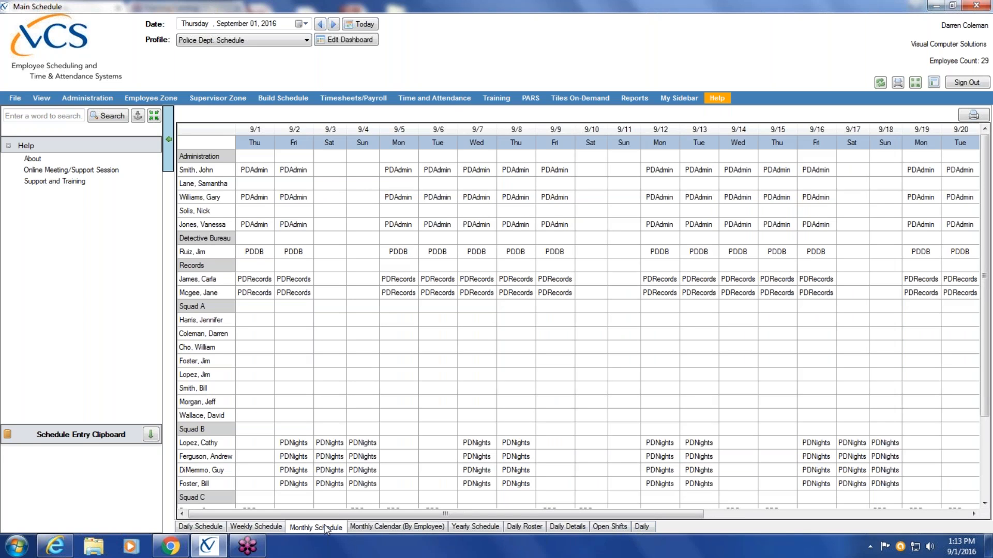
left_click(403, 525)
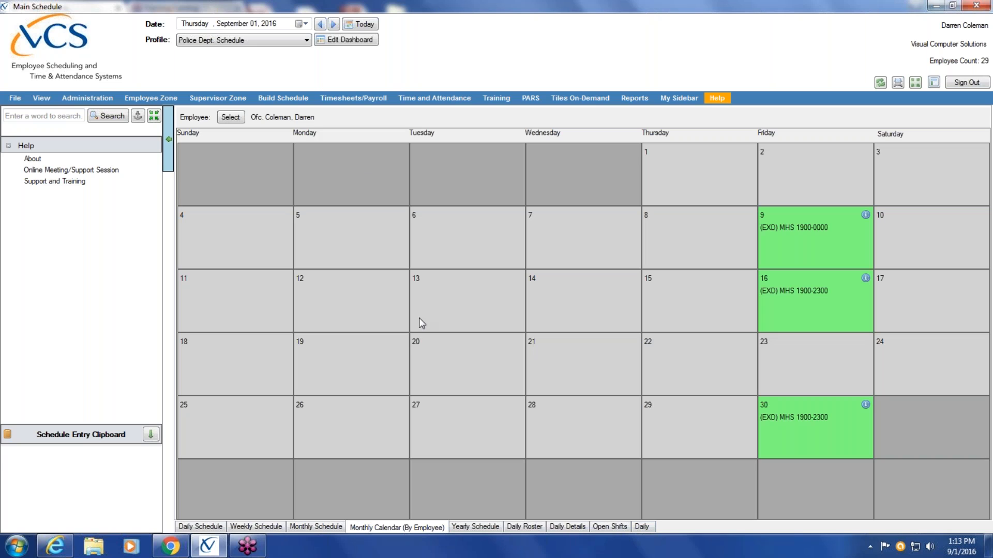
Switch the monthly calendar to the third employee in the lookup list, an officer in Squad B
left_click(230, 118)
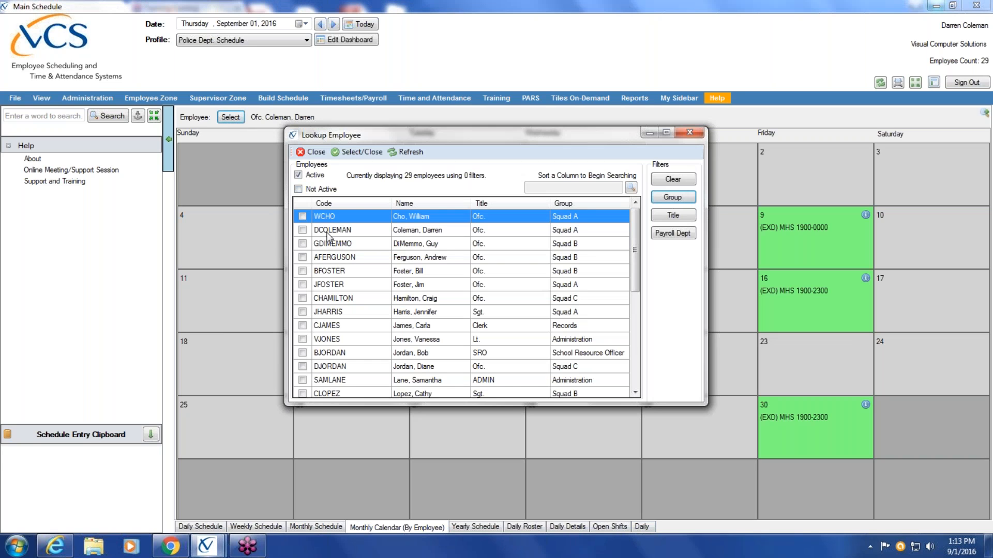
left_click(306, 243)
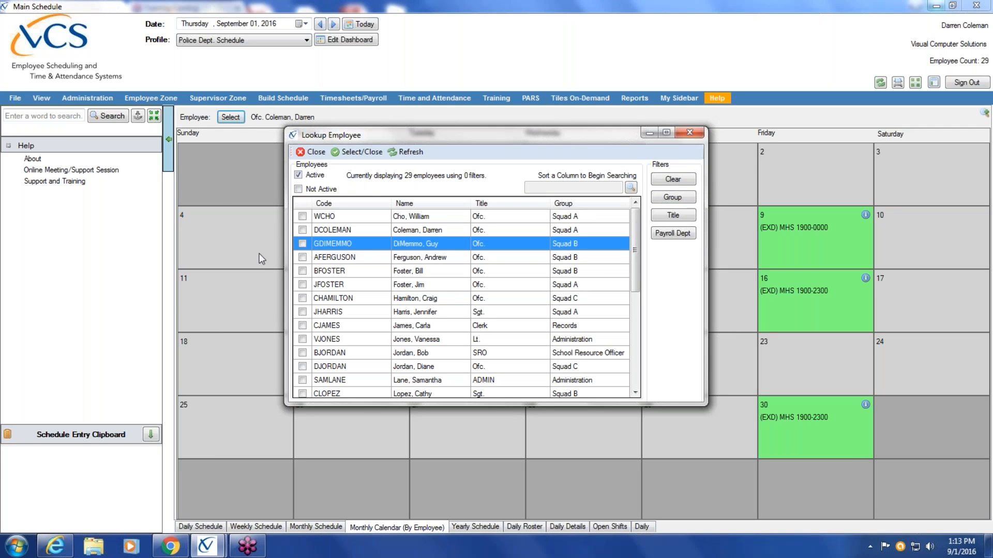
left_click(303, 244)
left_click(358, 151)
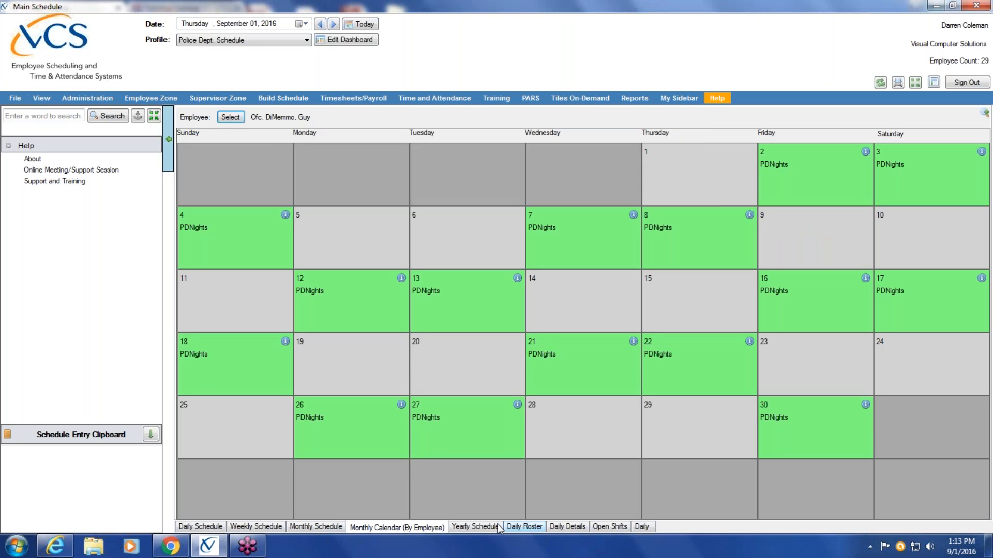
View the yearly schedule, daily roster, daily details and open shifts, then return to the daily schedule
left_click(480, 527)
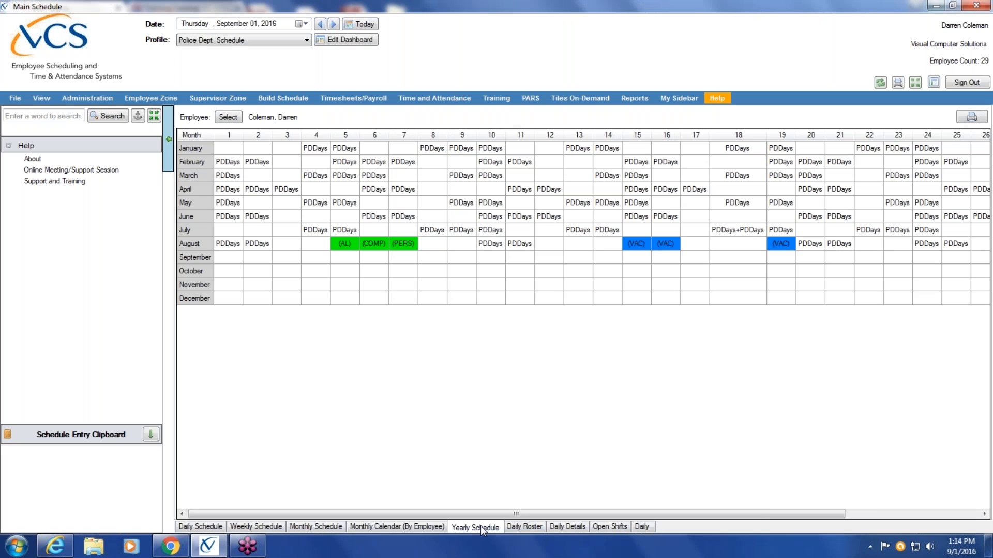
left_click(514, 527)
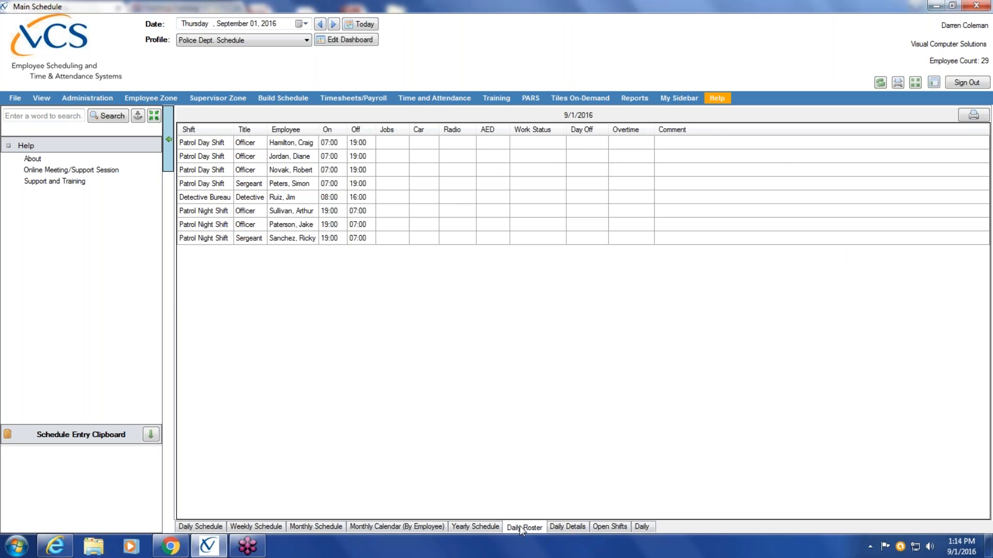
left_click(579, 527)
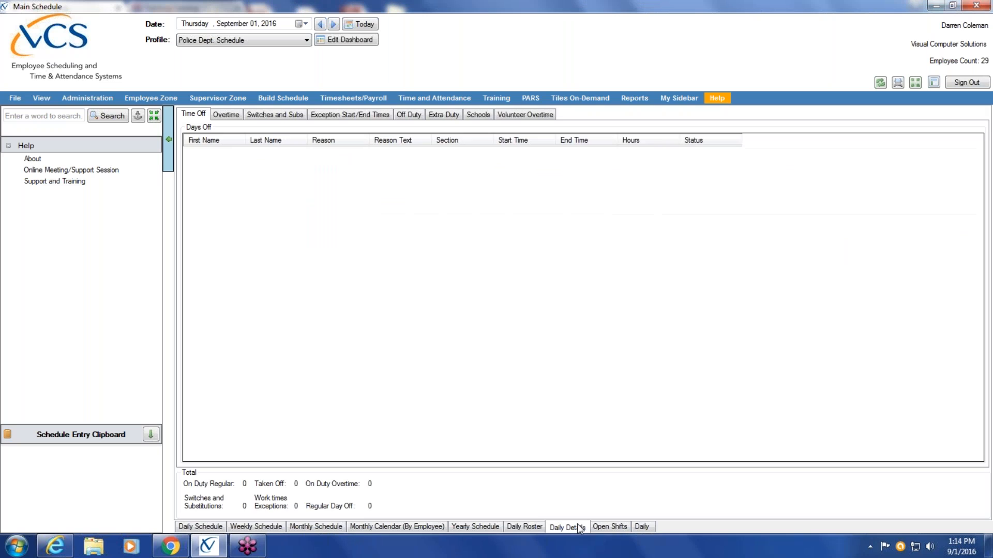
left_click(611, 528)
left_click(640, 527)
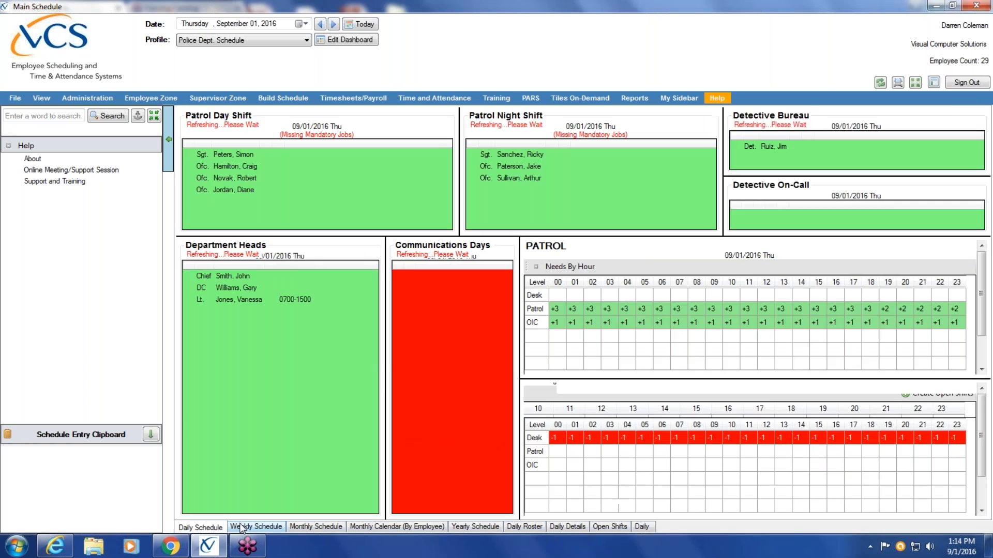
View the weekly schedule, the monthly calendar by employee and the monthly schedule
left_click(255, 527)
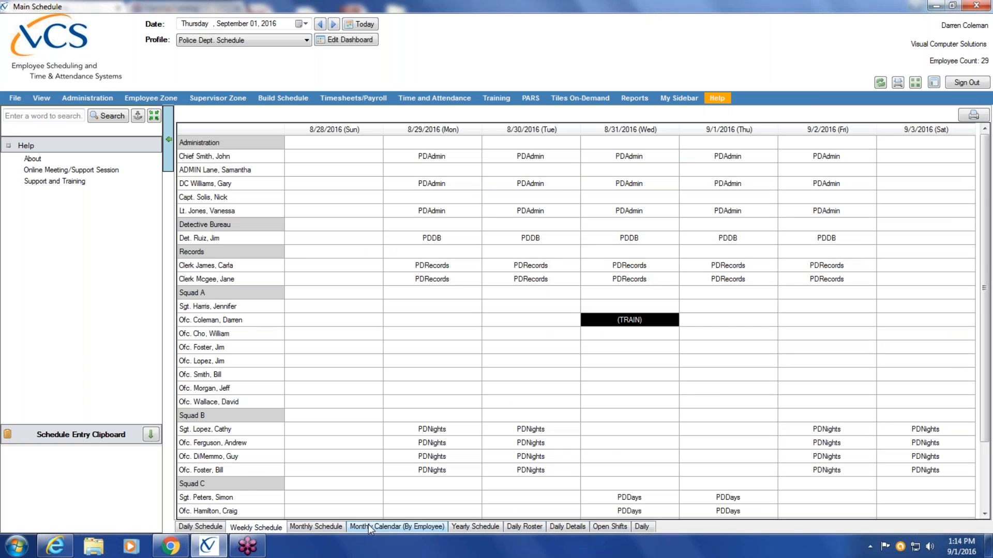
left_click(369, 526)
left_click(316, 527)
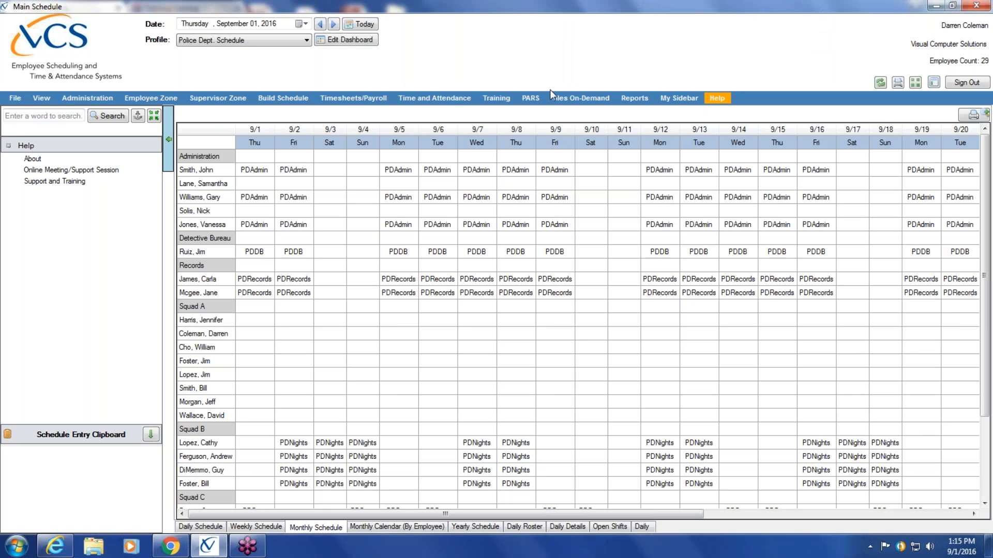
Switch to the web version in Chrome and log in with the user name secadm and the account password
left_click(181, 549)
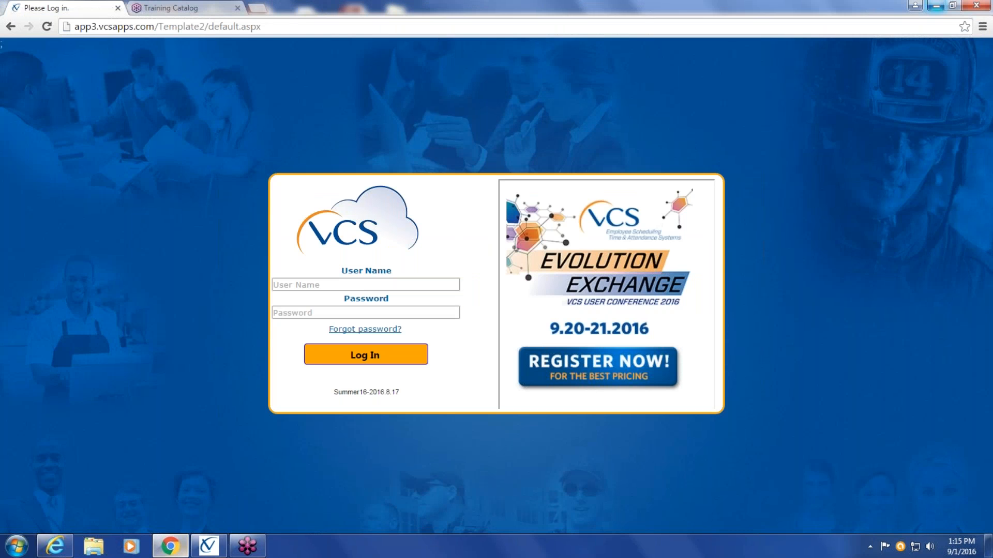
left_click(304, 283)
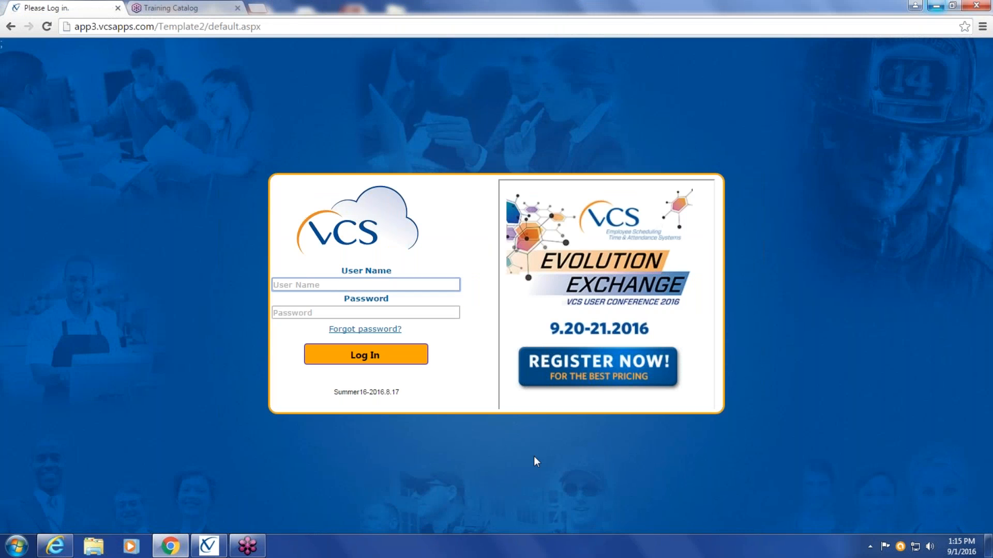
type("secadm")
key("Tab")
type("******")
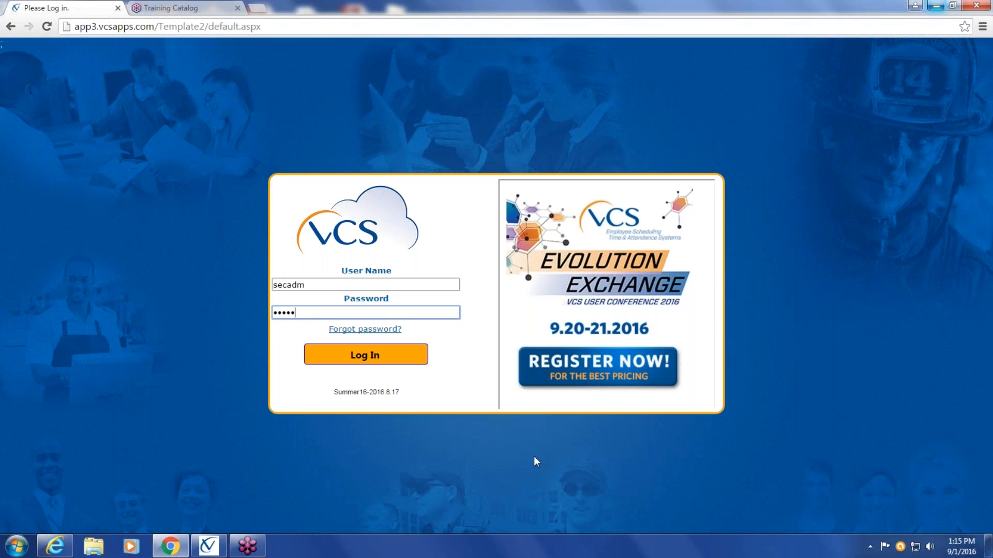
key("Return")
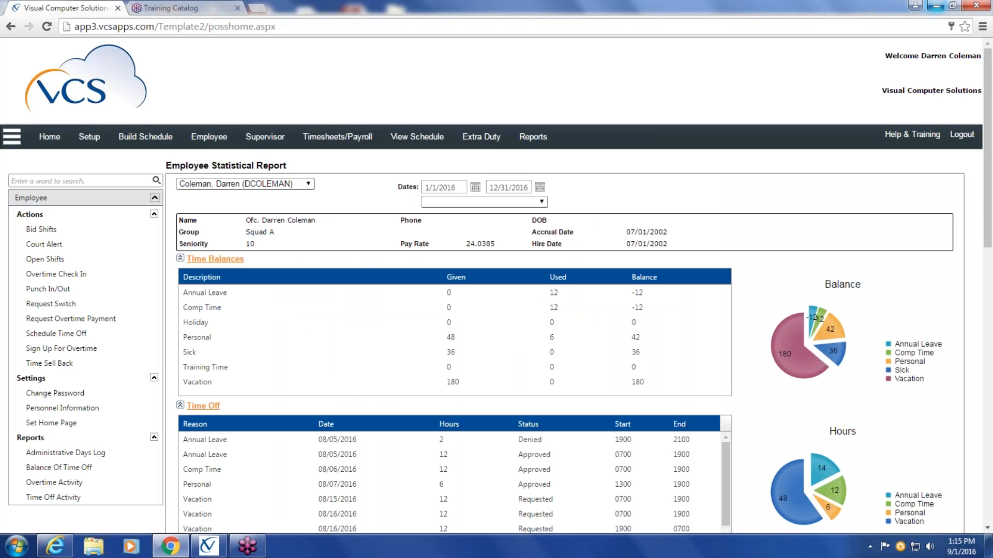
Review the Setup, Employee, Supervisor and Timesheets/Payroll function lists, then view the Daily Schedule from the View Schedule functions
left_click(88, 137)
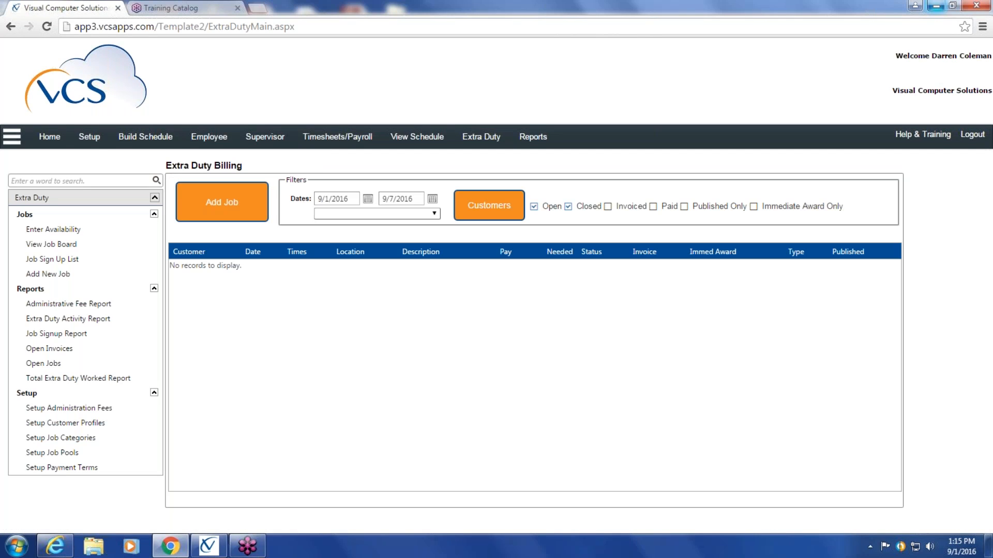
mouse_move(200, 145)
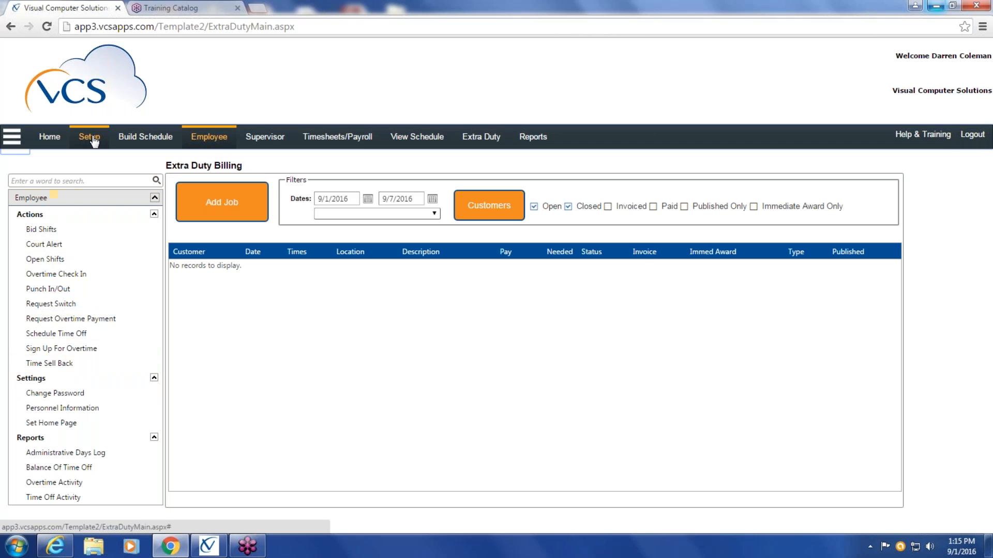
mouse_move(94, 141)
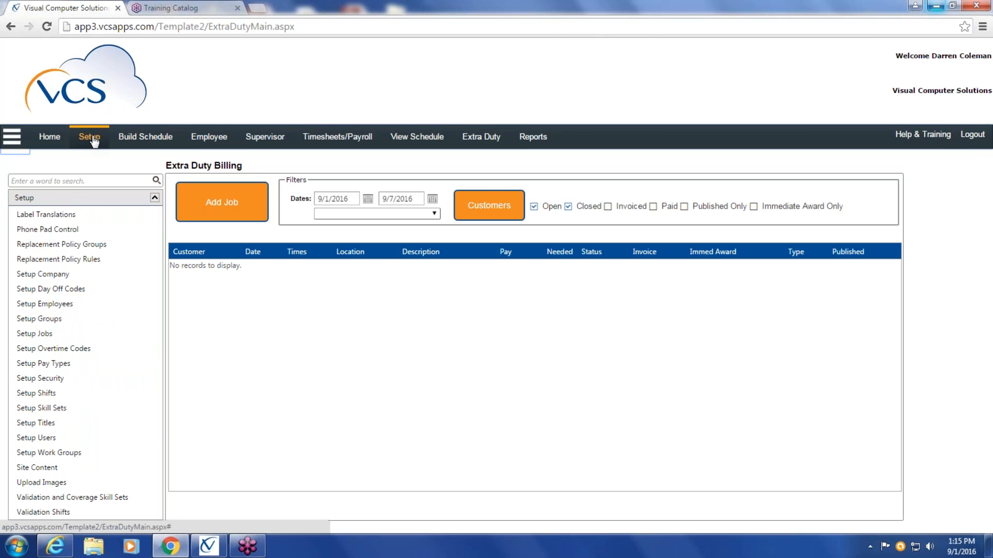
mouse_move(269, 146)
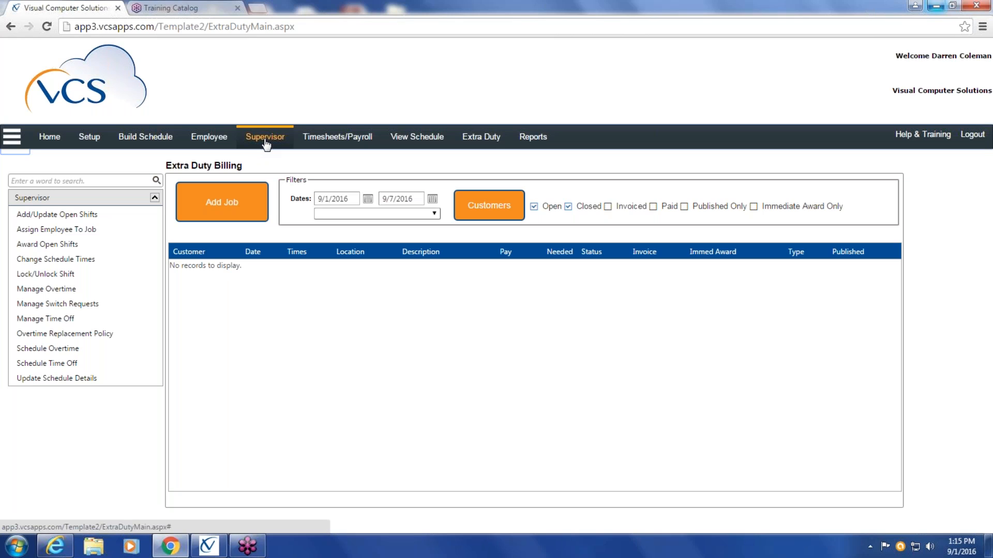
mouse_move(342, 138)
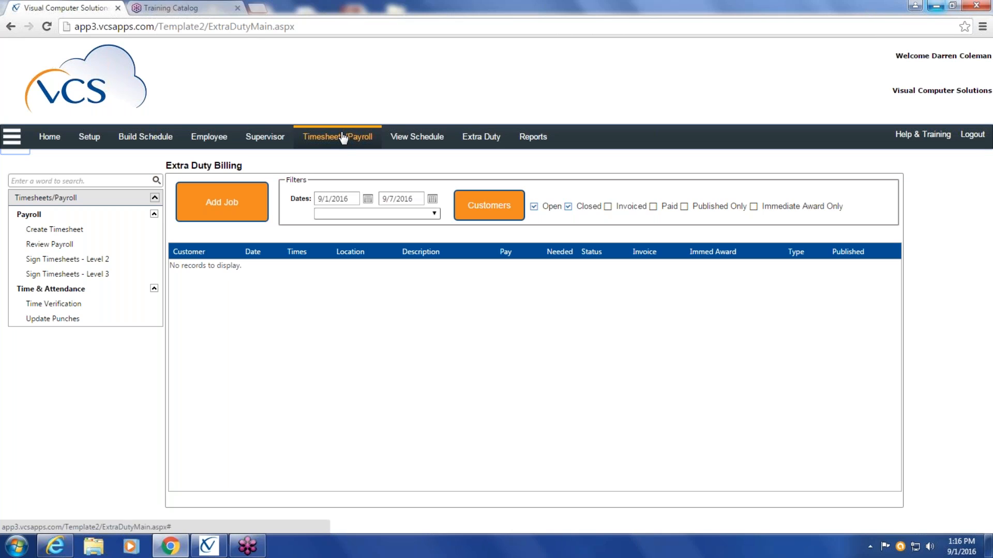
left_click(424, 142)
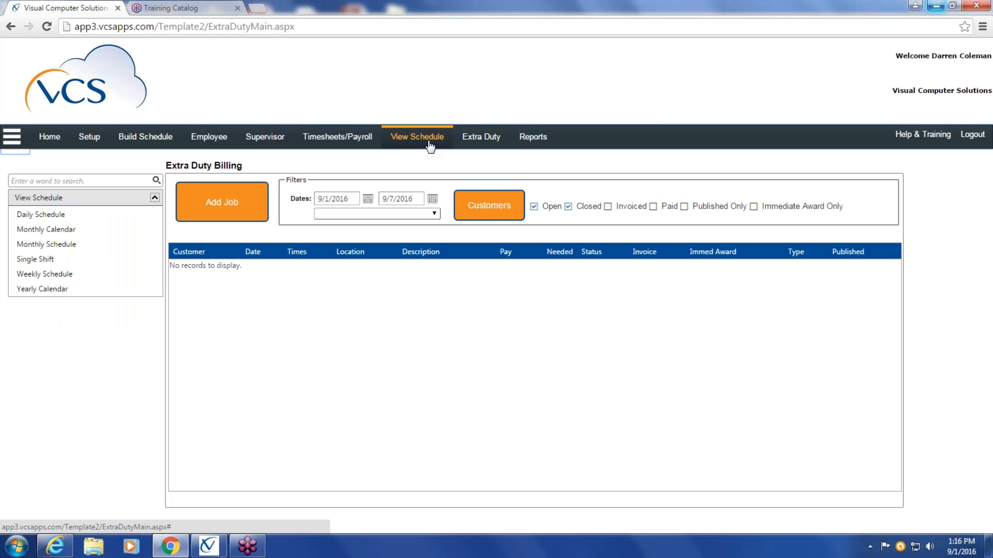
left_click(84, 217)
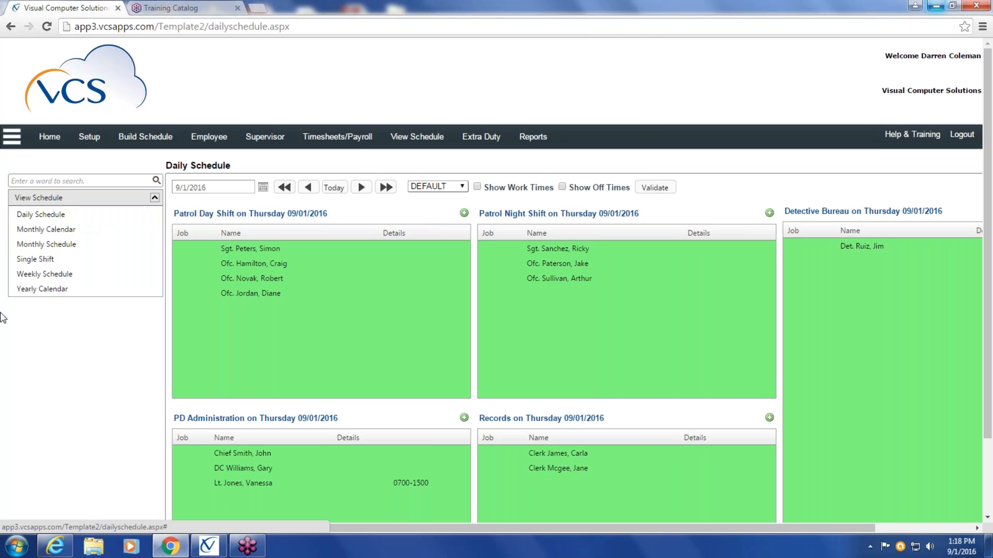
Switch back to the desktop Main Schedule window and view the daily schedule
mouse_move(218, 553)
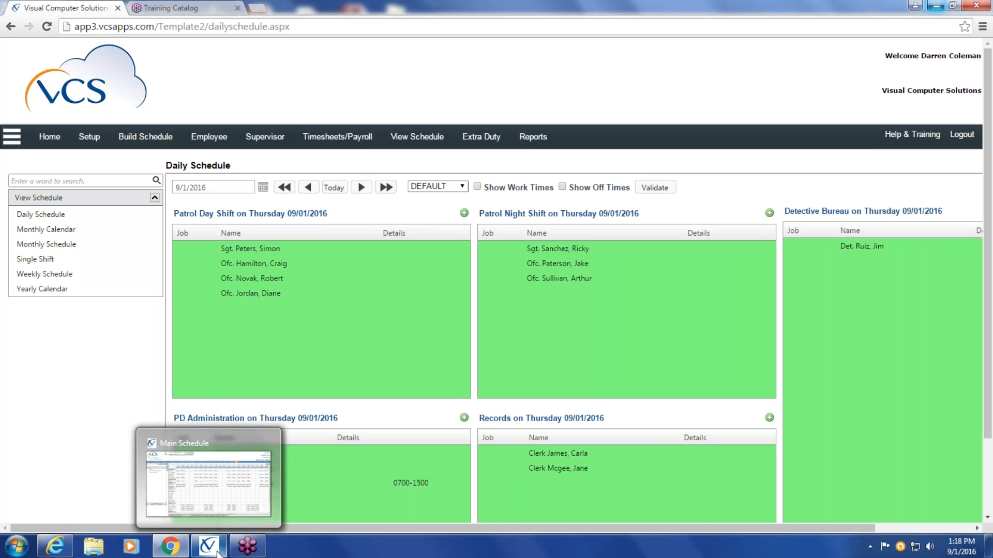
left_click(219, 553)
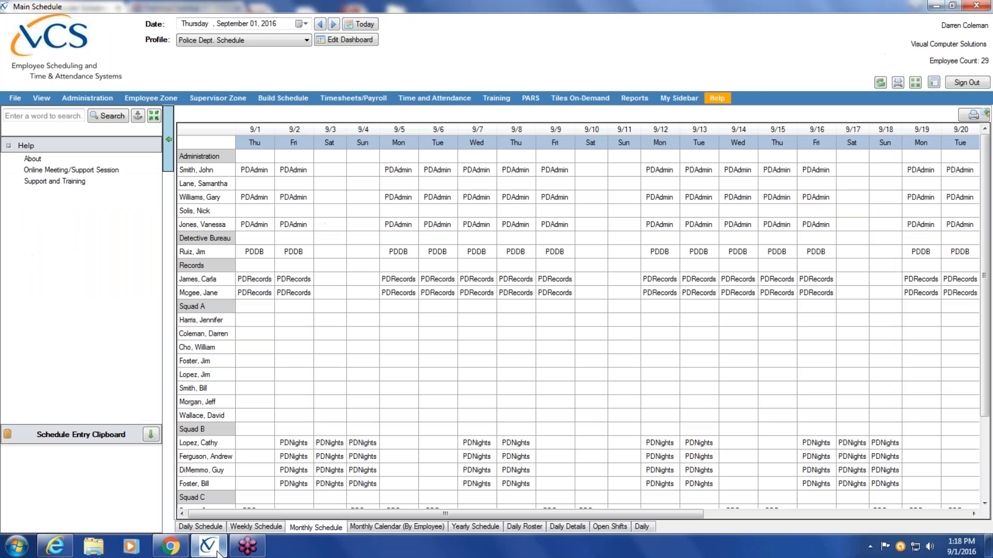
left_click(217, 532)
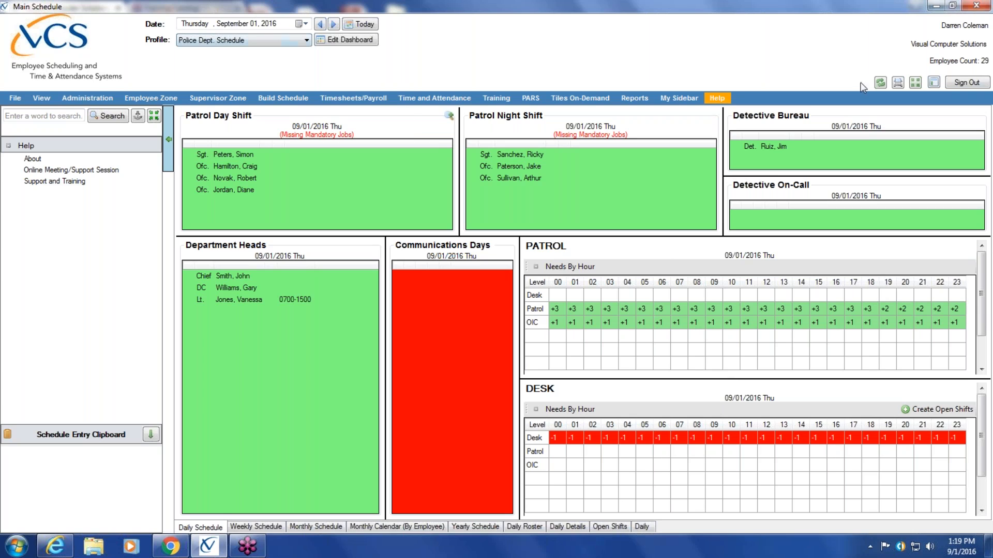
Sign out of the desktop scheduling program and sign back in as secadm with the account password
left_click(975, 88)
type("secadm")
key("Tab")
type("••••••")
key("Return")
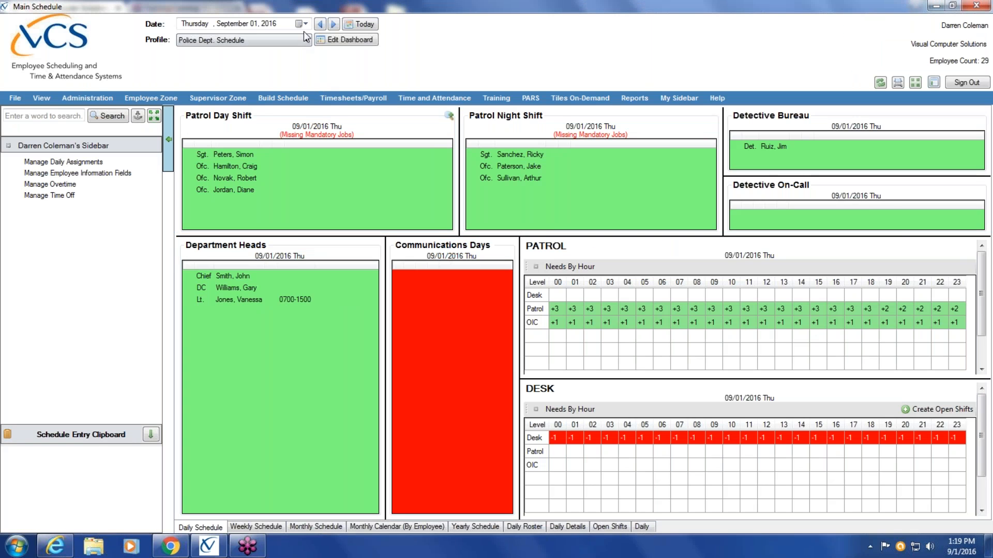
Switch the schedule profile to Test
left_click(308, 40)
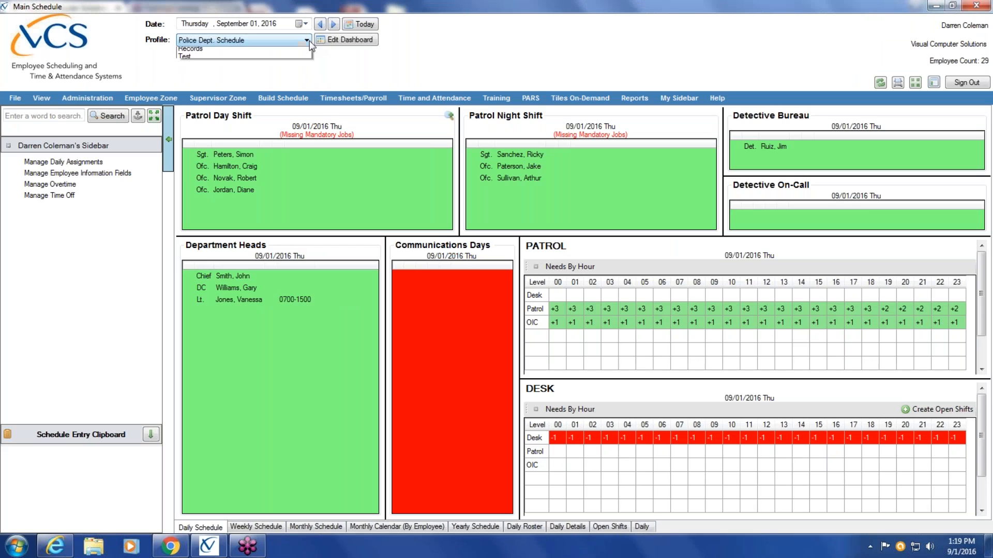
left_click(290, 61)
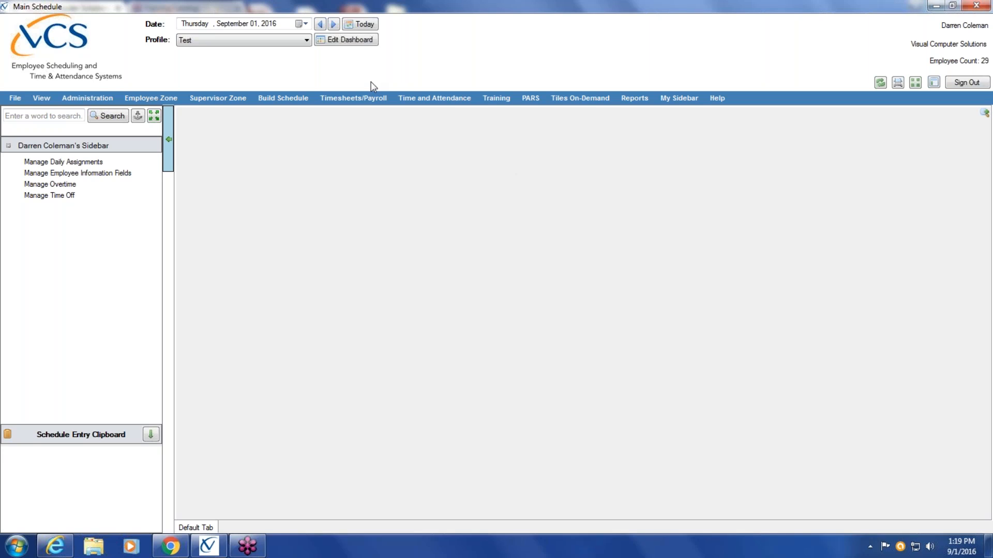
Examine the Administrator profile in the Security Designer under the Administration security functions, then close the designer
left_click(81, 101)
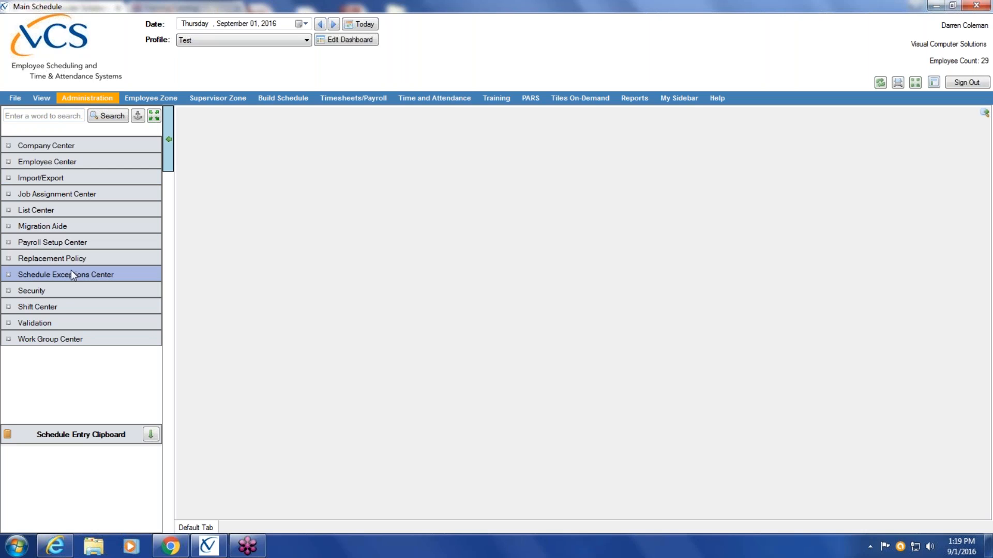
left_click(61, 295)
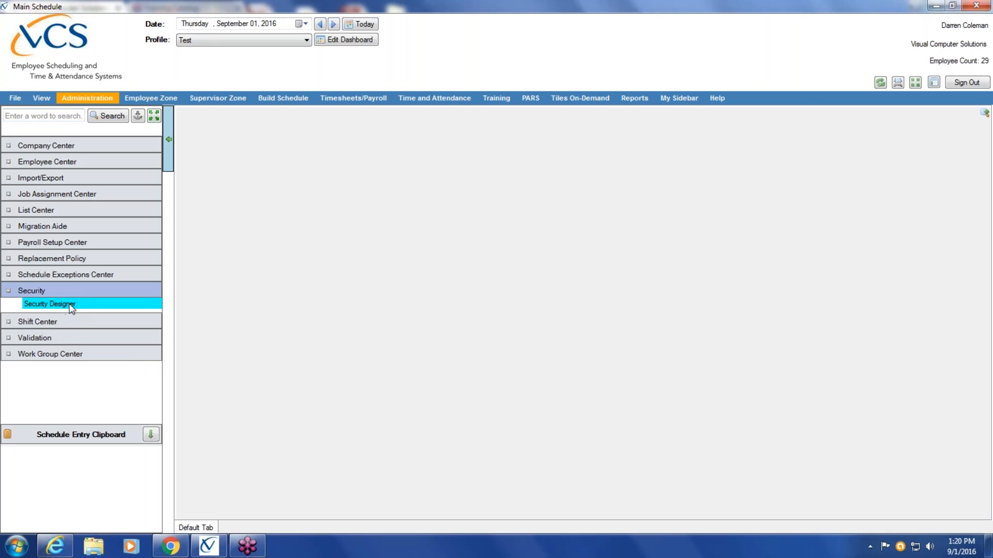
left_click(71, 305)
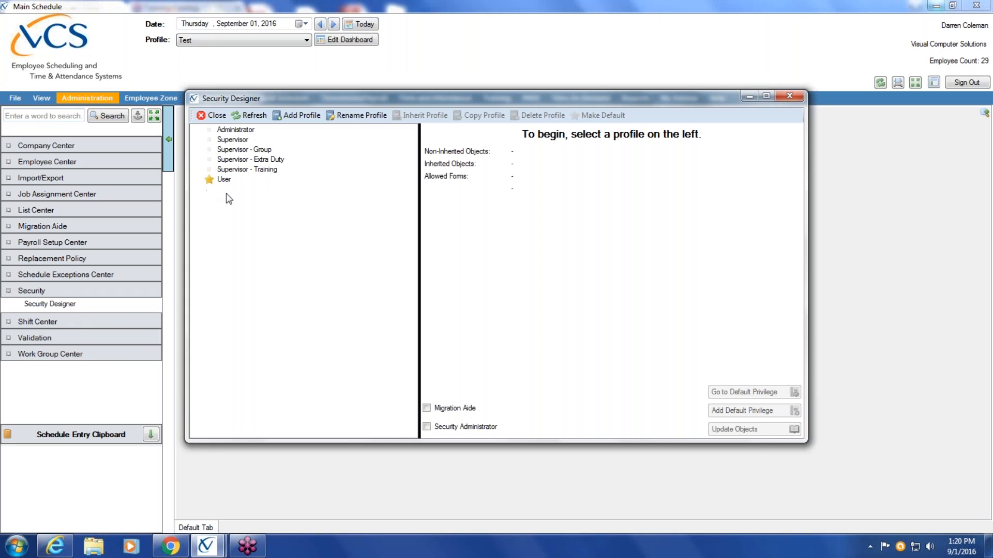
left_click(246, 133)
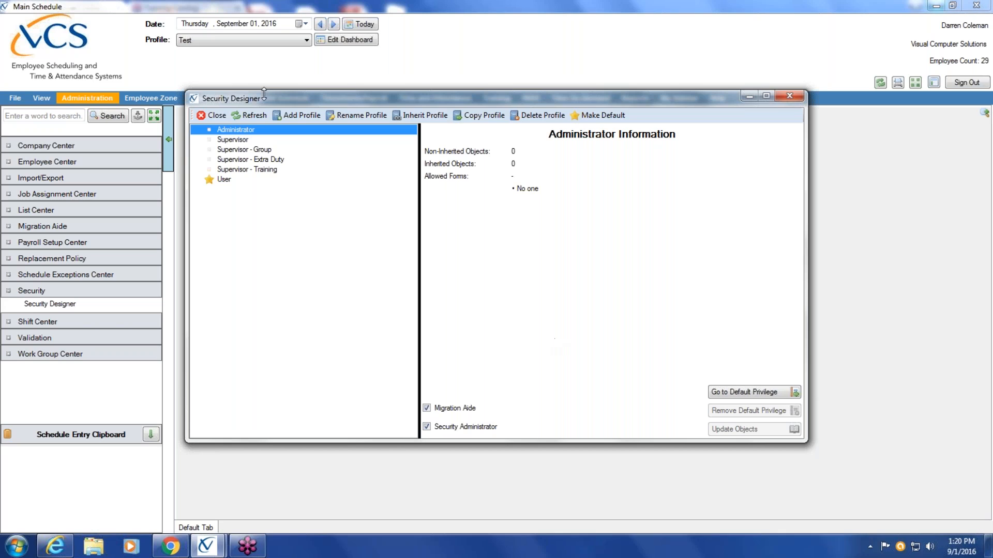
left_click(212, 117)
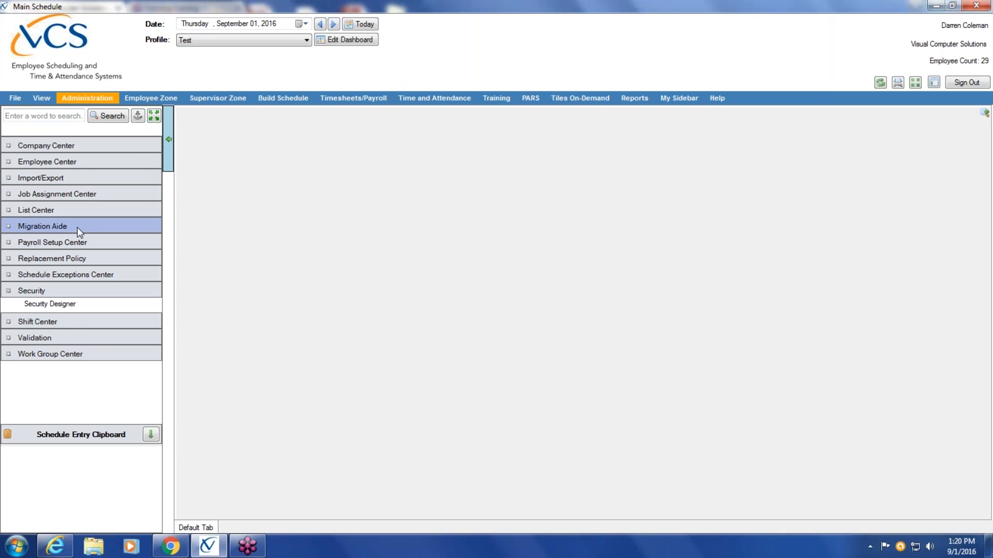
Open the Legacy Security Converter from the Migration Aide functions, collapsing the Security group
left_click(76, 227)
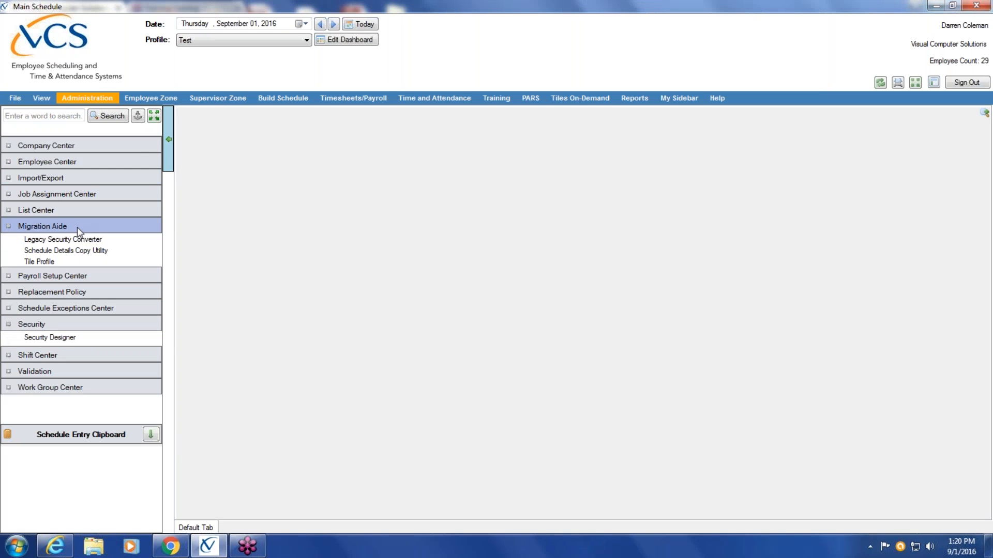
left_click(52, 322)
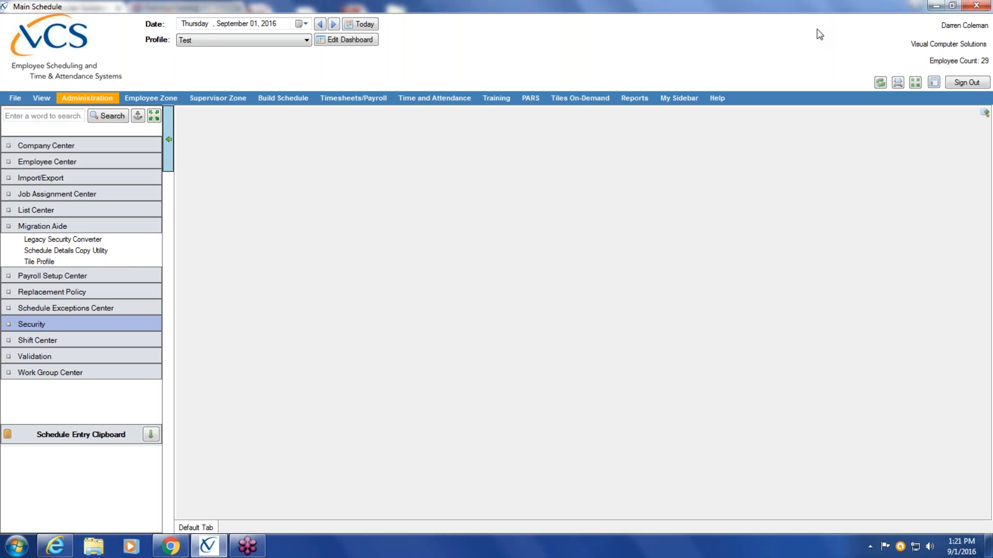
left_click(95, 240)
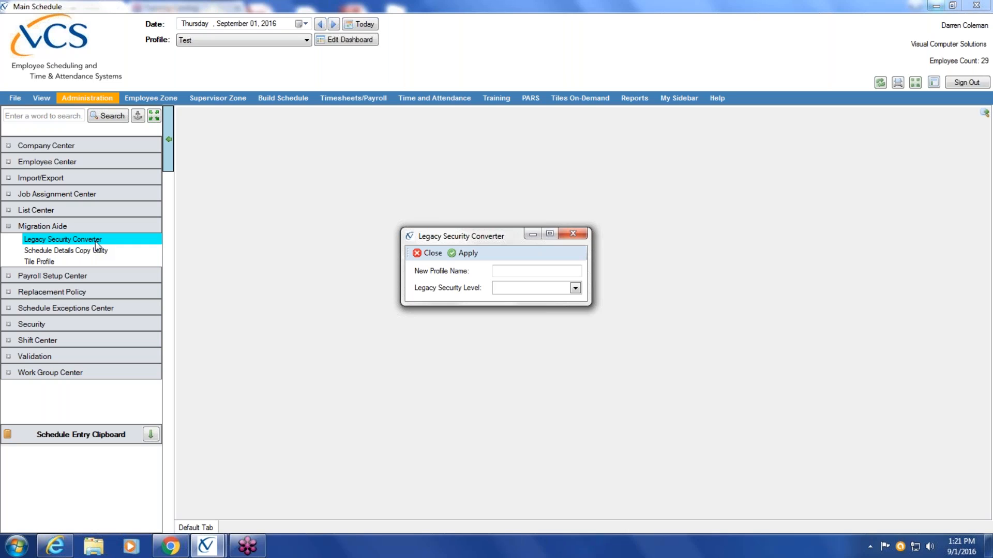
Convert the legacy security level USER into a new security profile named Basic User
left_click(575, 288)
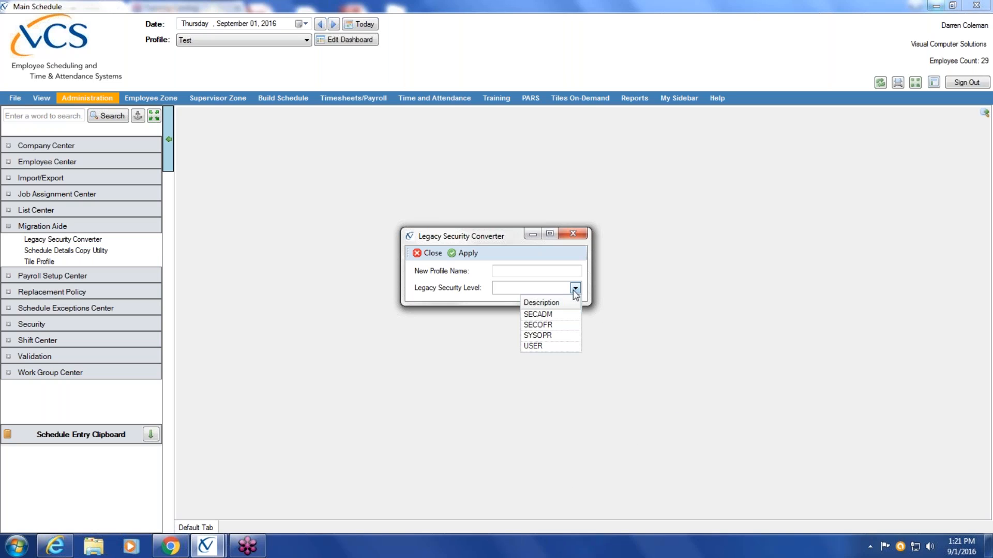
left_click(538, 348)
left_click(539, 348)
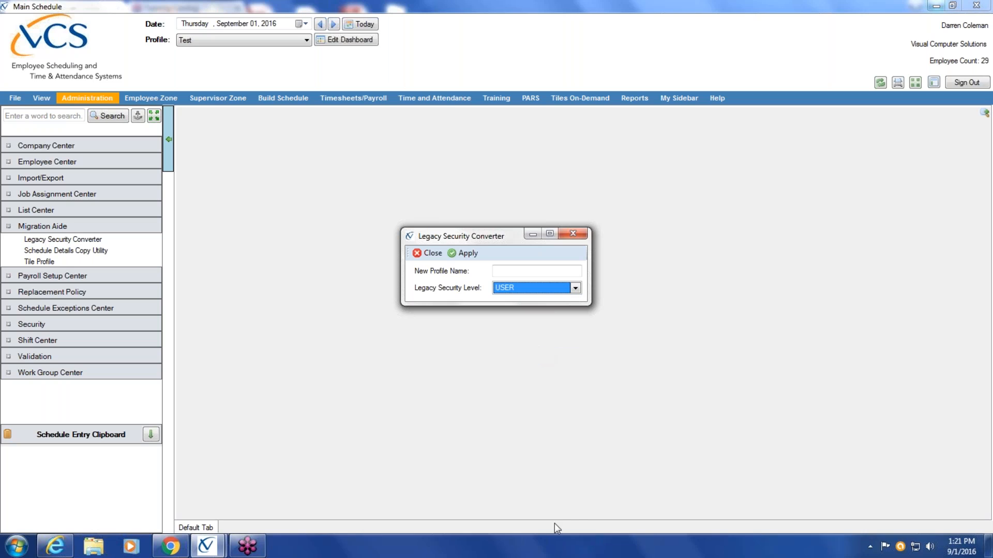
left_click(524, 270)
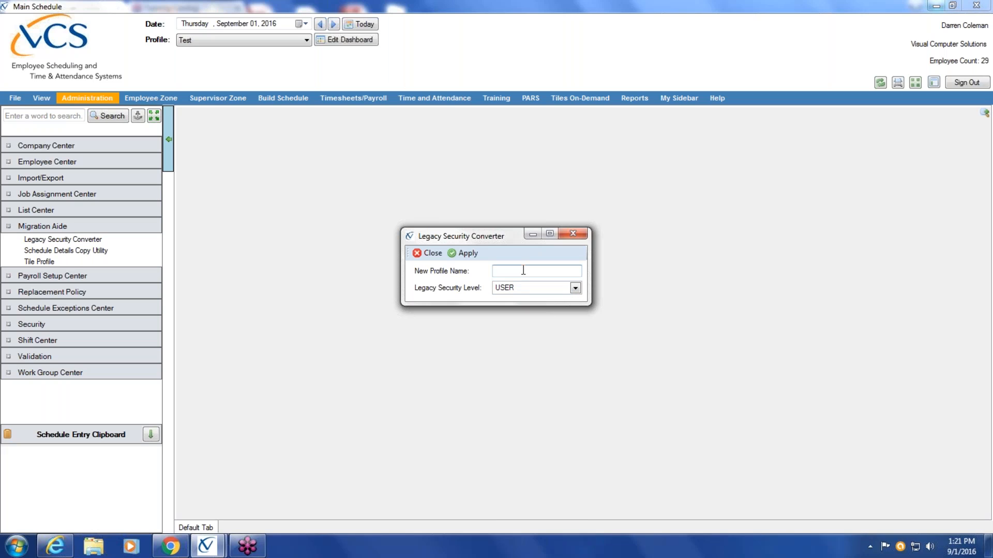
type("User")
key("Home")
type("Basic")
left_click(465, 253)
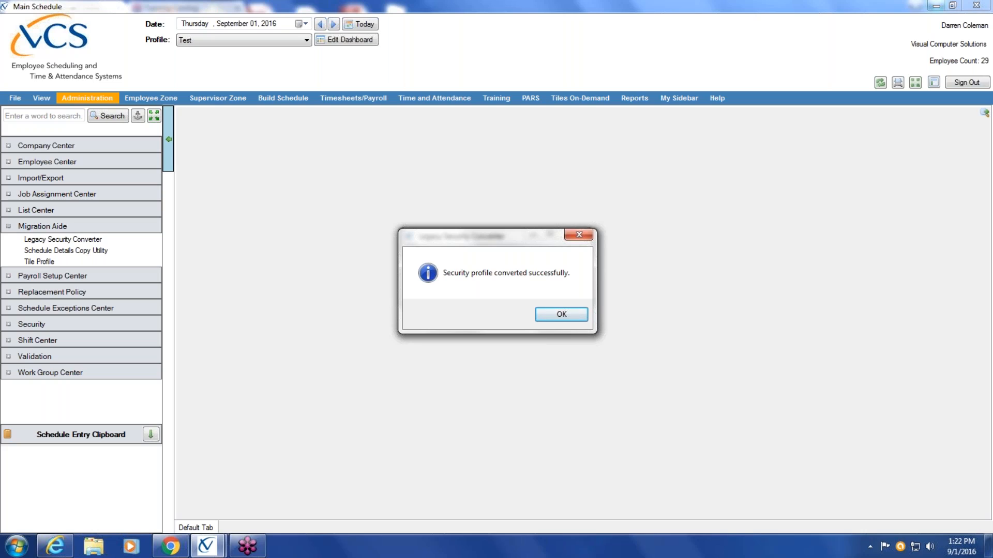
left_click(574, 317)
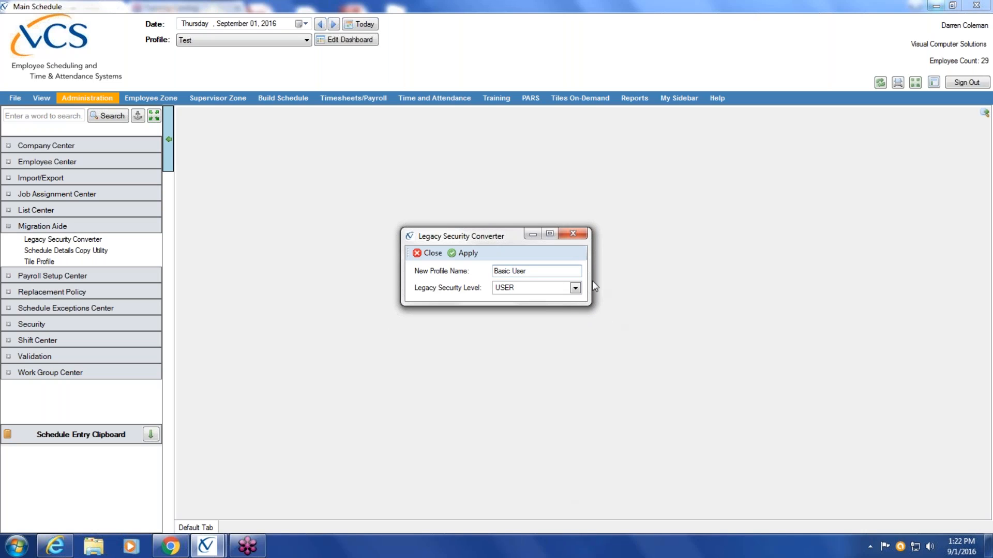
Try to convert the legacy security level SYSOPR into a new security profile named Supervisor
left_click(575, 290)
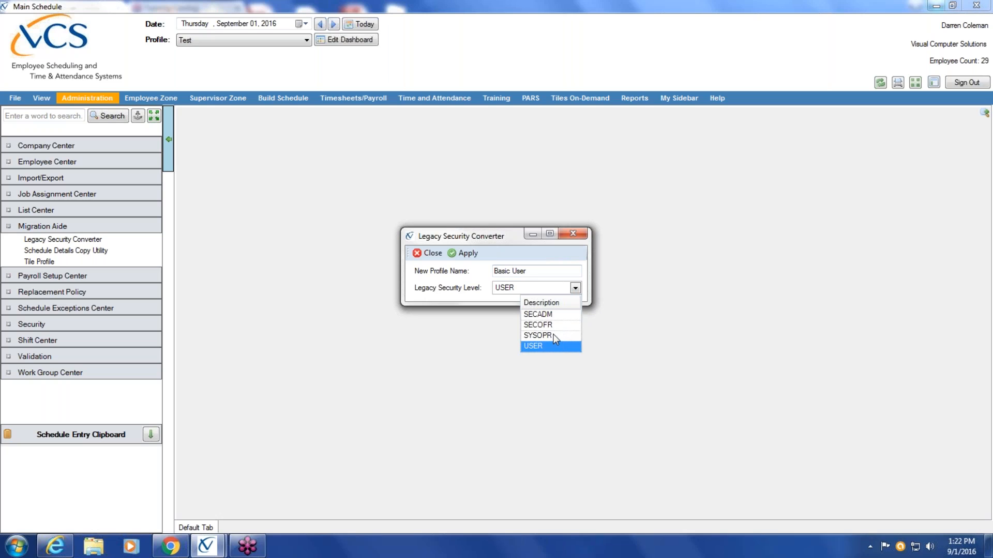
left_click(538, 336)
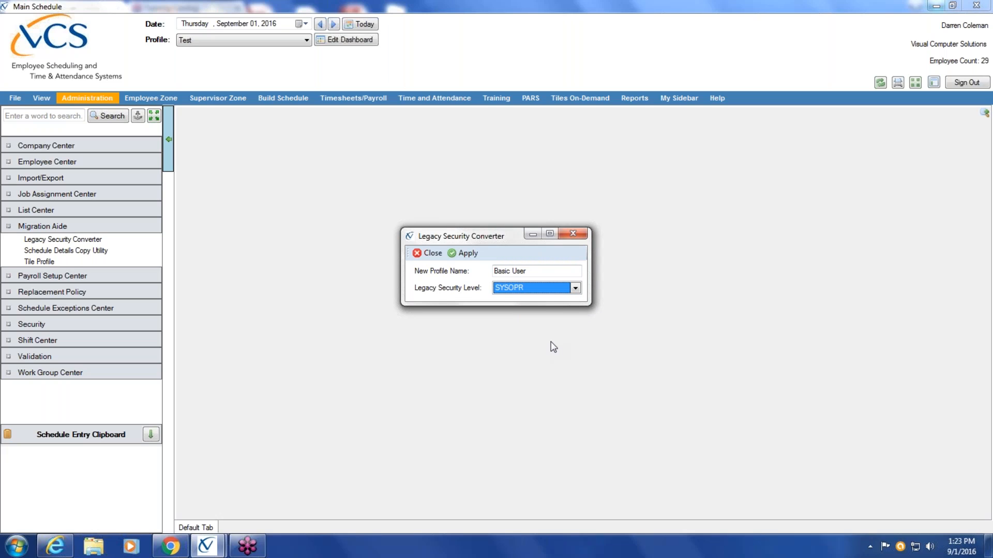
left_click(543, 271)
left_click_drag(539, 269, 494, 270)
key("BackSpace")
type("Supervisor")
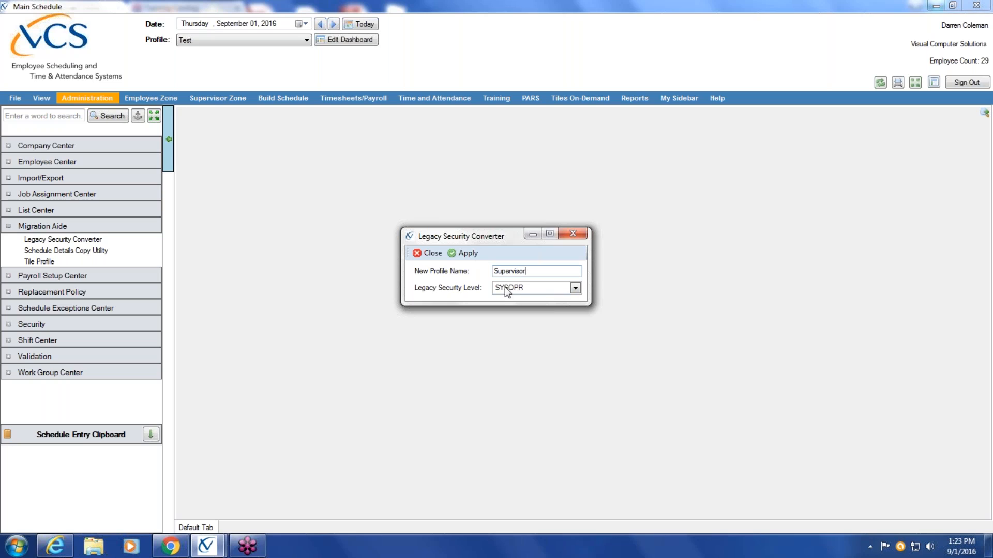
left_click(467, 254)
left_click(585, 313)
Rename the new profile Sys Supervisor and convert the SYSOPR security level into it
double_click(542, 272)
key("BackSpace")
type("Sys Supervisor")
left_click(464, 253)
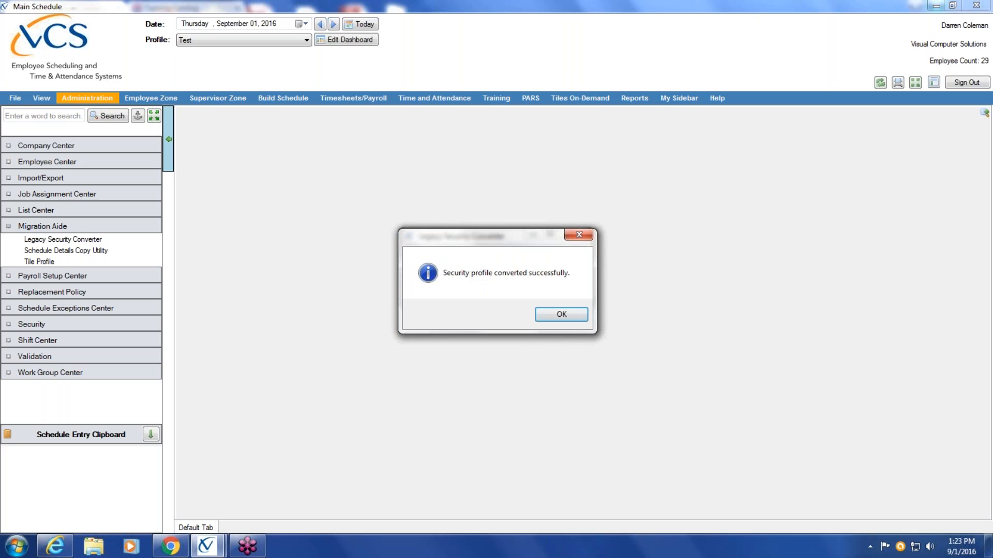
left_click(553, 316)
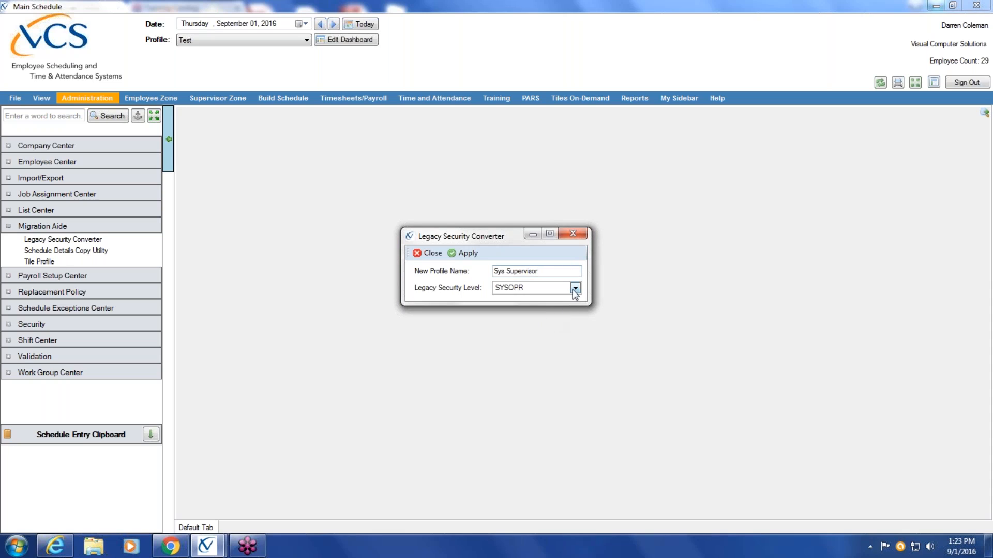
left_click(575, 289)
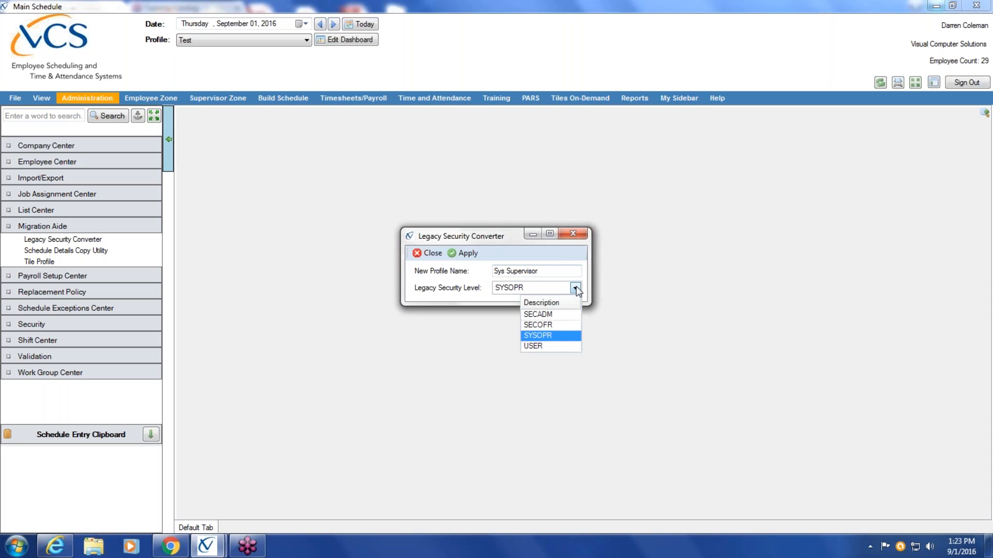
left_click(556, 326)
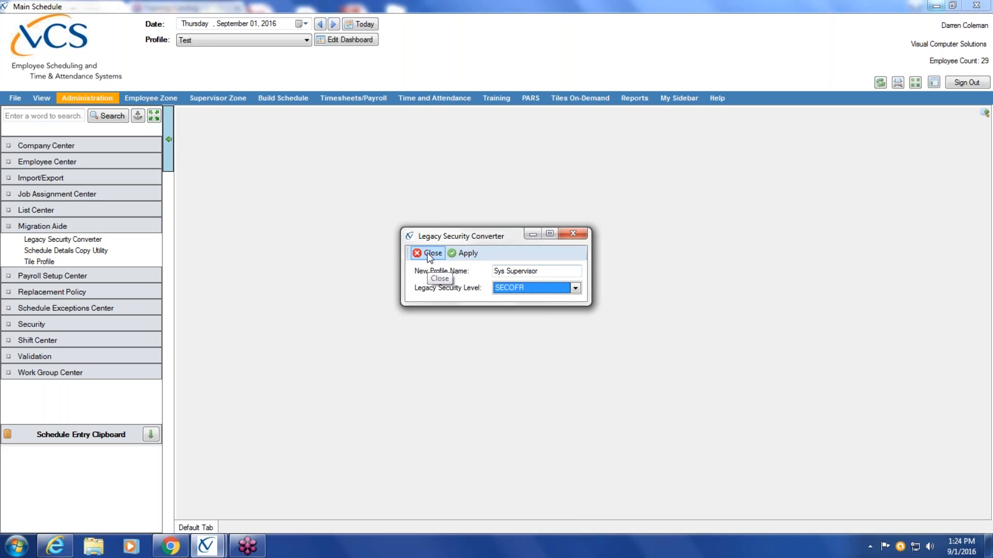
left_click(575, 288)
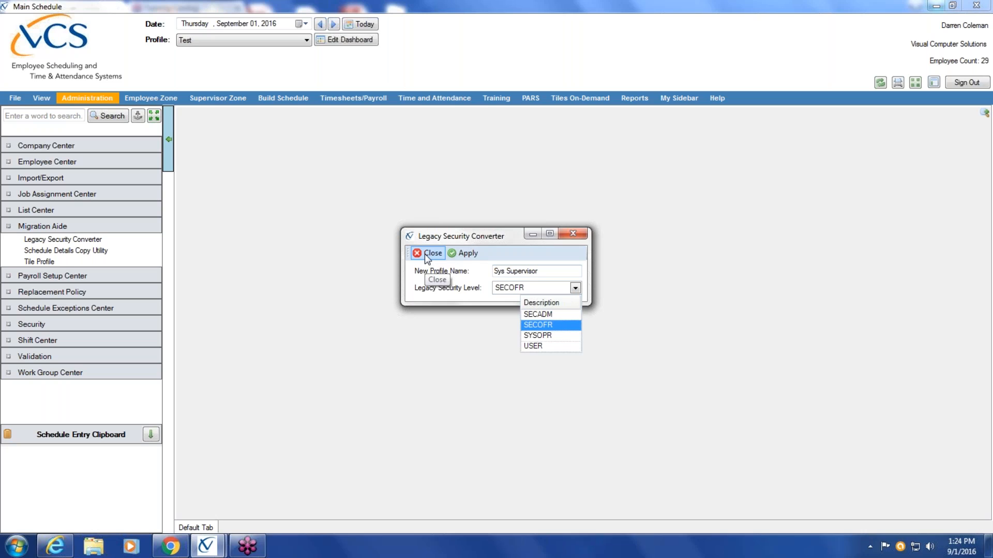
key("Return")
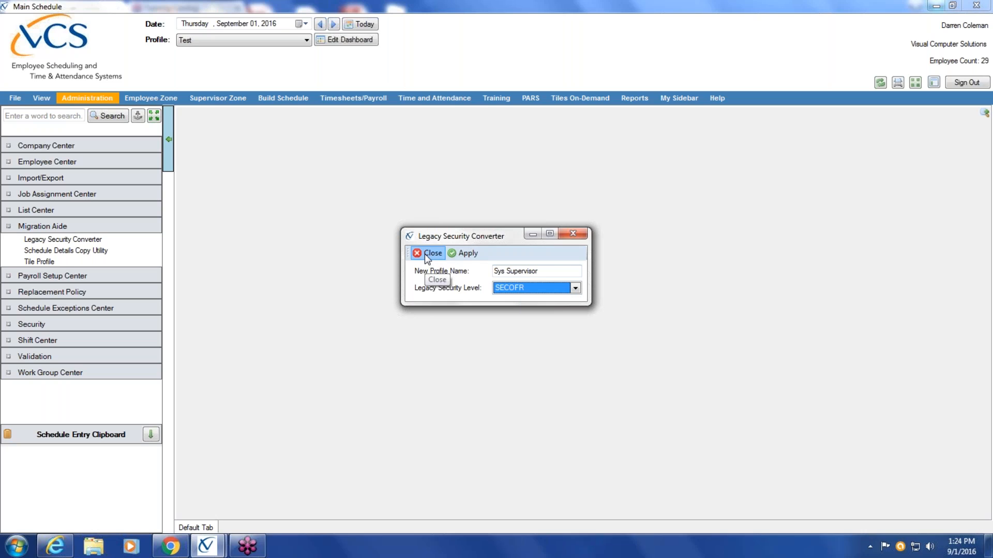
Close the Legacy Security Converter and set the copy date to January 01, 2016 in the Schedule Details Copy Utility
left_click(427, 257)
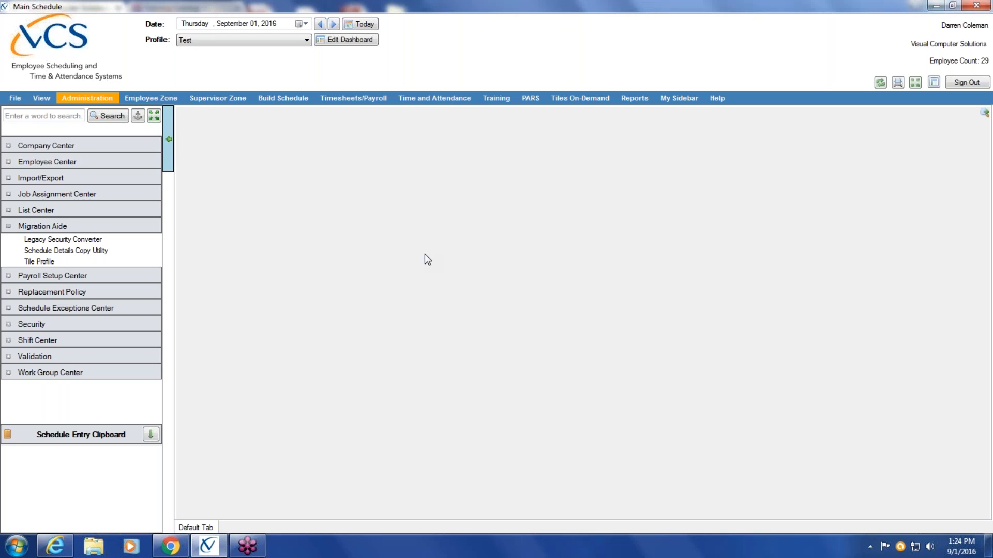
left_click(76, 251)
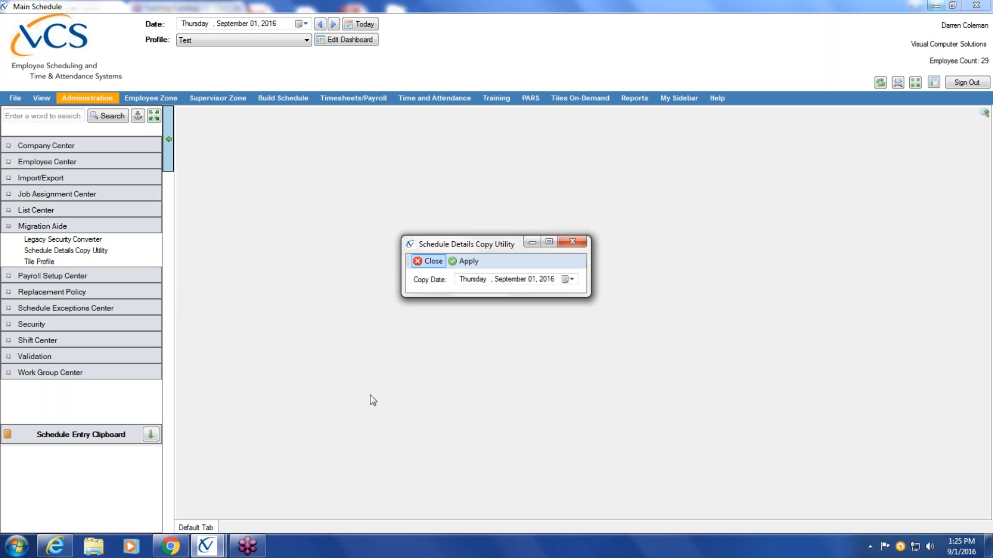
left_click(569, 280)
left_click(461, 296)
left_click(460, 296)
left_click(461, 296)
left_click(460, 296)
left_click(460, 295)
left_click(460, 296)
left_click(460, 296)
left_click(460, 296)
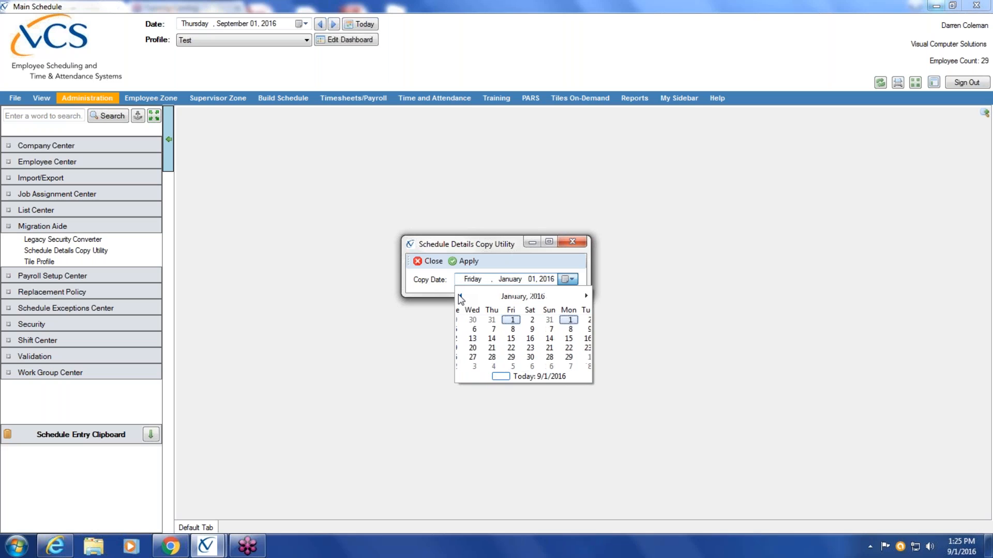
left_click(554, 320)
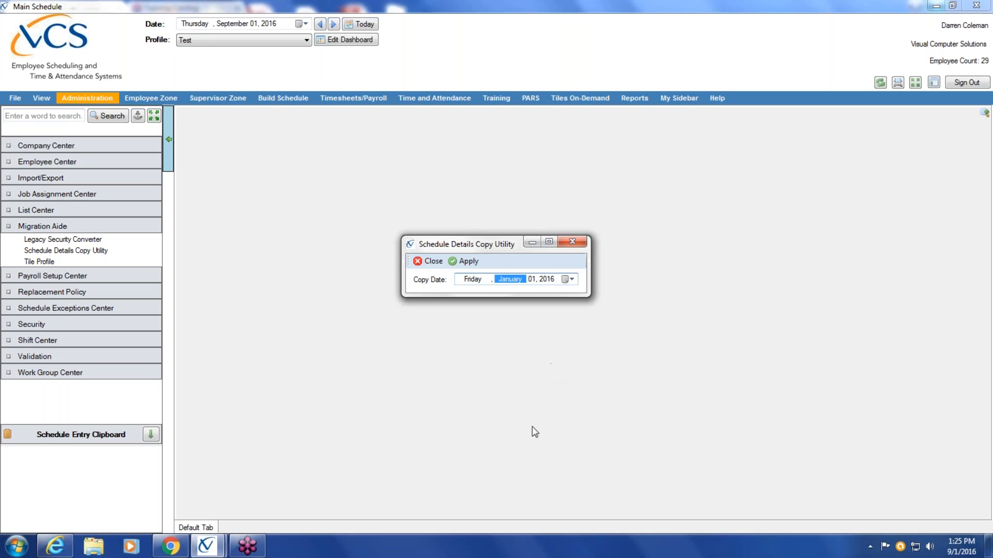
Copy the schedule details from the chosen date onward, then close the copy utility
left_click(468, 263)
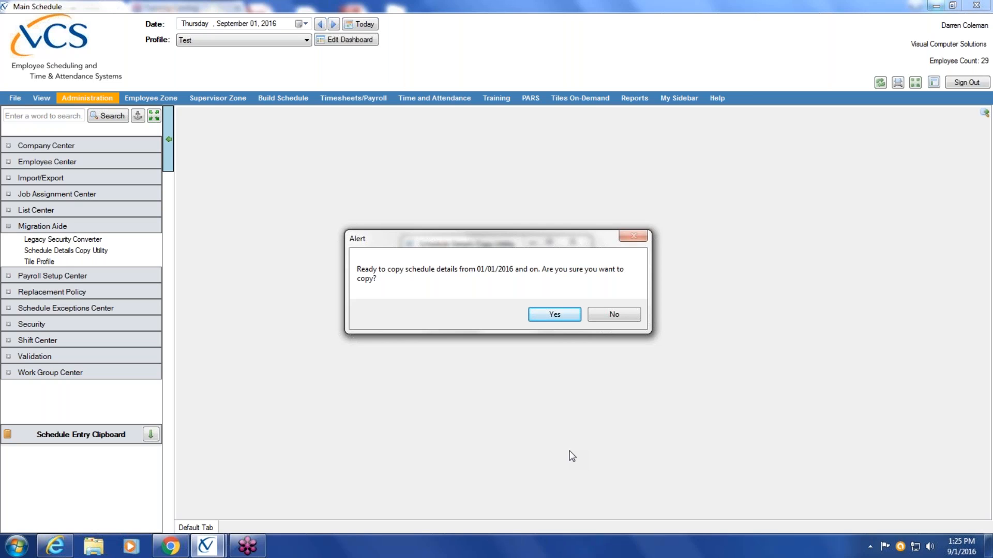
left_click(556, 315)
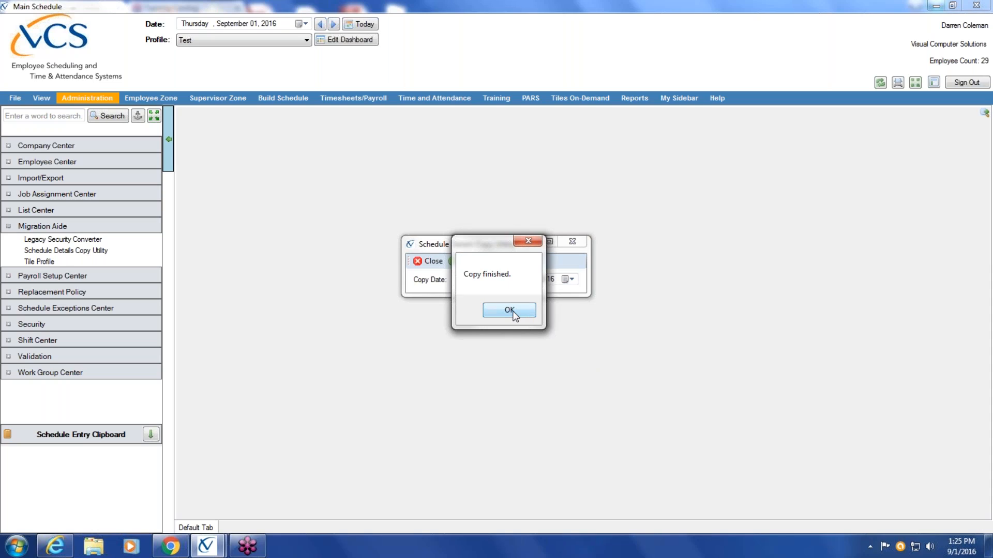
left_click(515, 315)
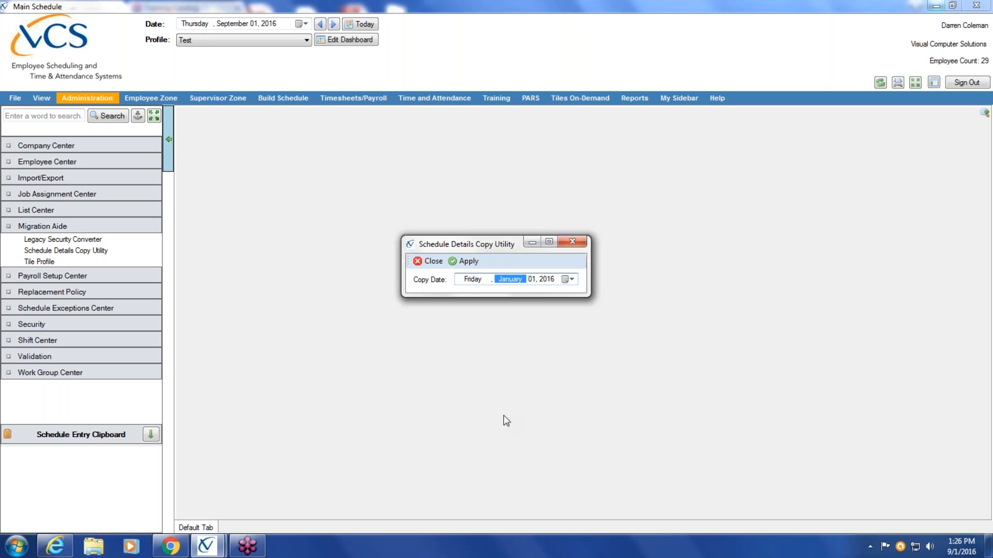
left_click(431, 262)
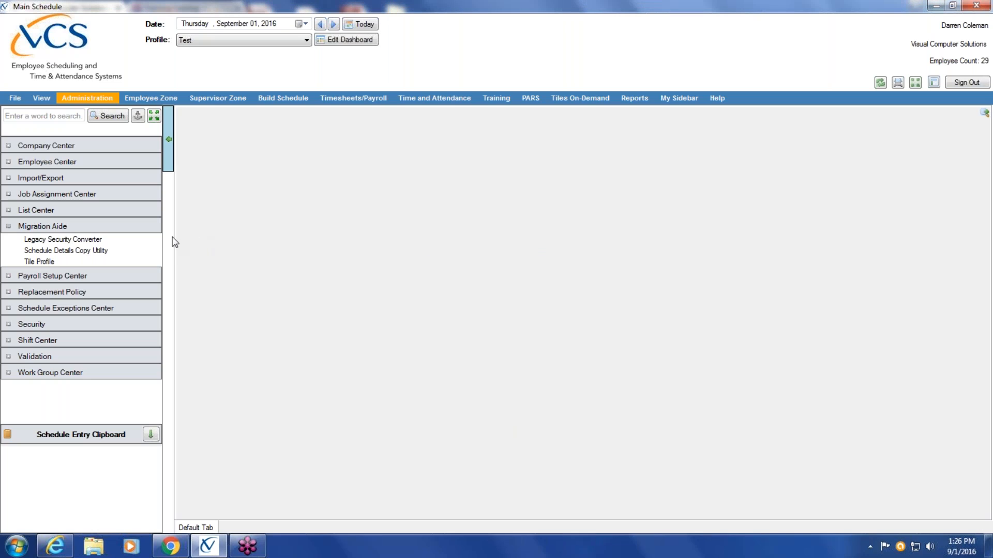
Open the Tile Profile migration tool and preview the legacy desktop Patrol
left_click(41, 262)
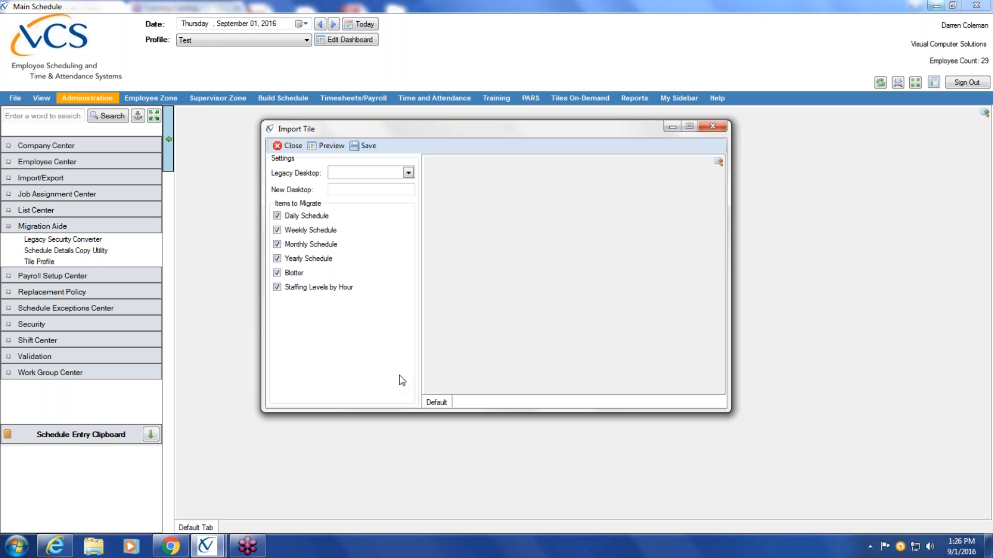
left_click(408, 173)
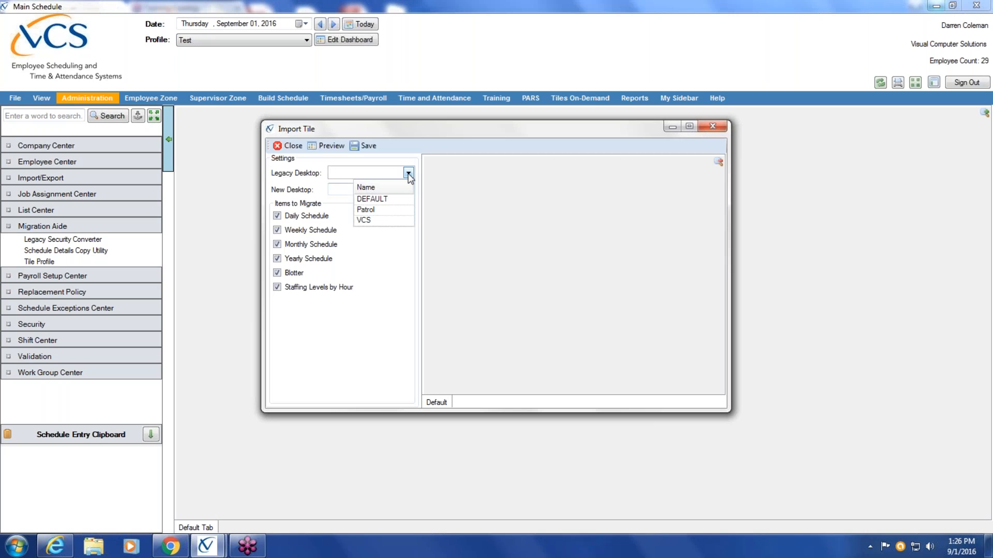
left_click(385, 210)
left_click(329, 146)
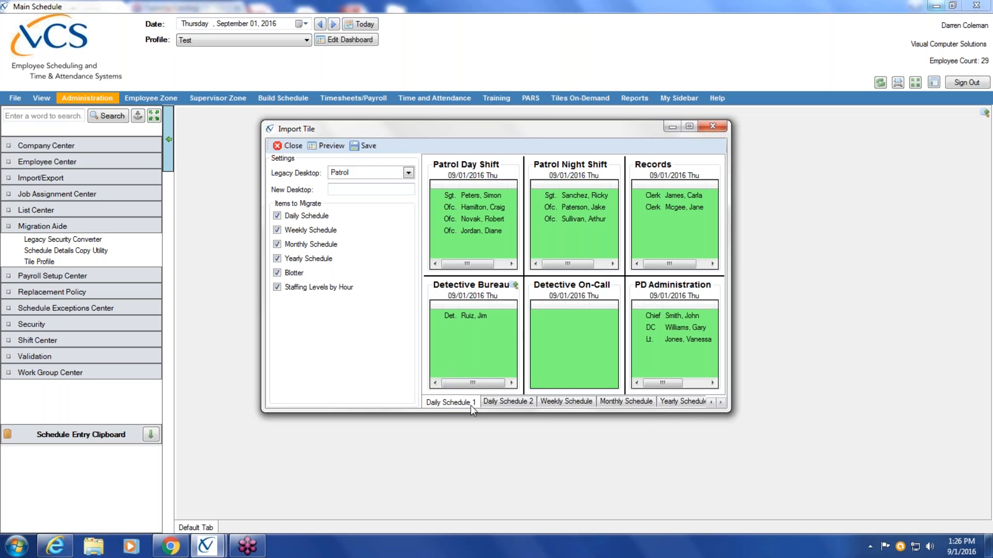
Enlarge the Import Tile window and examine the previewed second daily, weekly and monthly schedules, returning to Daily Schedule 1
left_click_drag(726, 412, 826, 458)
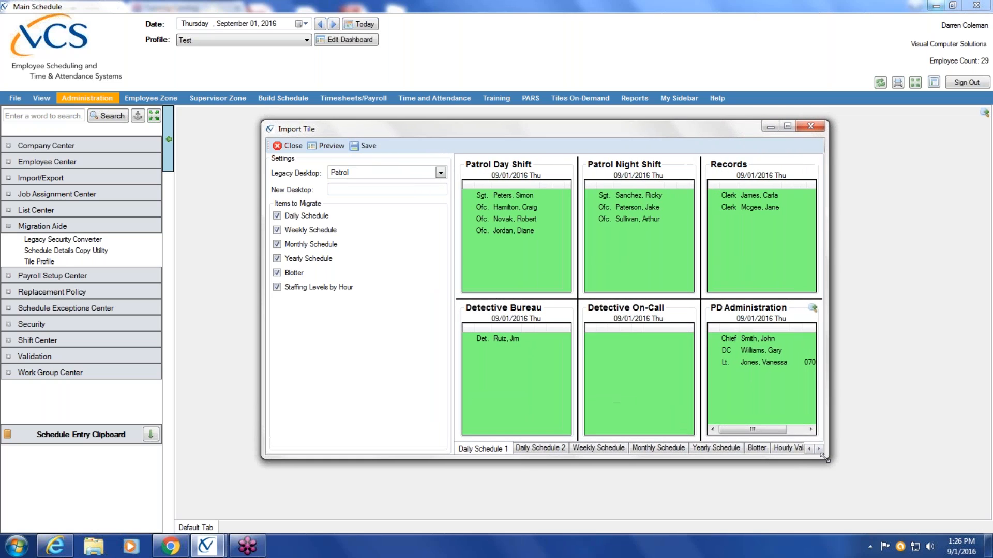
left_click(538, 448)
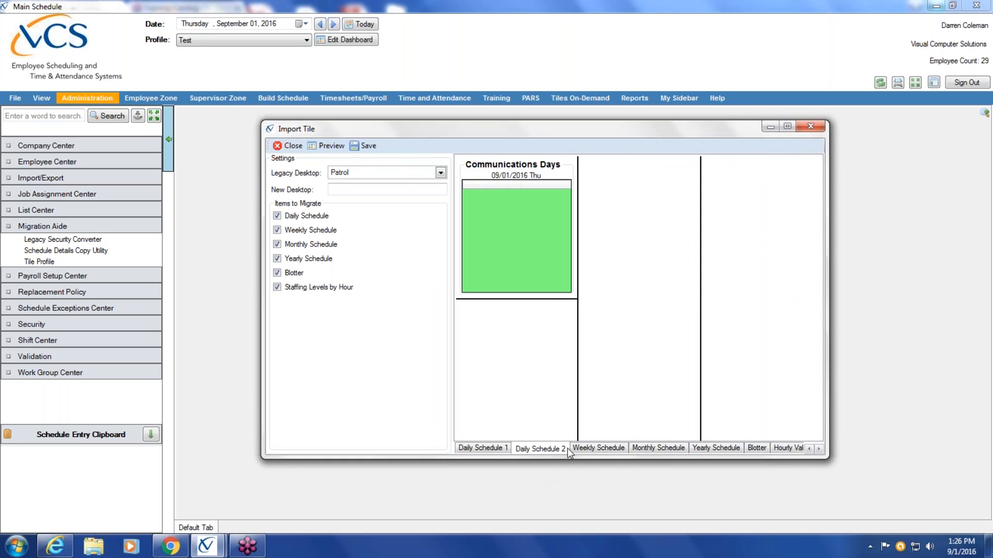
left_click(599, 449)
left_click(657, 450)
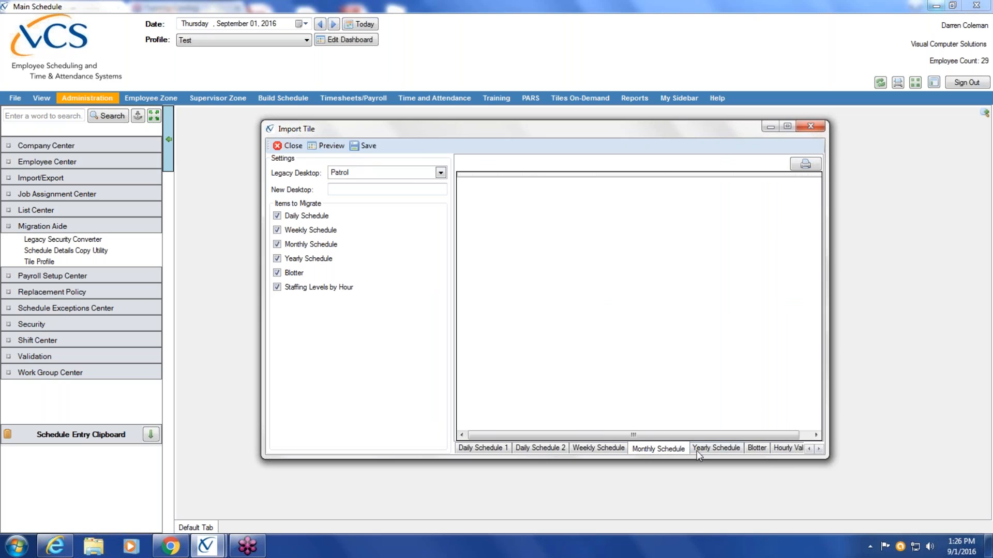
left_click(485, 449)
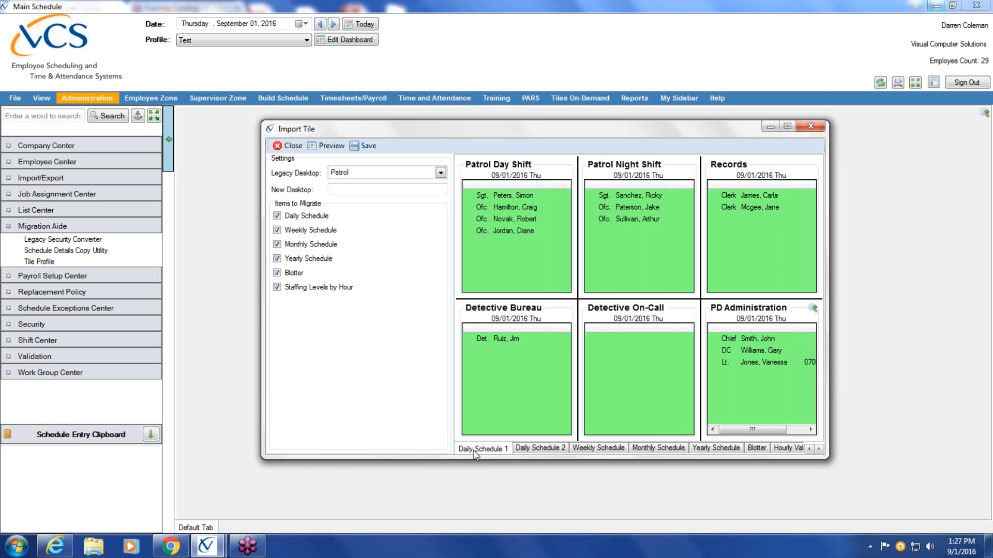
Save the migrated tiles as a new desktop named Patrol and close the import window
left_click(346, 189)
type("Patro")
left_click(366, 170)
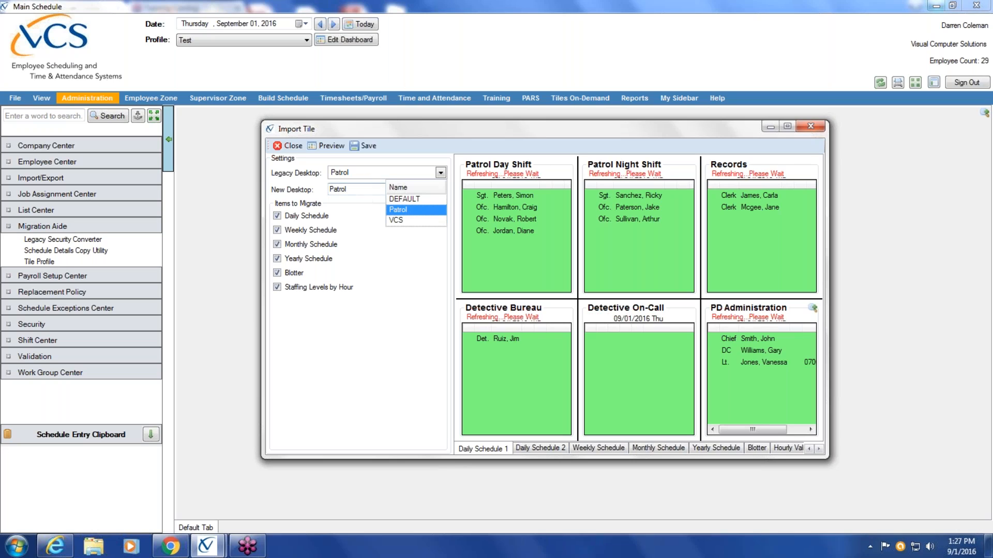
left_click(372, 188)
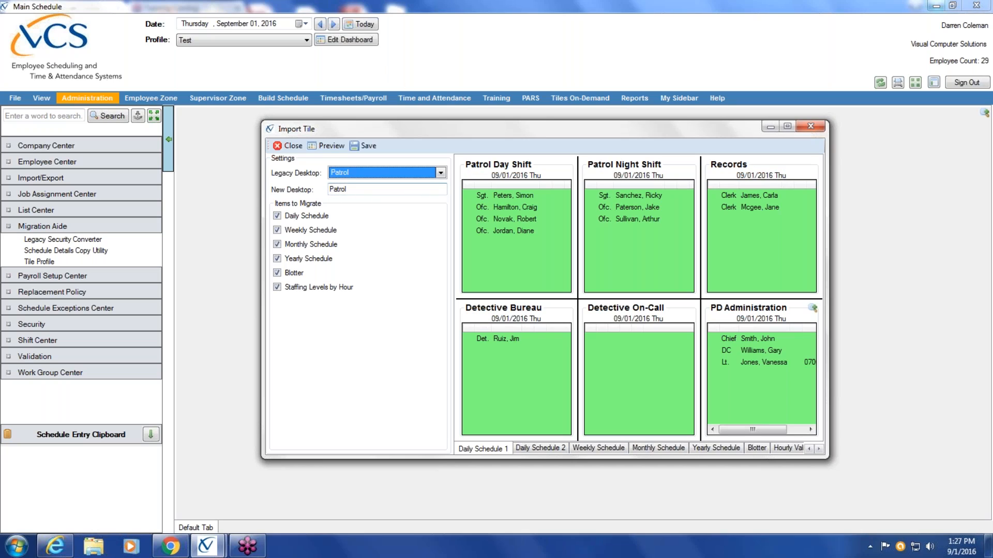
left_click(363, 149)
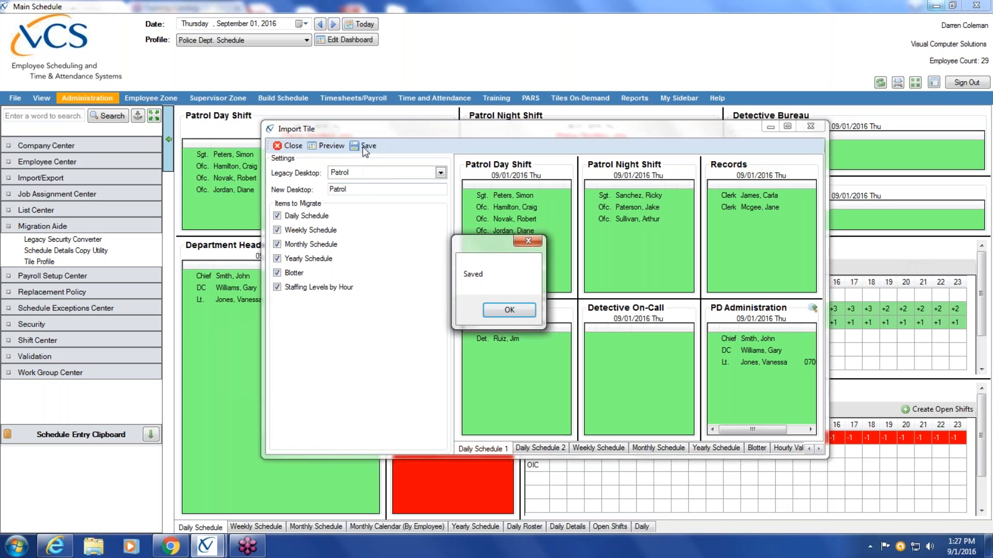
left_click(495, 309)
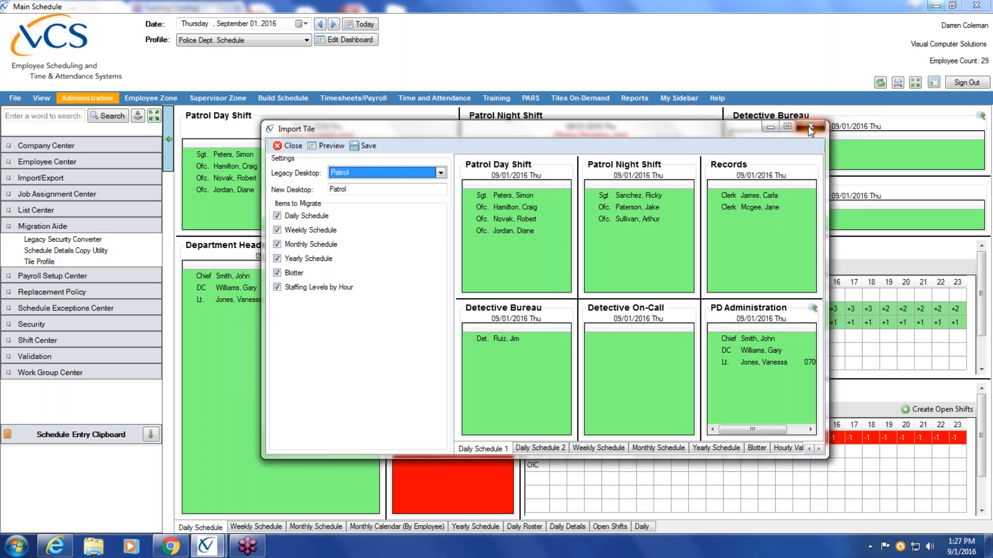
left_click(810, 127)
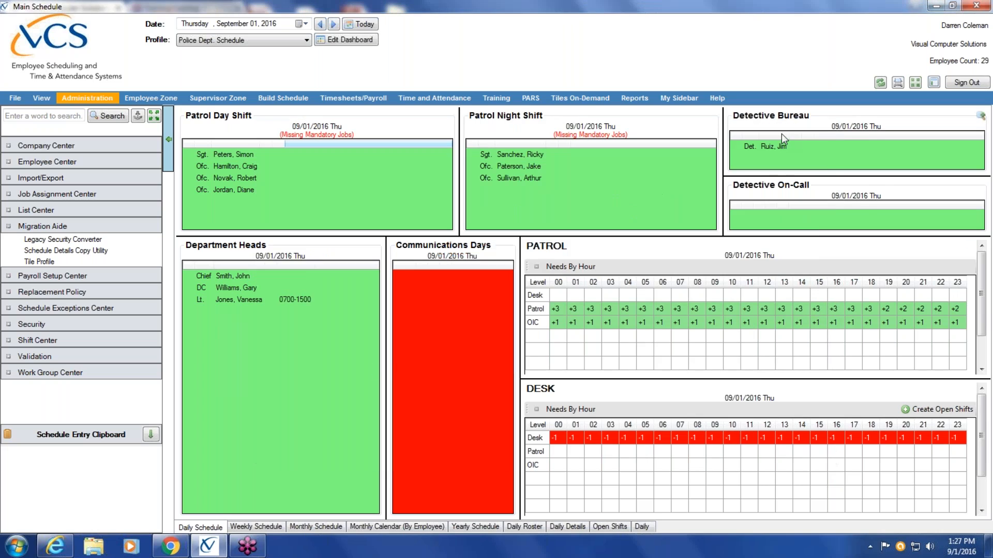
Examine the Police Dept. Schedule profile's weekly, monthly, daily, employee calendar and yearly views
left_click(249, 528)
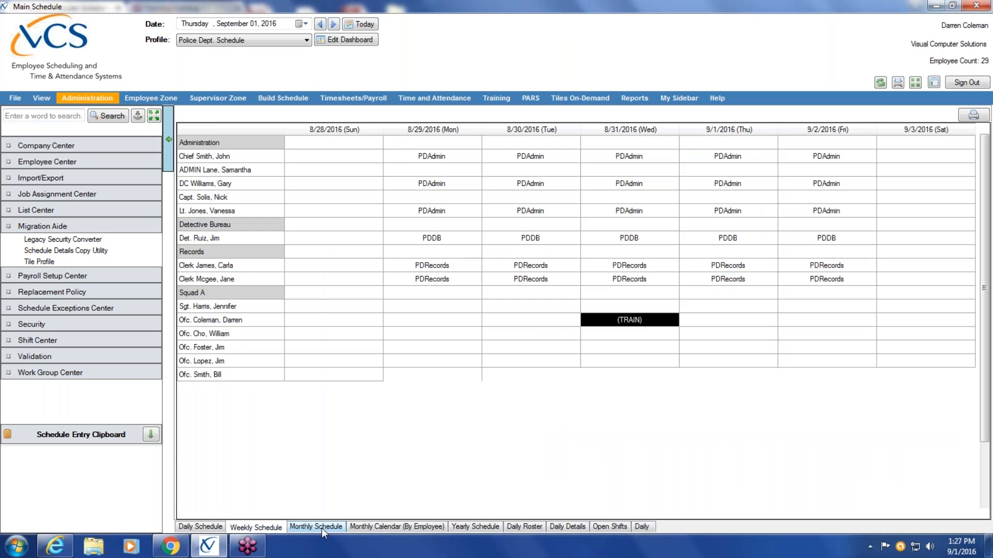
left_click(320, 528)
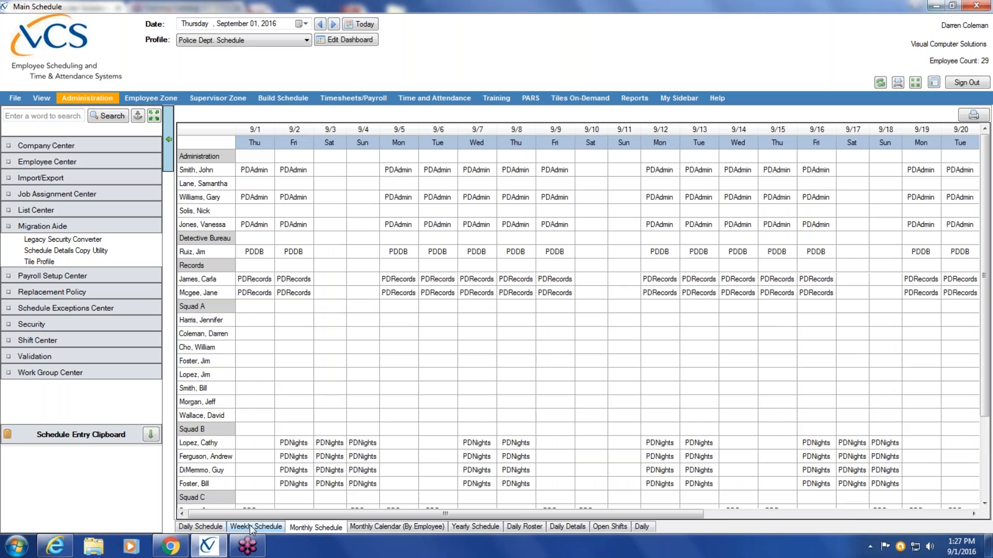
left_click(250, 527)
left_click(202, 527)
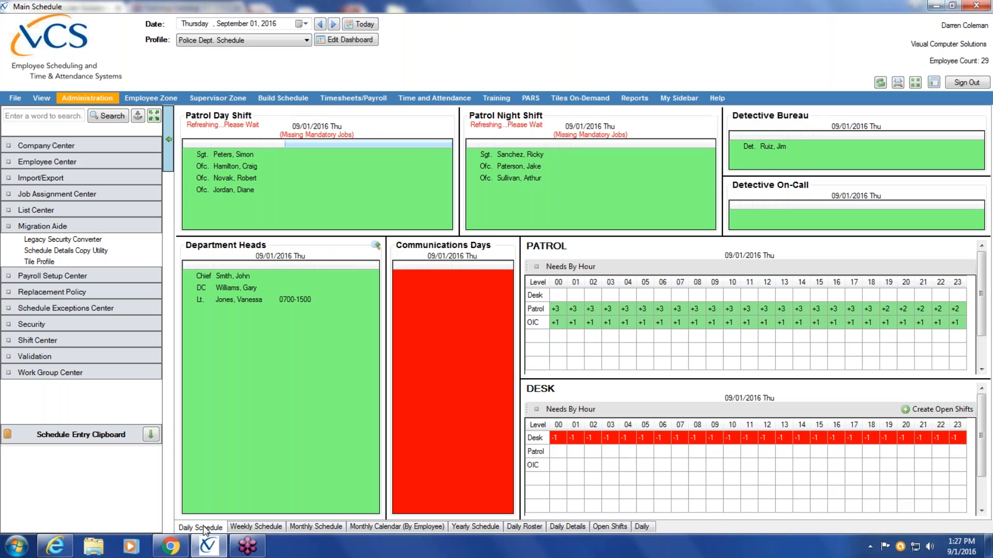
left_click(367, 527)
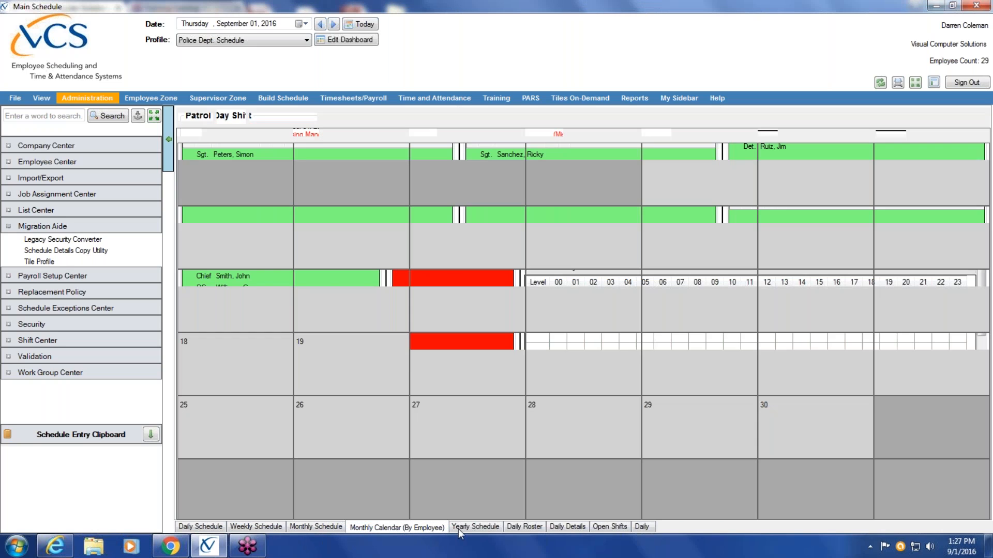
left_click(485, 526)
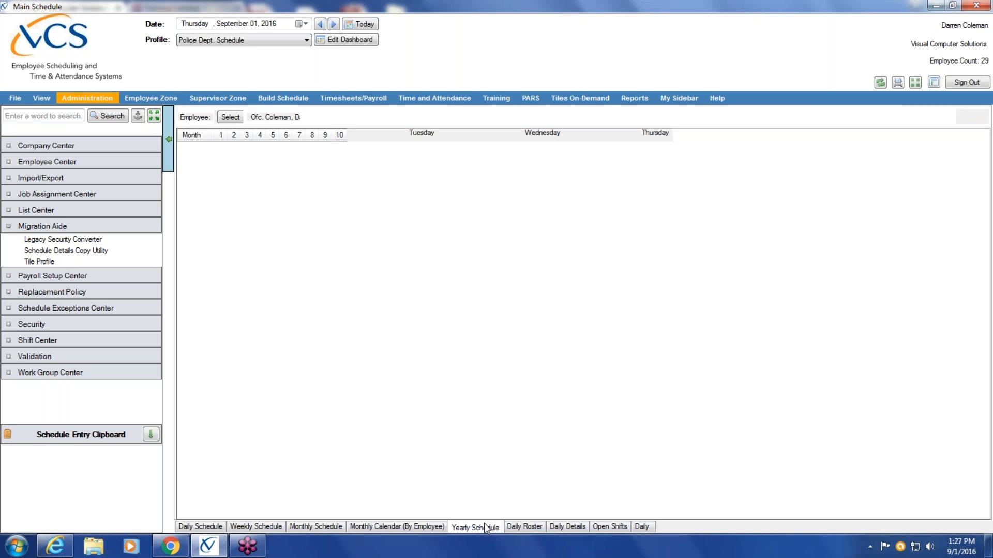
Switch the schedule profile to Patrol
left_click(306, 39)
left_click(233, 77)
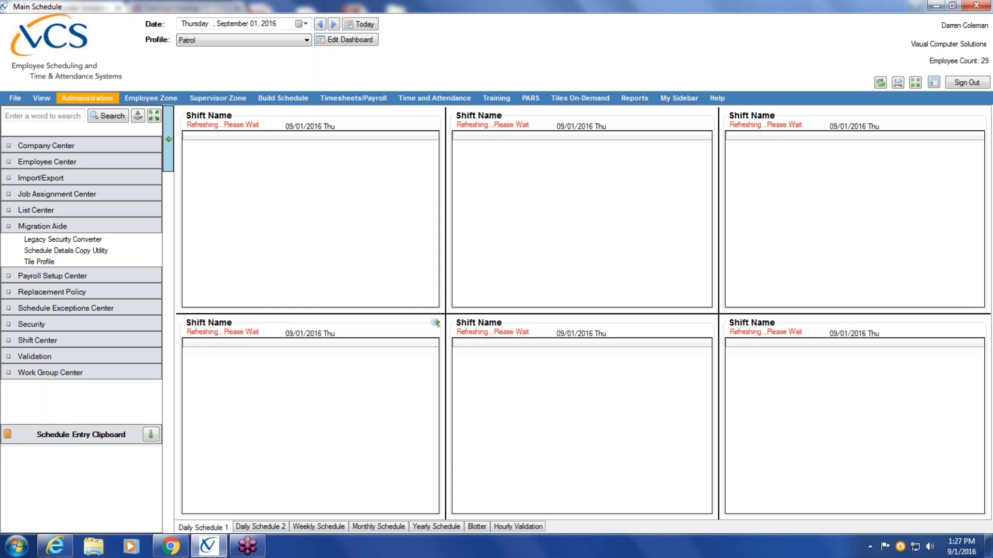
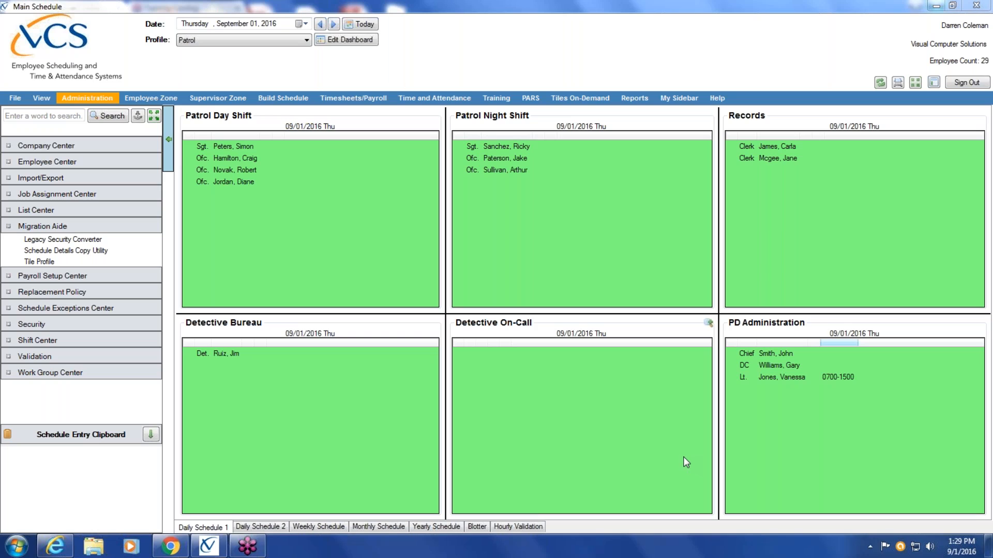
Examine the Patrol profile's Daily Schedule 1, Daily Schedule 2 and Weekly Schedule views
left_click(252, 527)
left_click(199, 530)
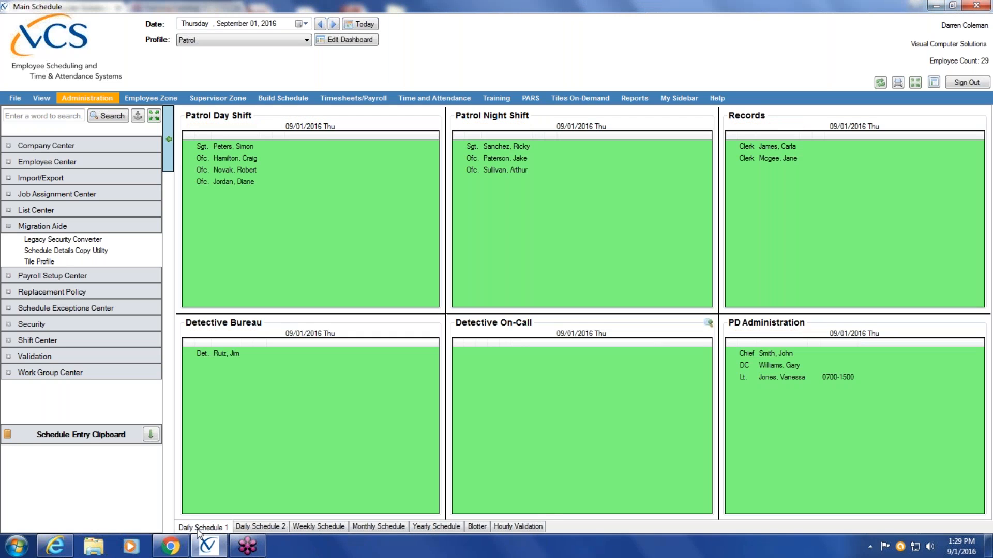
left_click(262, 528)
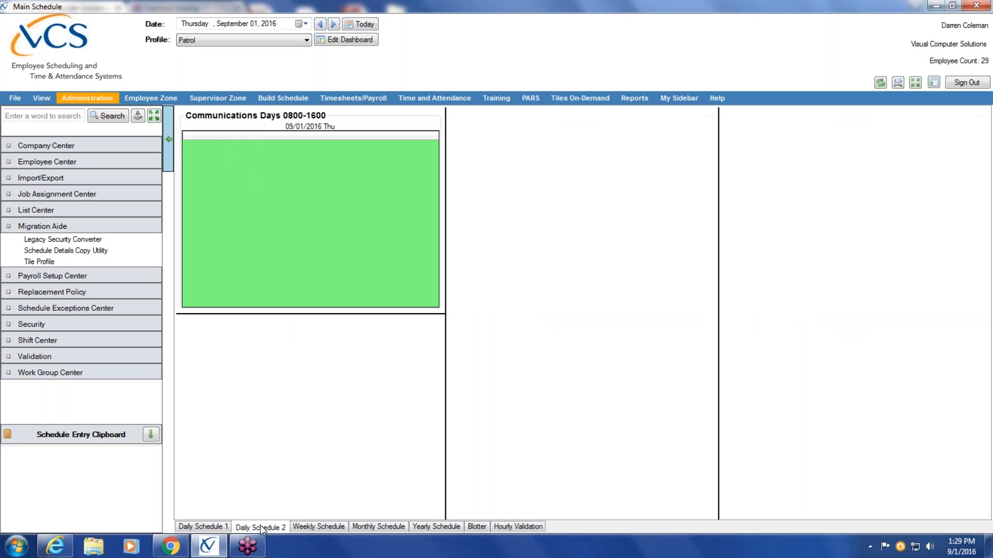
left_click(323, 526)
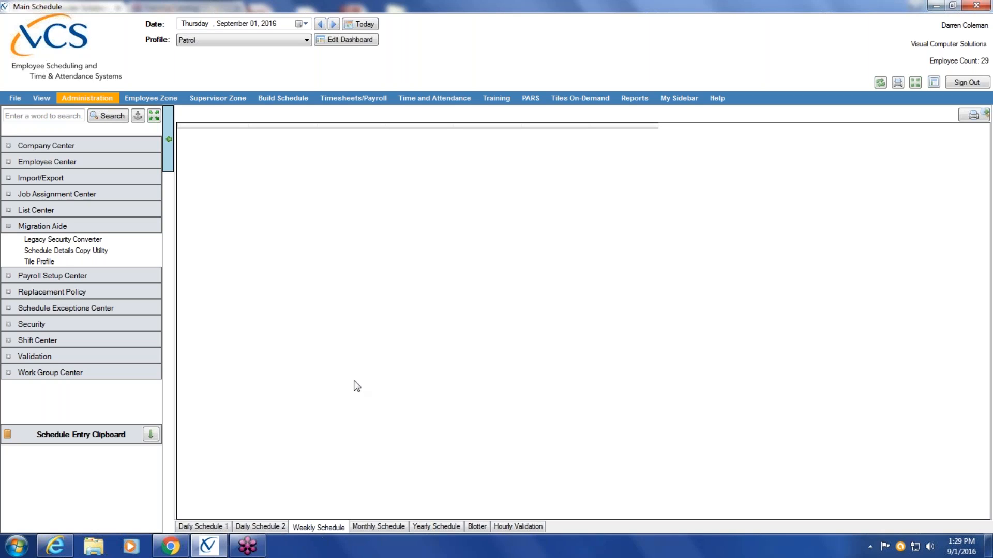
Put the dashboard into edit mode and choose the Weekly Schedule tile from the Tile Catalog for the Weekly Schedule view
left_click(356, 39)
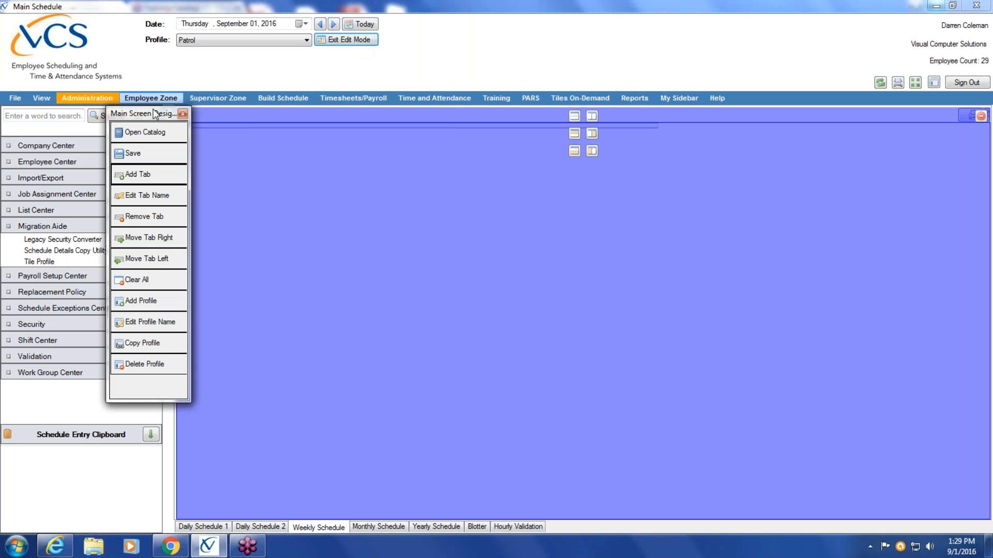
left_click_drag(157, 117, 106, 118)
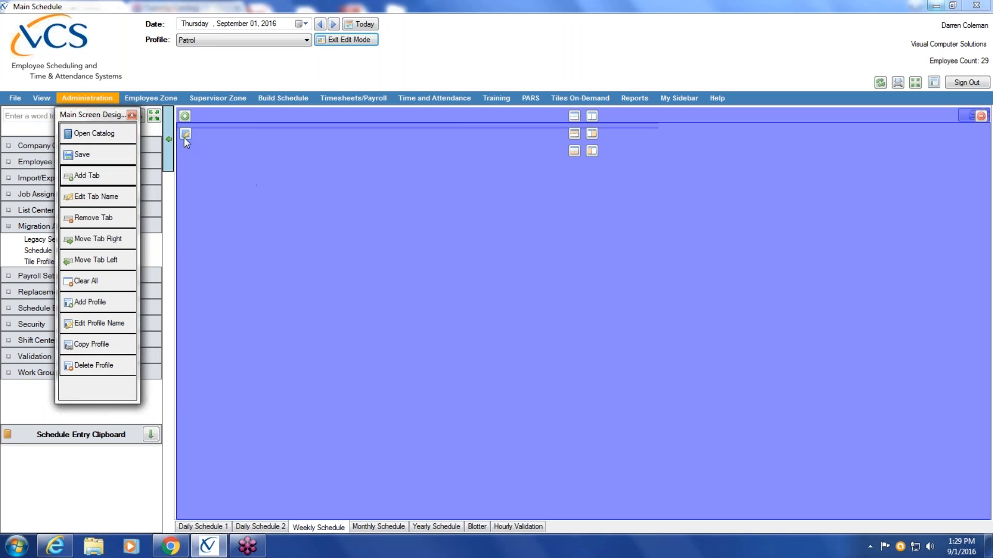
left_click(185, 117)
left_click(184, 117)
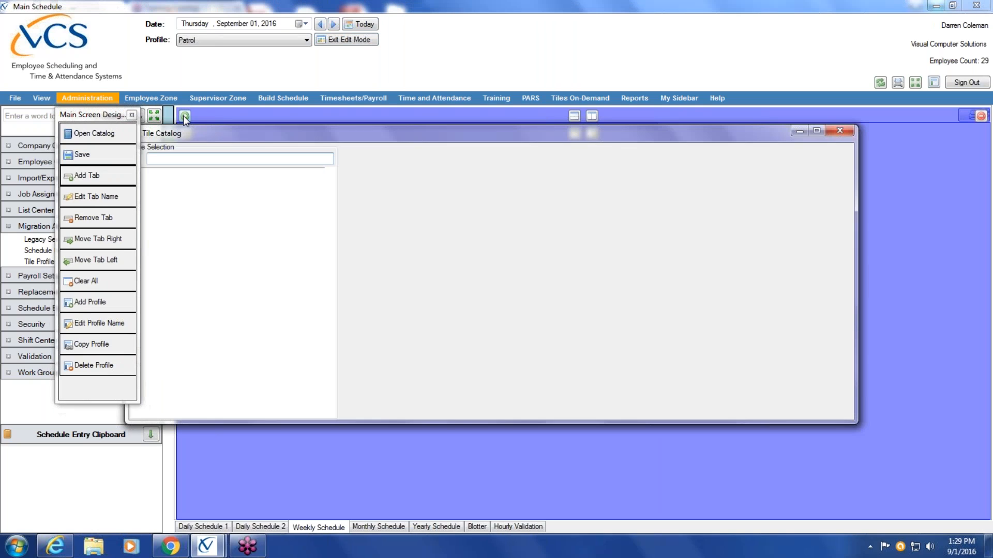
left_click_drag(103, 118, 30, 126)
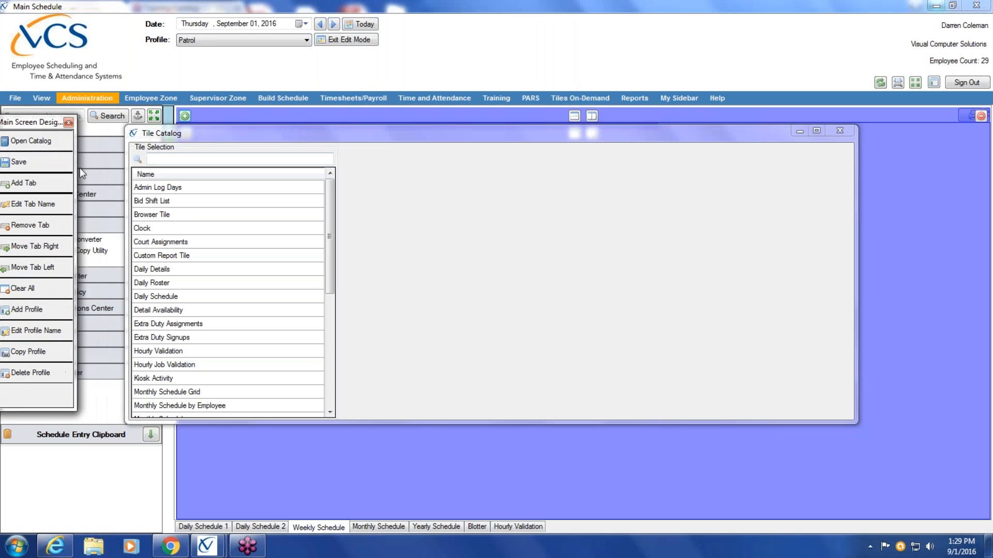
left_click_drag(331, 210, 334, 340)
left_click(173, 394)
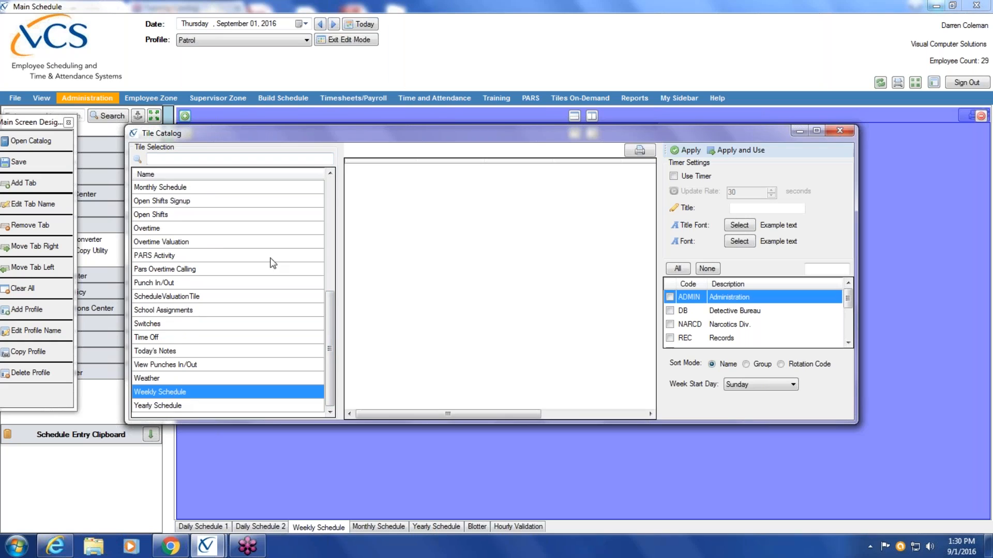
Configure the weekly tile with the timer on, all work groups, sorting by Group and a Monday week start, and apply it to the view
left_click(673, 176)
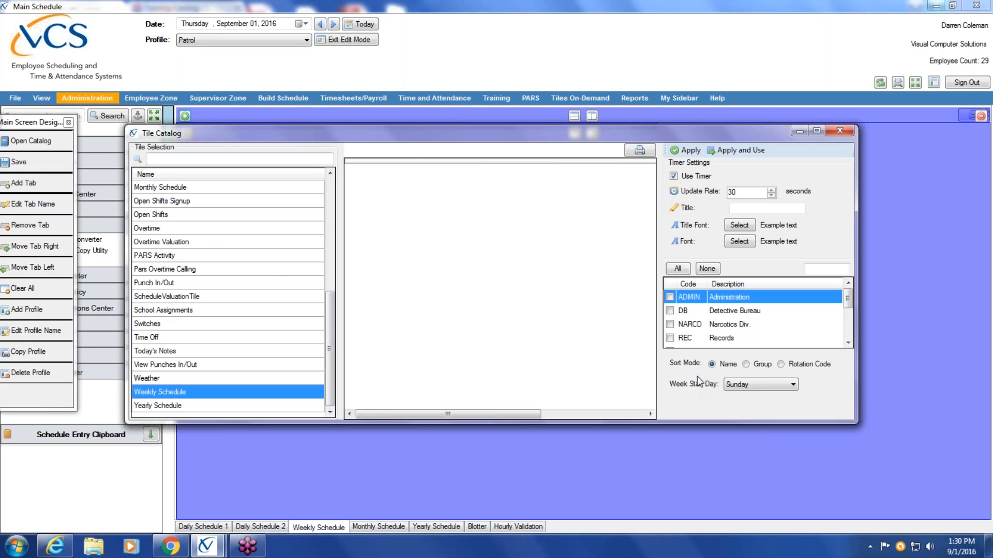
scroll(843, 335, "down", 3)
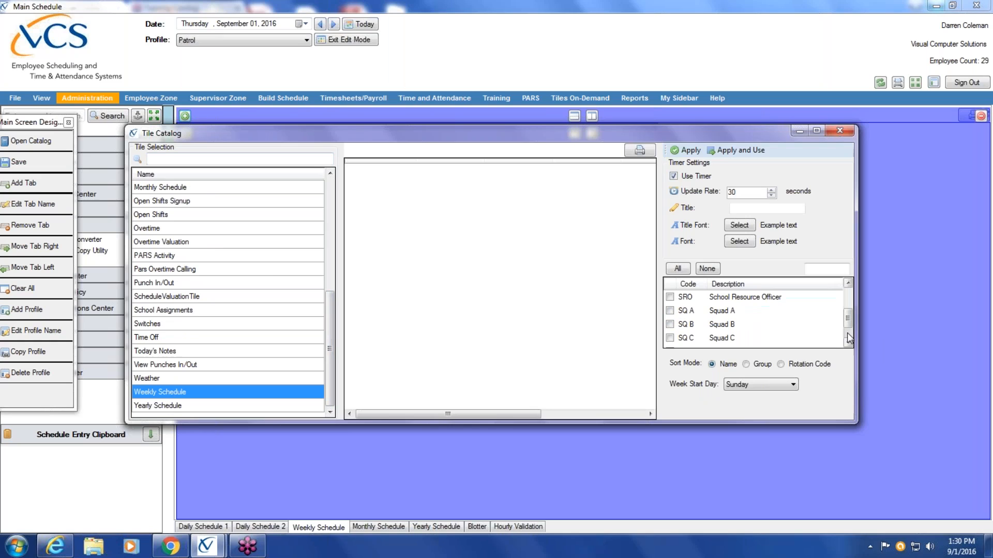
left_click(679, 269)
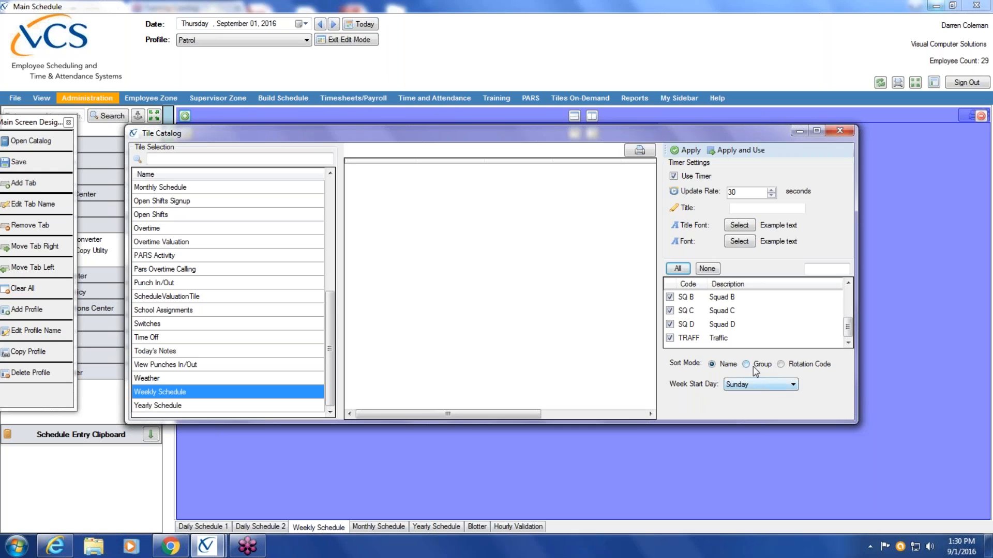
left_click(746, 364)
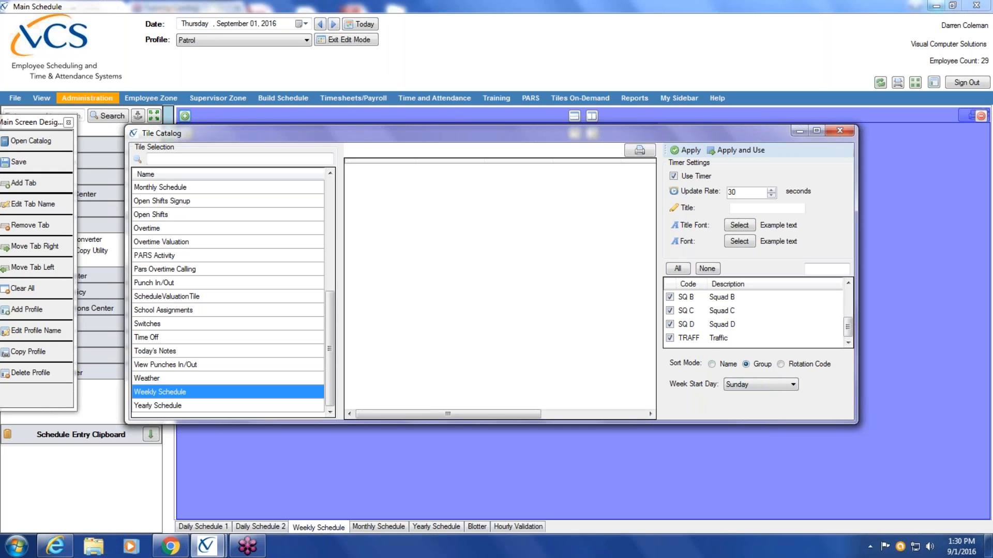
left_click(795, 384)
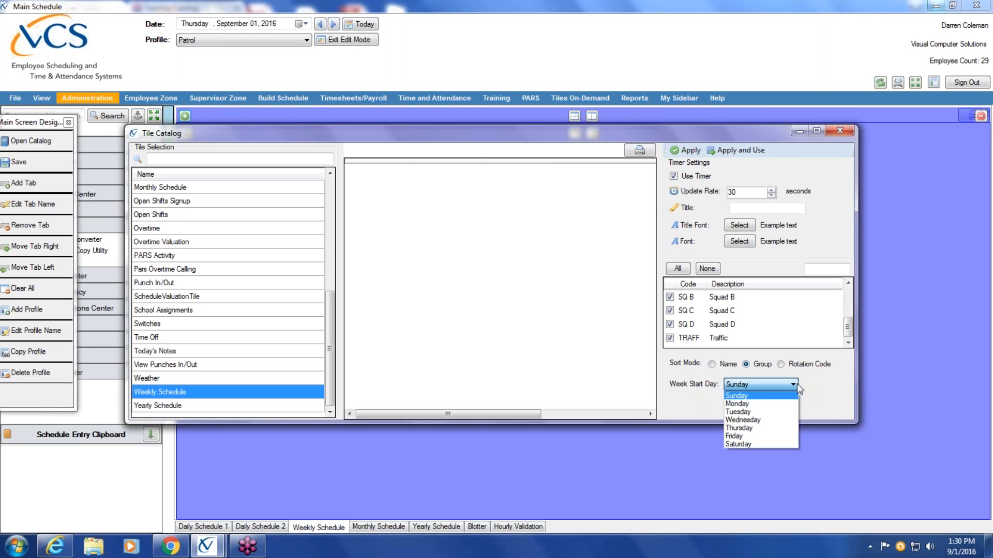
left_click(778, 404)
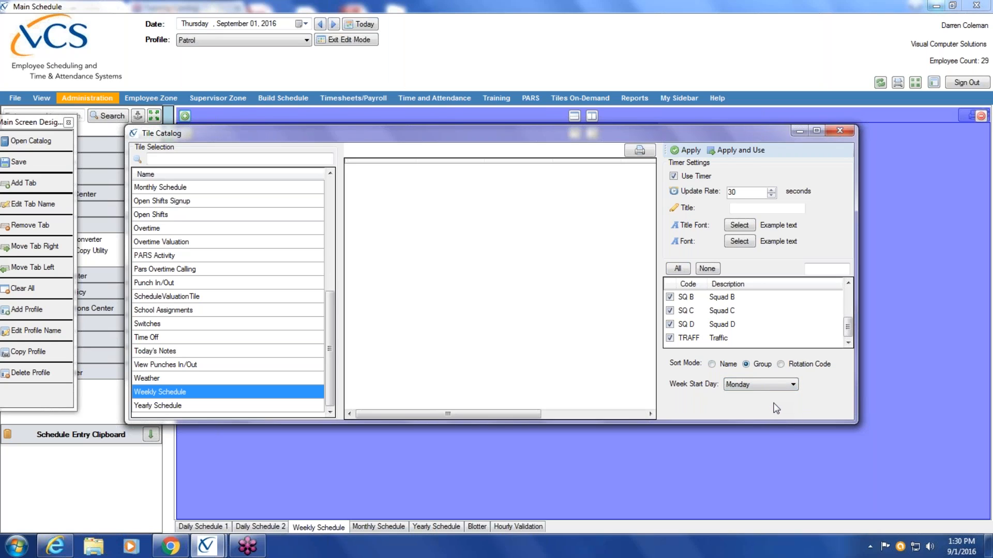
left_click(745, 149)
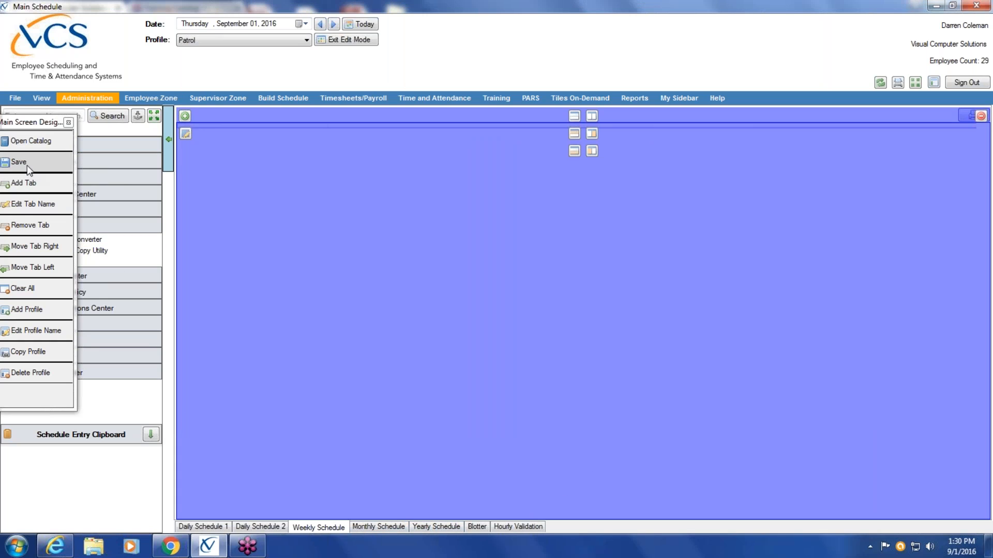
Save the dashboard design, exit edit mode and review the weekly schedule through to the Traffic group
left_click_drag(34, 123, 165, 107)
left_click(160, 148)
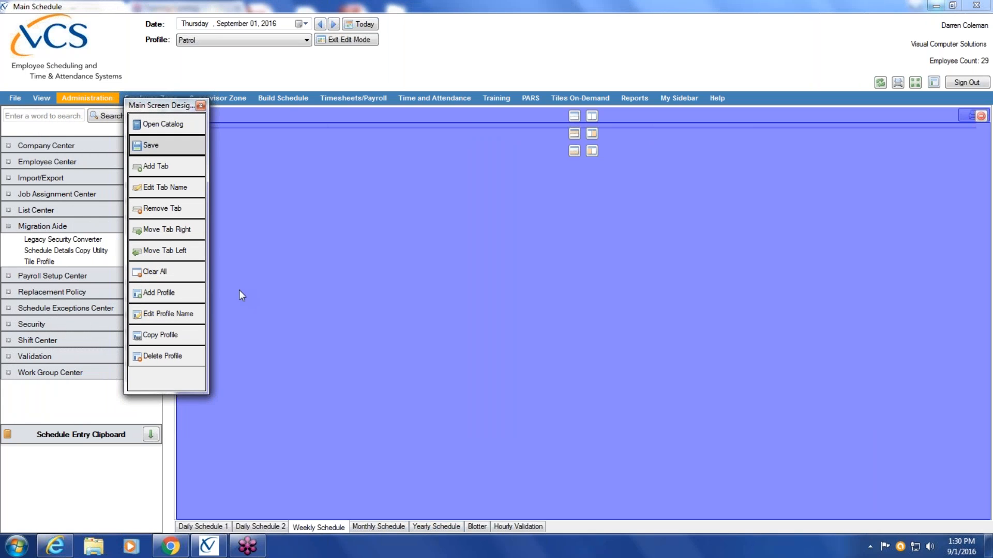
left_click(356, 44)
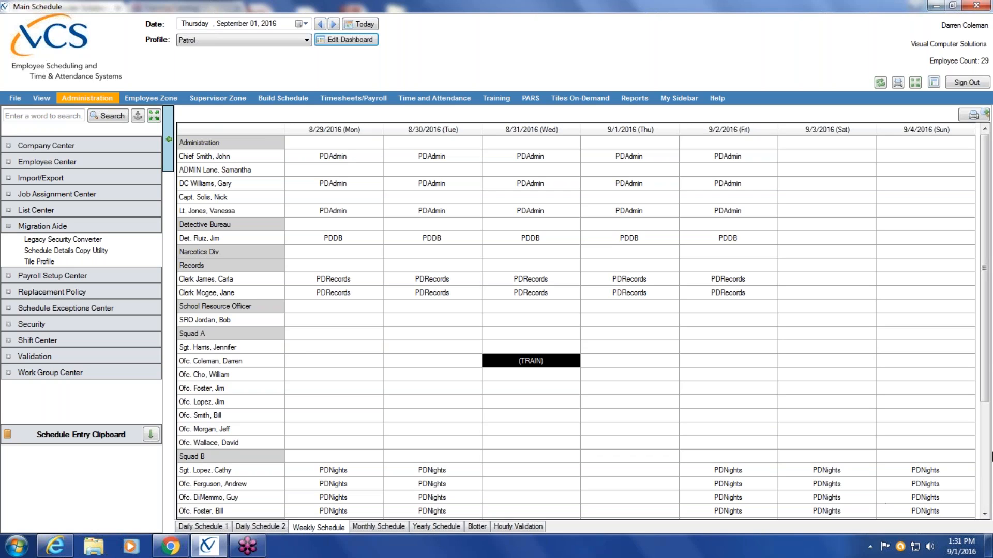
left_click_drag(985, 287, 991, 453)
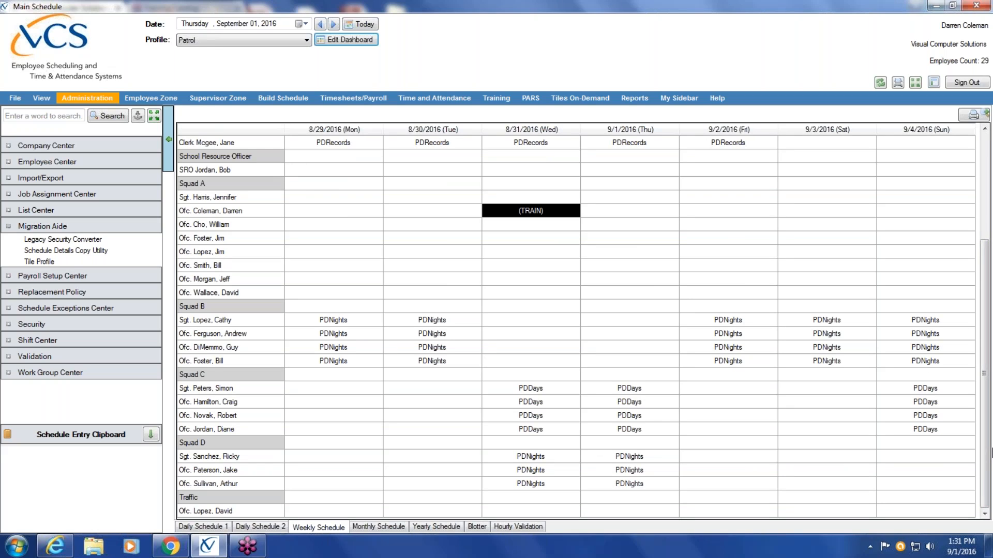
Edit the dashboard's Monthly Schedule view and choose the Monthly Schedule Grid tile from the Tile Catalog
left_click(386, 526)
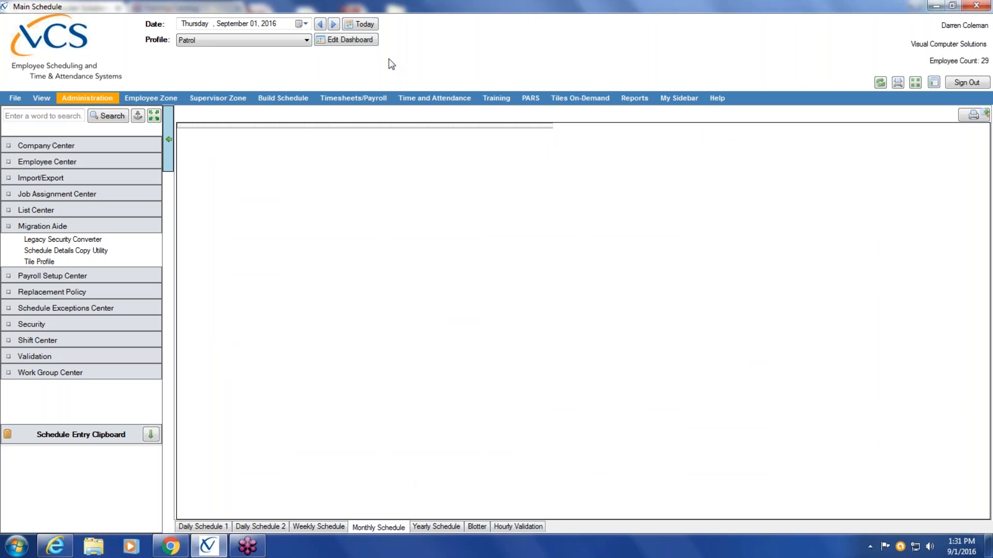
left_click(347, 40)
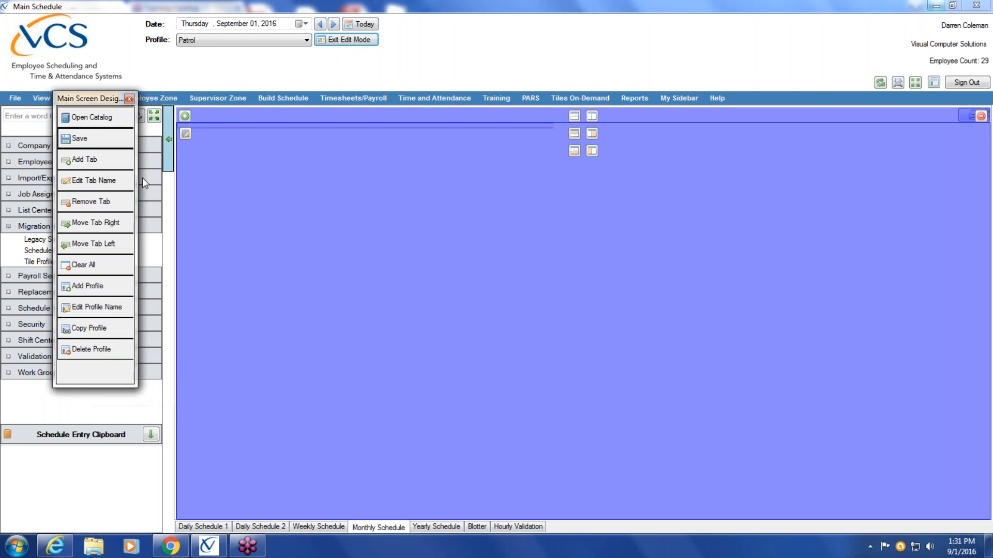
left_click(185, 116)
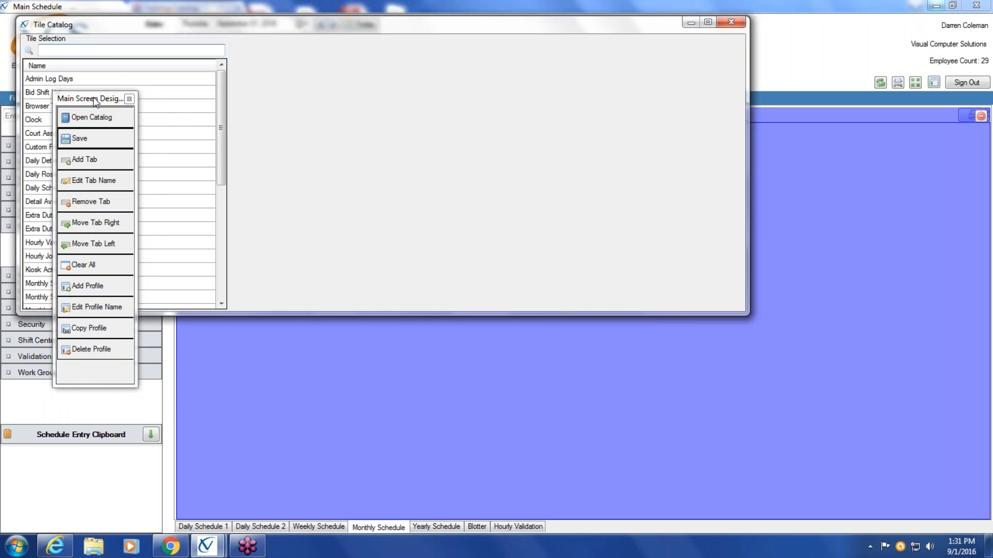
left_click_drag(52, 224, 31, 387)
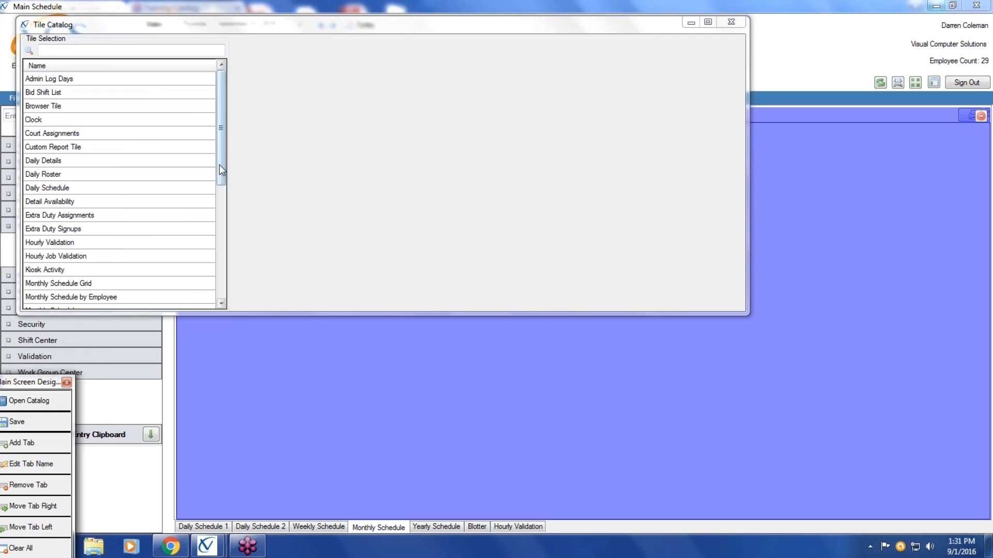
left_click_drag(222, 165, 220, 197)
left_click(54, 216)
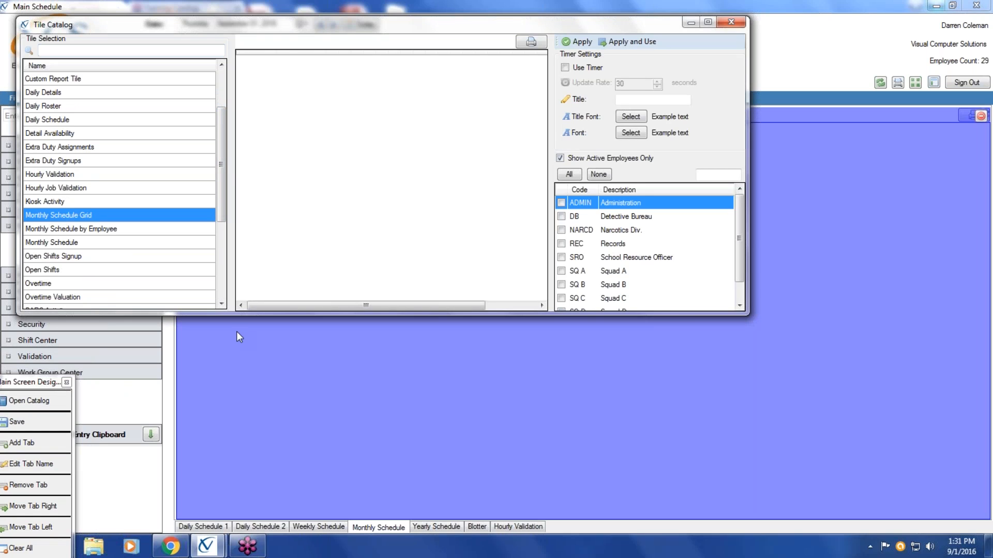
Turn on the monthly grid tile's timer, include all work groups and apply the tile to the Monthly Schedule view
left_click(565, 67)
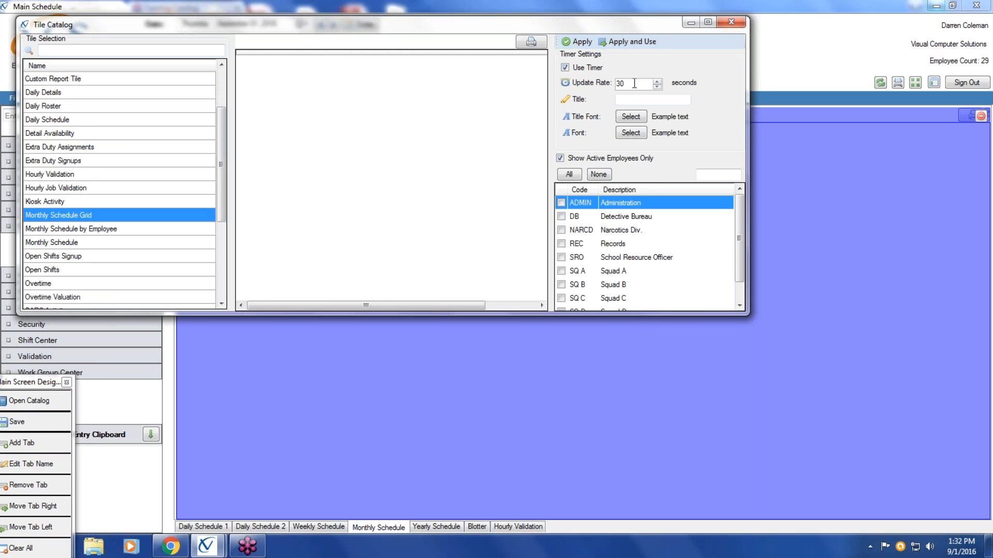
scroll(740, 275, "down", 1)
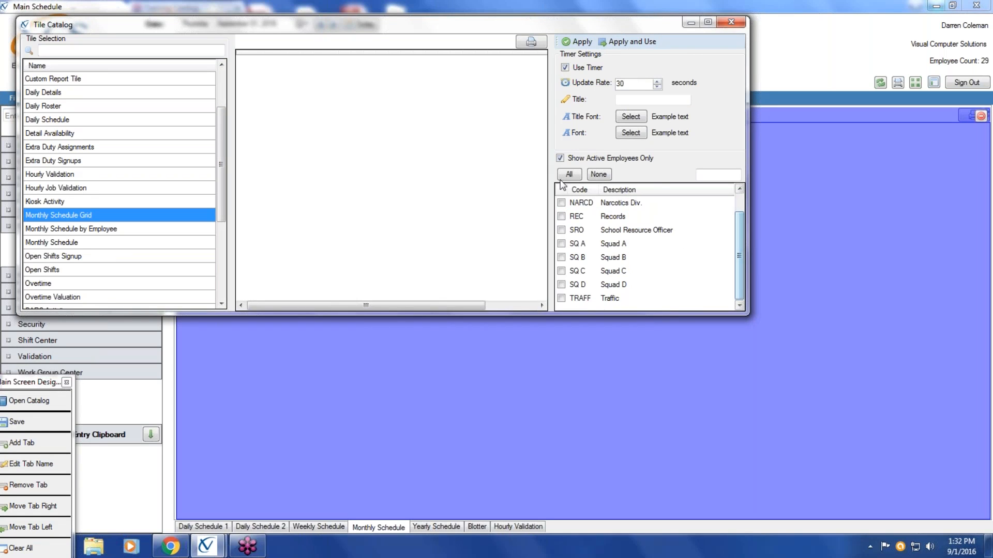
left_click(570, 175)
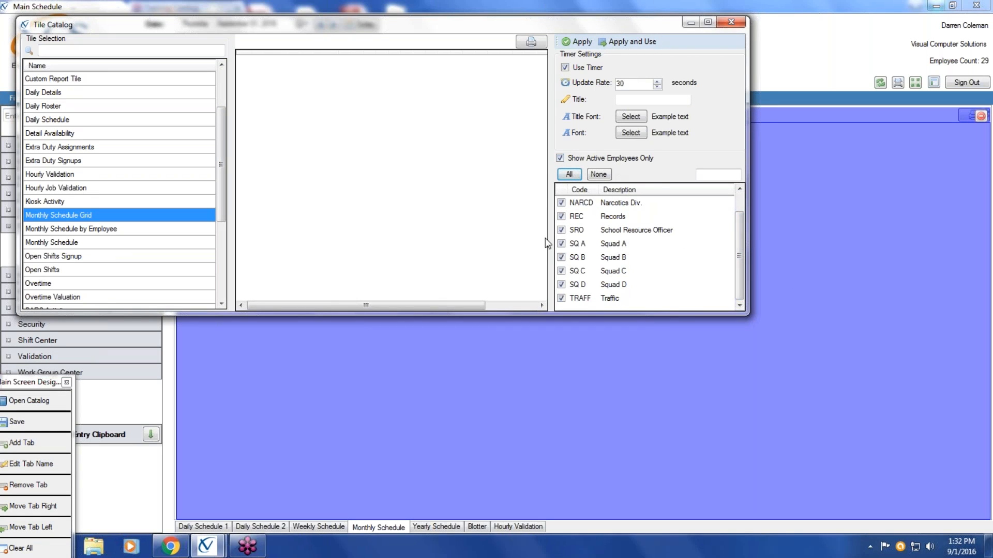
left_click(635, 41)
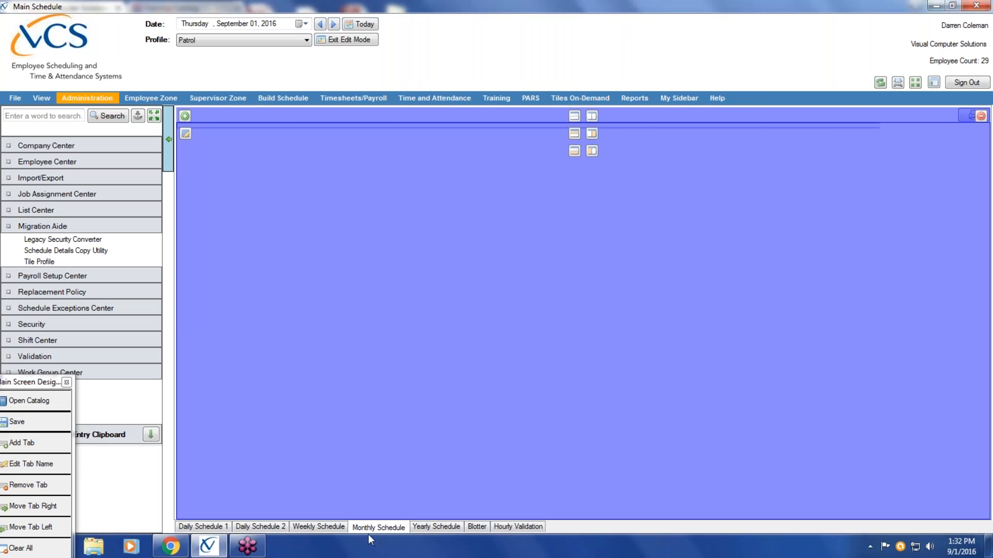
Check the Yearly Schedule view, and set the Blotter tile to include all work groups and apply it
left_click(443, 528)
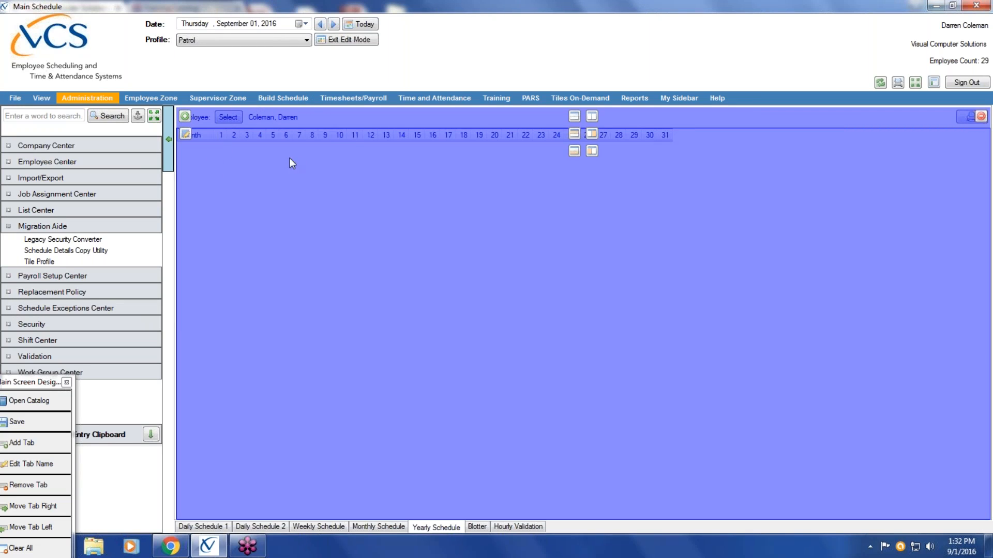
left_click(477, 528)
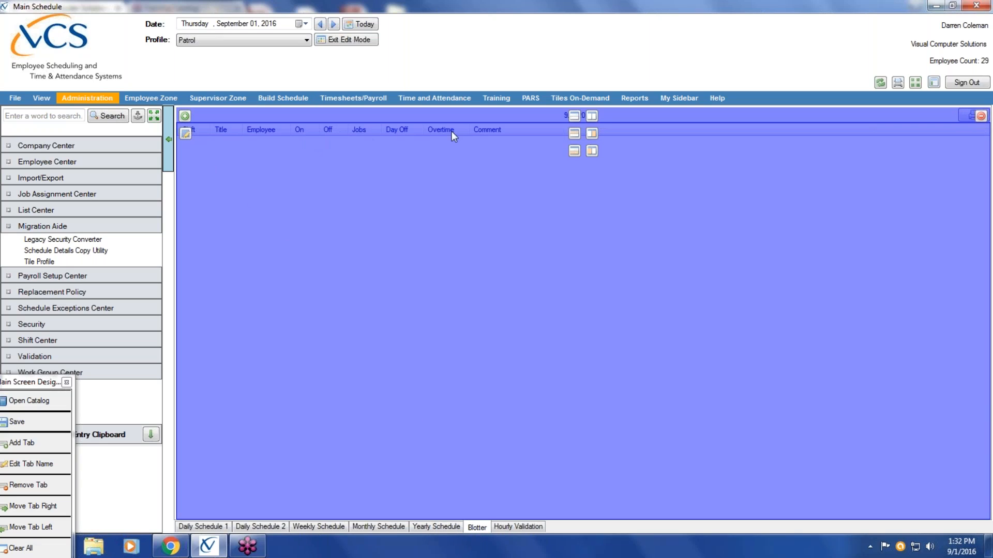
left_click(186, 136)
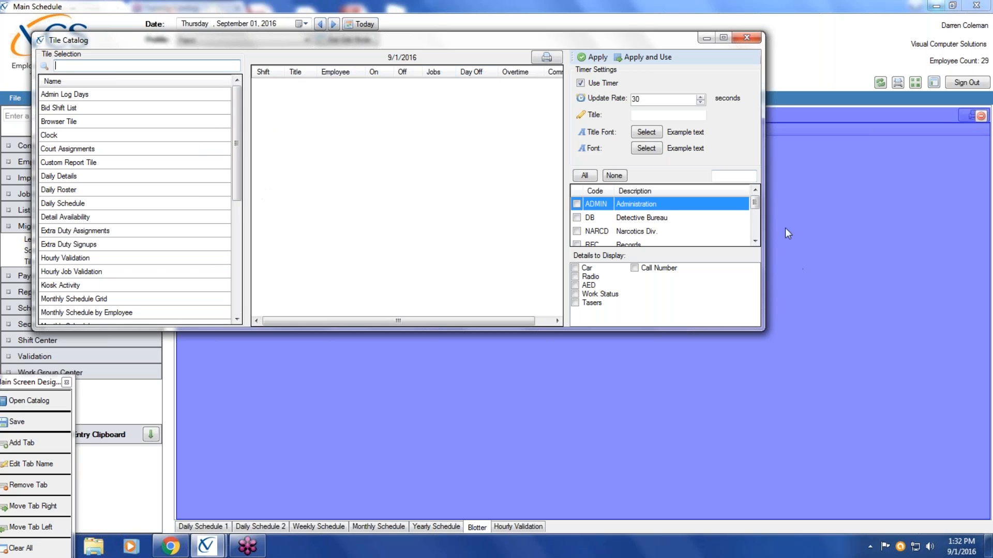
left_click(585, 175)
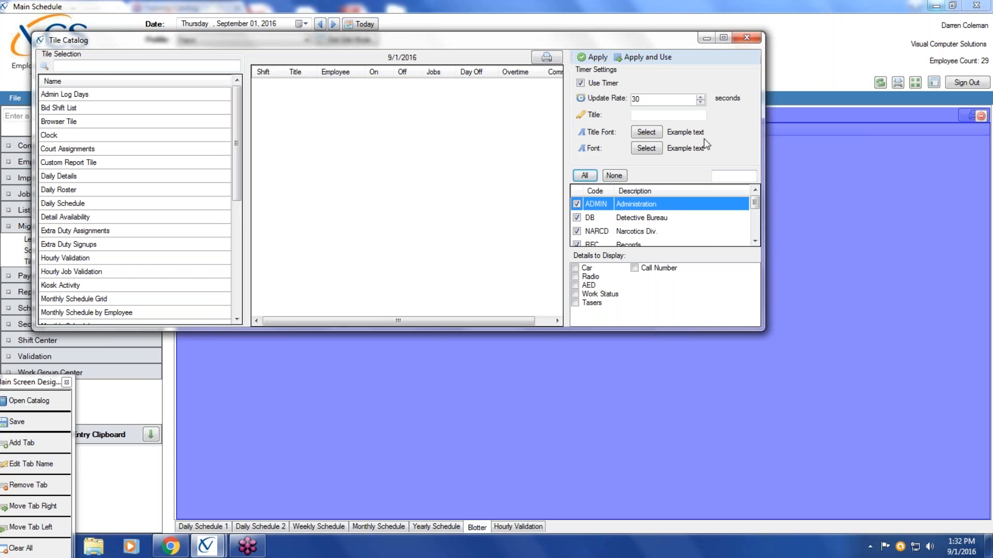
left_click(643, 60)
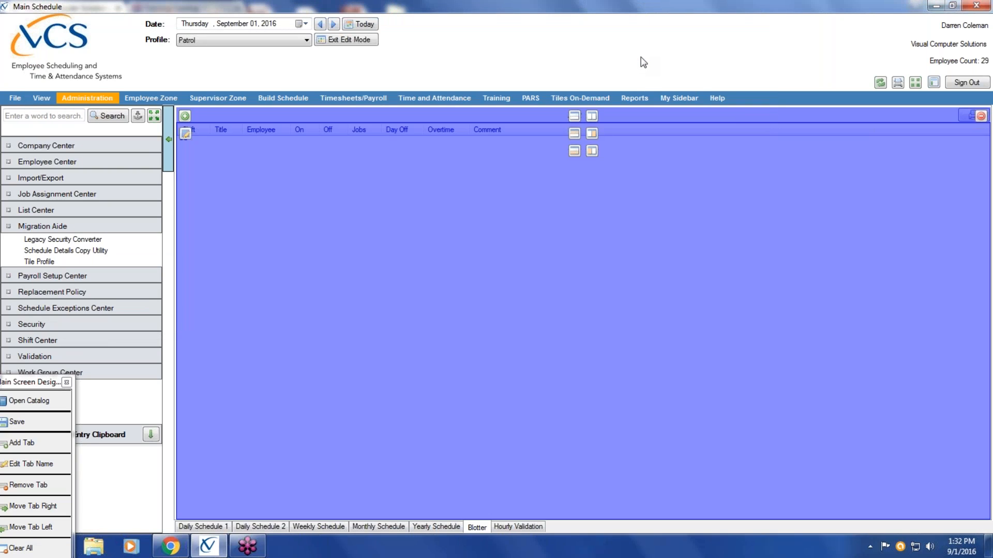
Examine the Hourly Validation tile's settings in the Tile Catalog and close the catalog without applying anything
left_click_drag(34, 384, 107, 161)
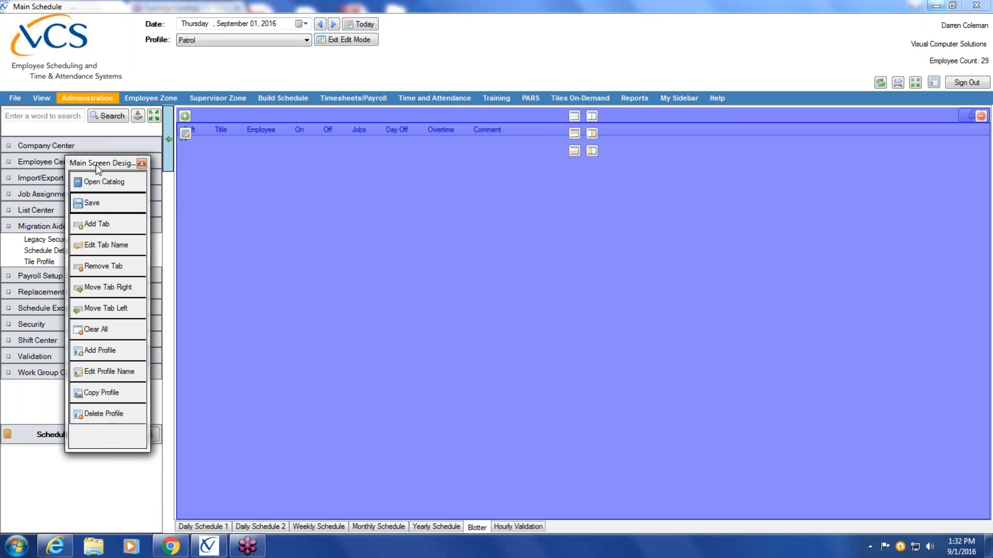
left_click_drag(95, 164, 63, 163)
left_click(529, 527)
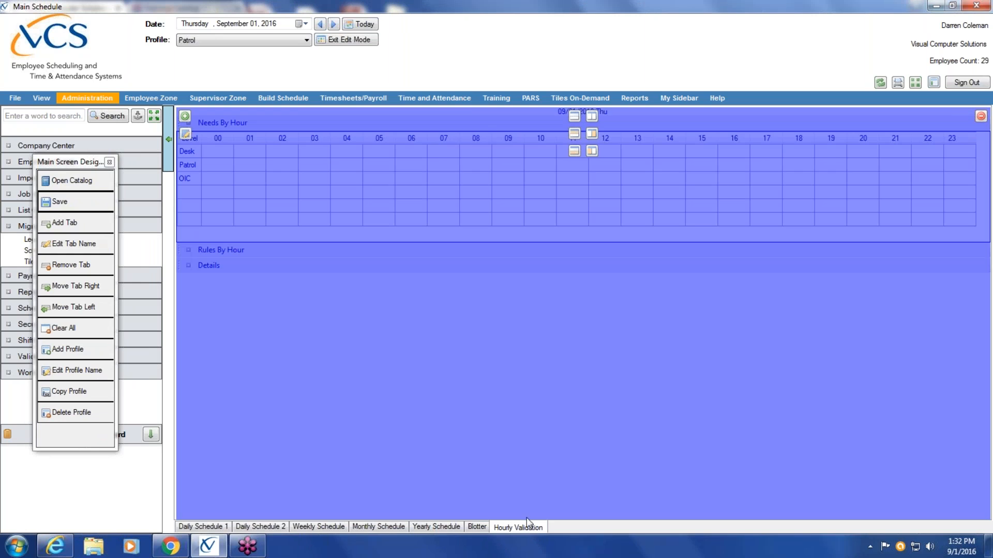
left_click(101, 182)
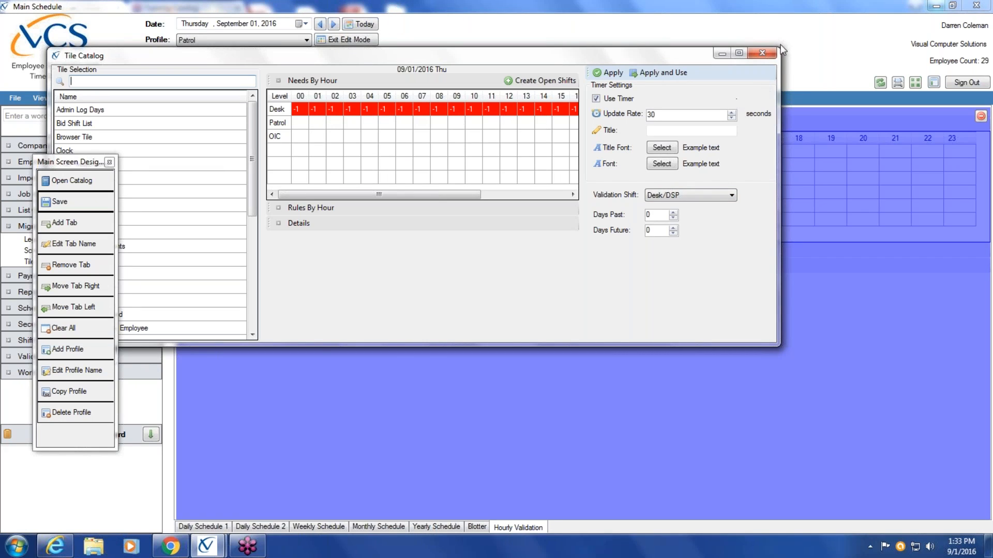
left_click(761, 53)
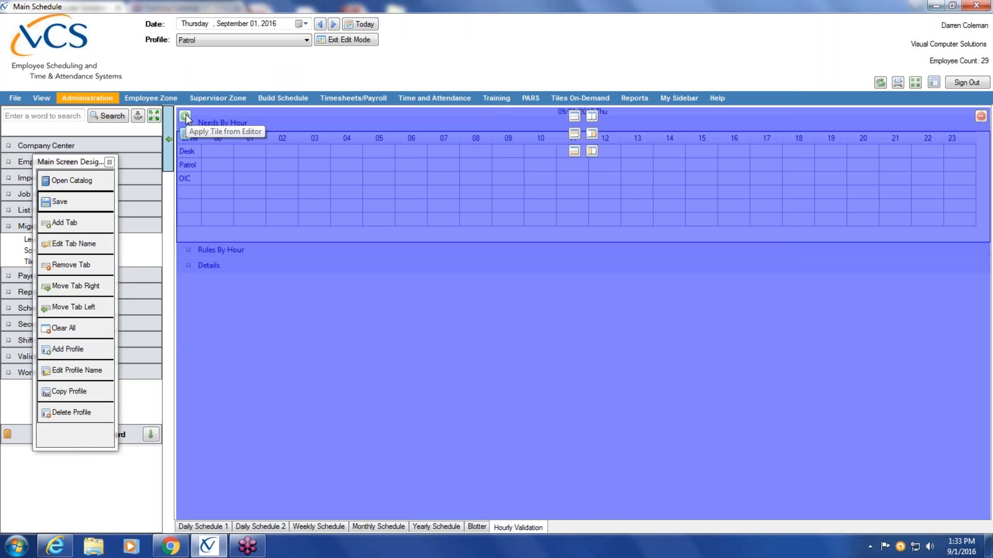
Edit the existing Hourly Validation tile, keep Desk/DSP as its validation shift and apply it to the view
left_click(185, 133)
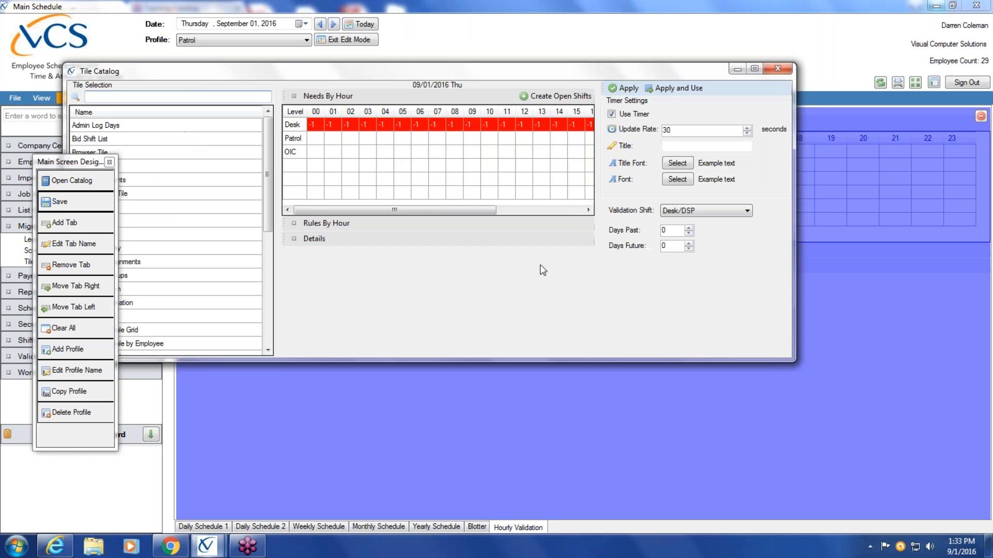
left_click(747, 212)
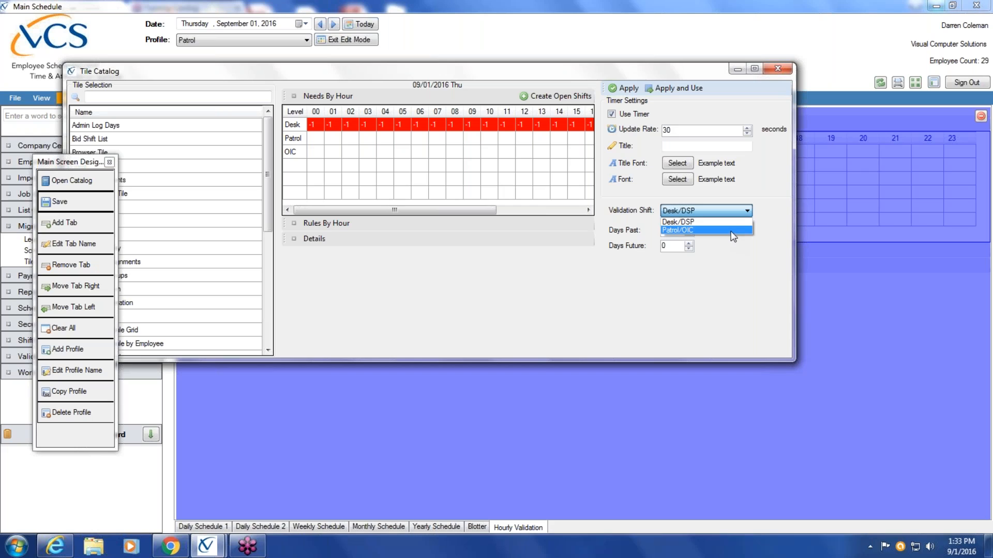
left_click(729, 230)
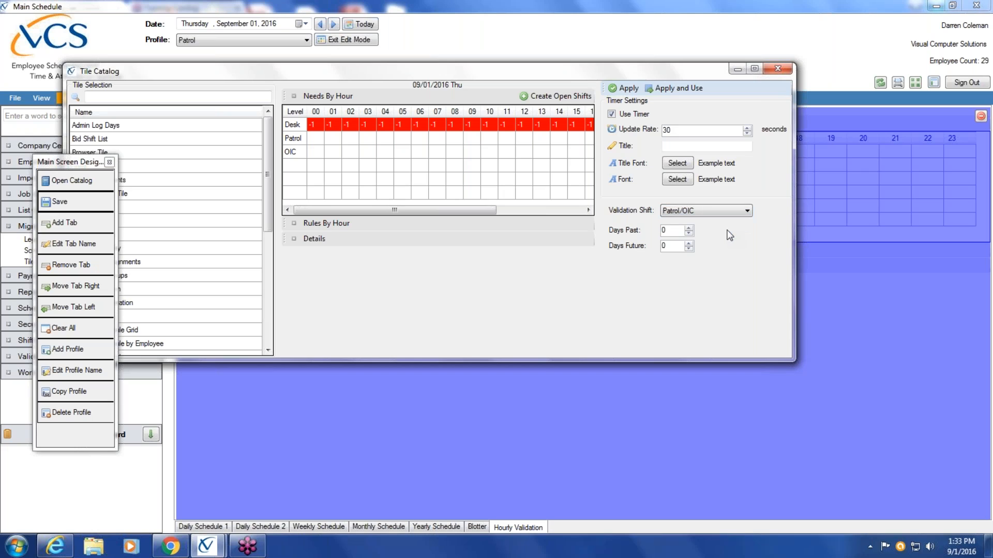
left_click(747, 212)
left_click(739, 218)
left_click(681, 89)
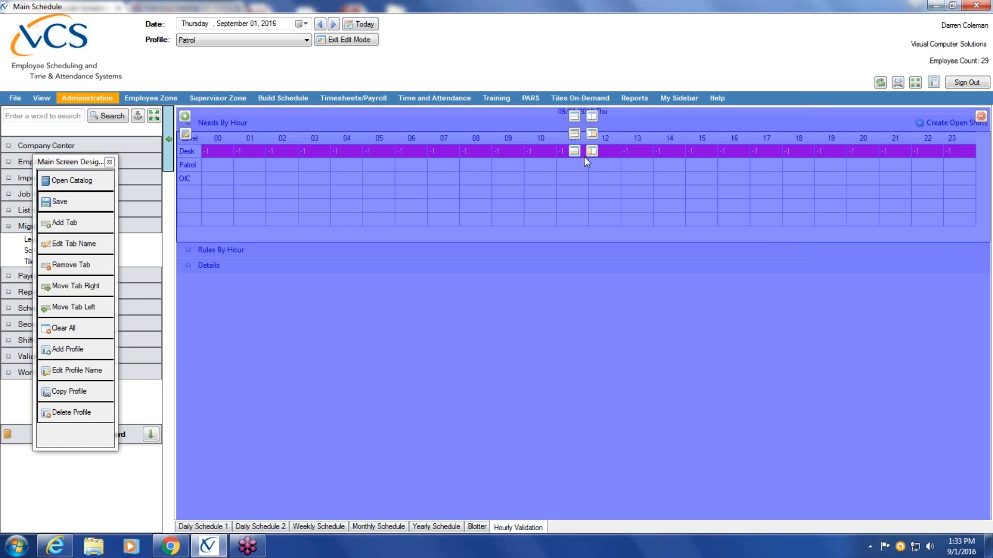
Add a second tile area below the Desk/DSP tile and apply an Hourly Validation tile with validation shift Patrol/OIC there
left_click(575, 136)
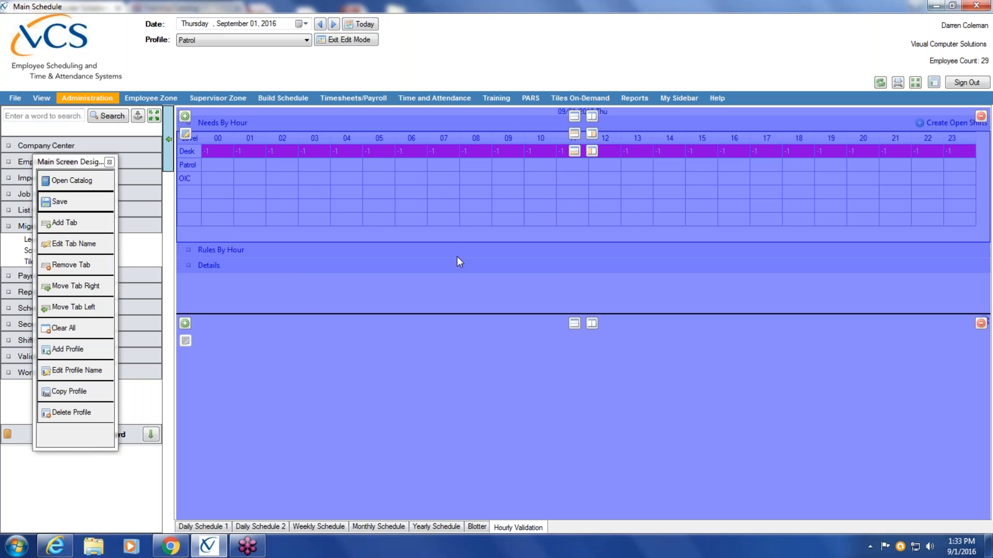
left_click(185, 326)
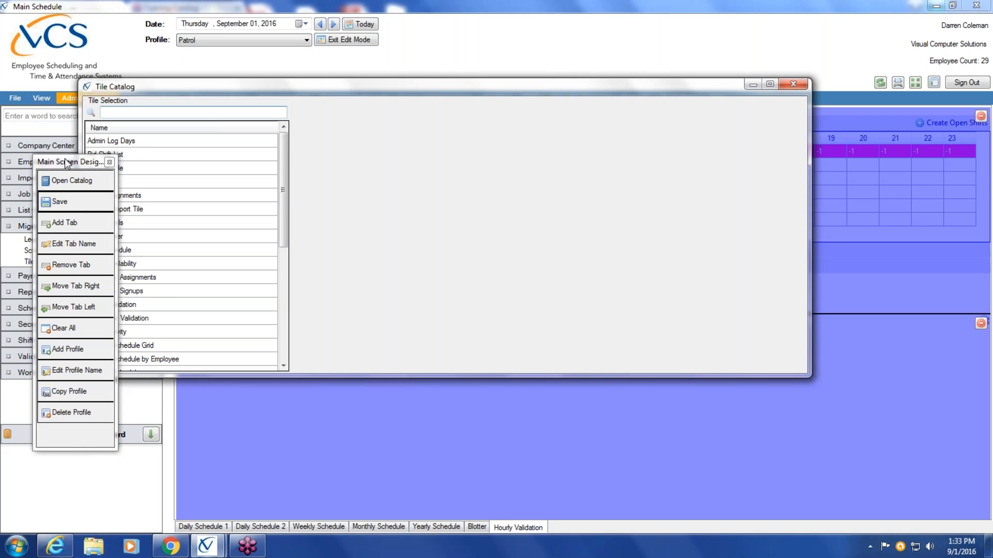
left_click_drag(69, 162, 16, 184)
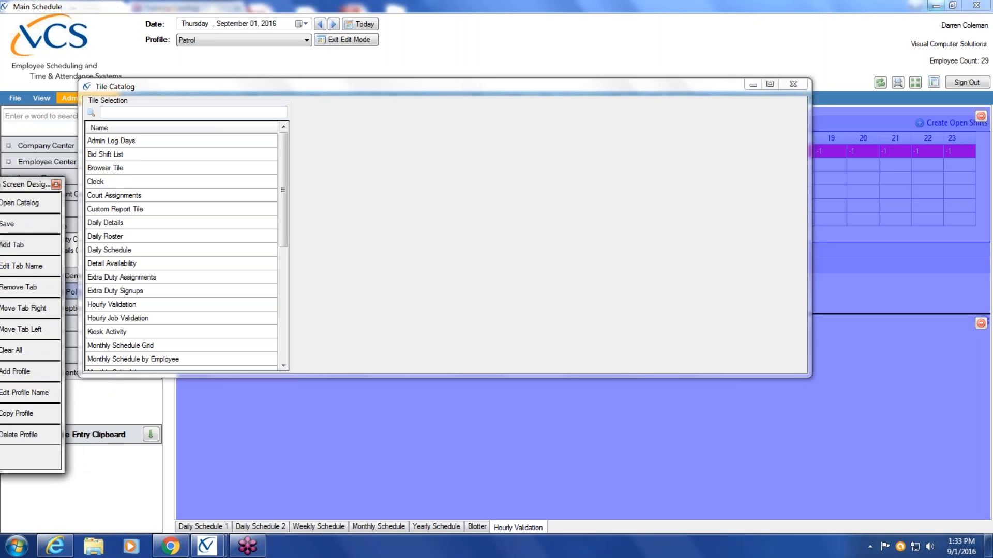
left_click(114, 305)
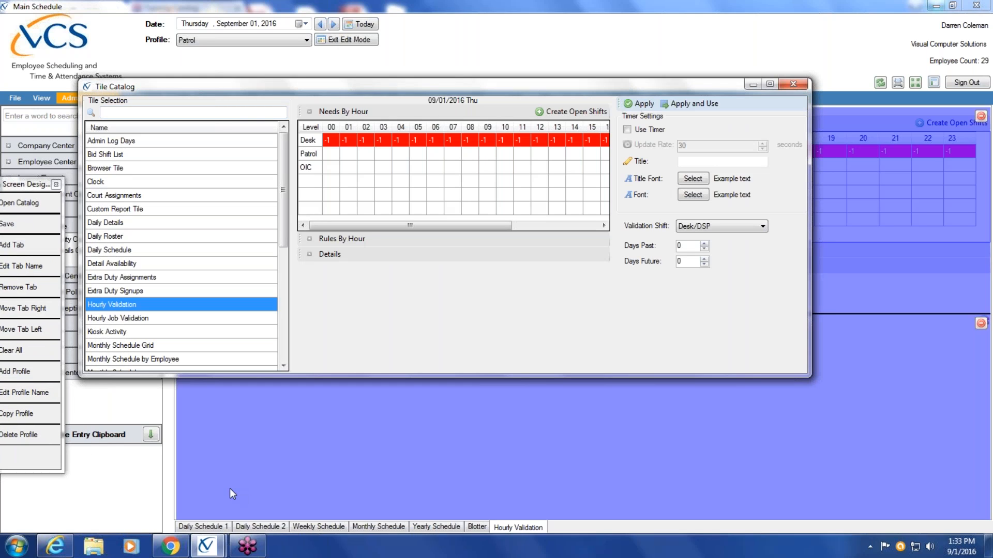
left_click(763, 228)
left_click(744, 245)
left_click(689, 103)
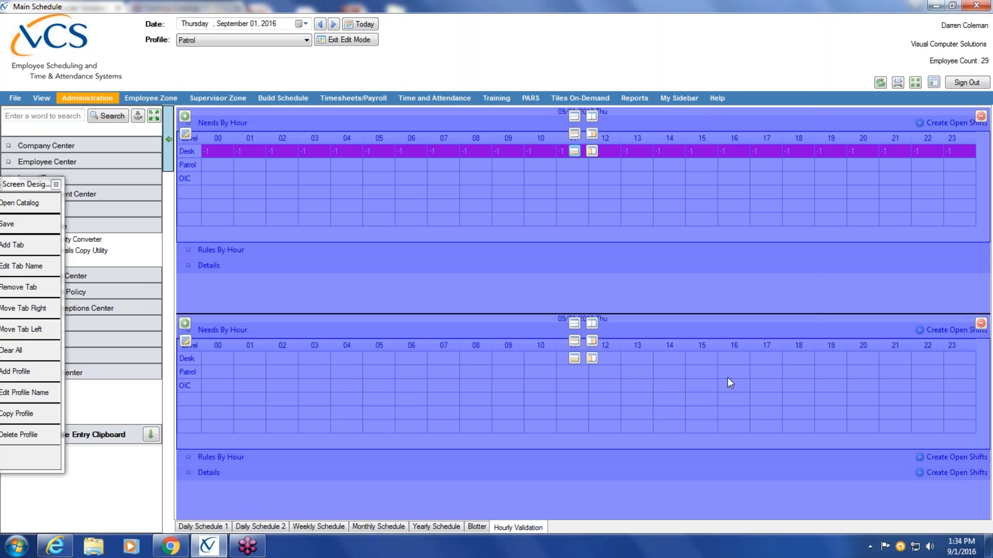
Save the Patrol dashboard layout, leave edit mode and return to the Daily Schedule 1 view
left_click_drag(36, 188, 119, 158)
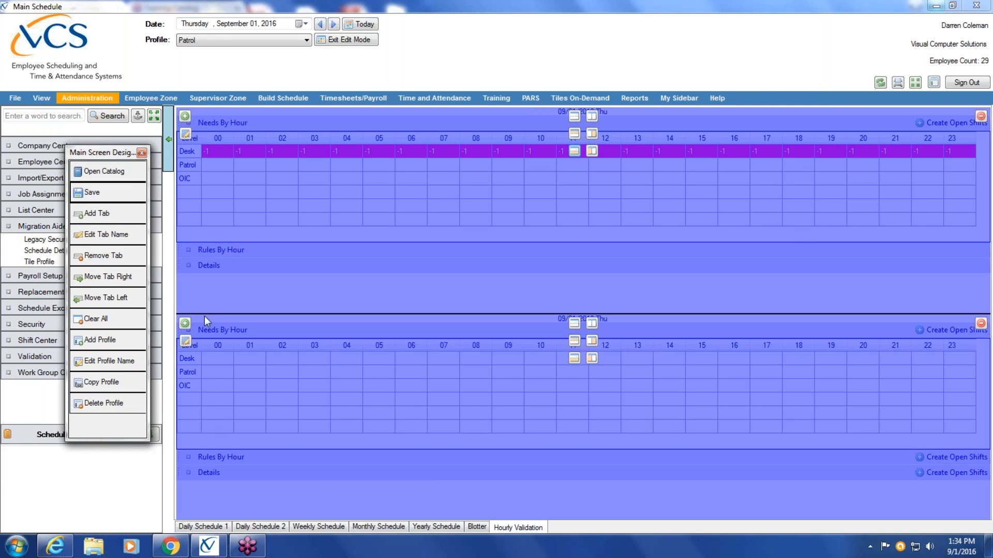
left_click(121, 190)
left_click(350, 39)
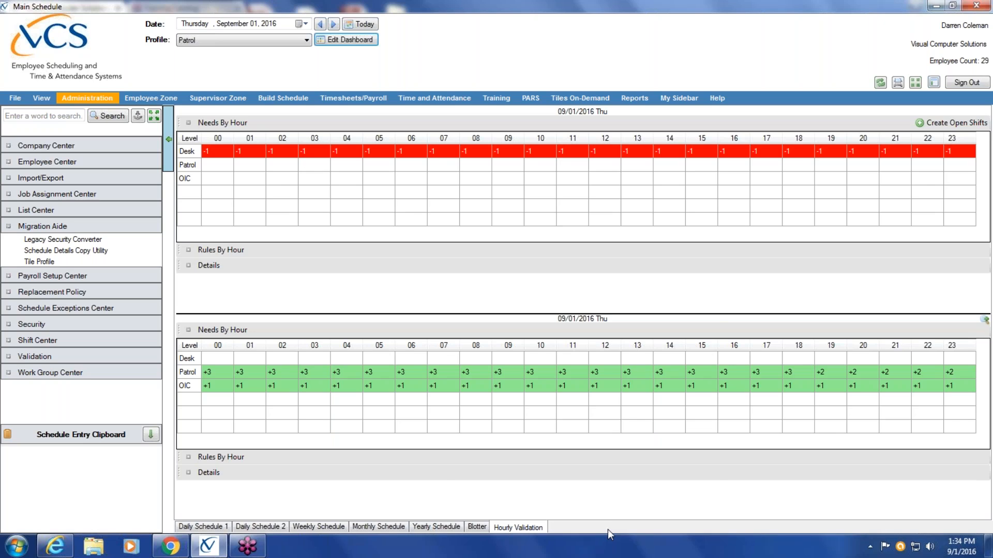
left_click(207, 527)
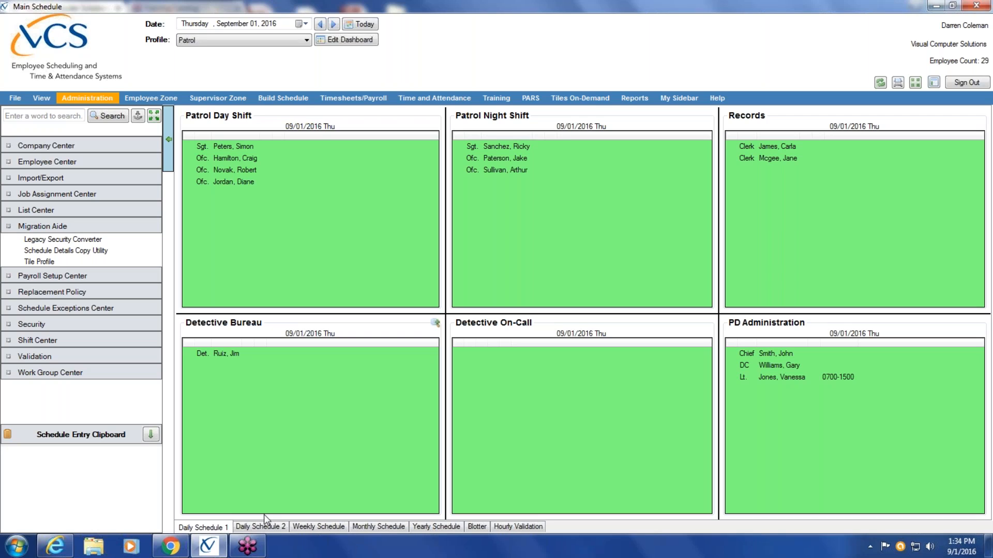
Collapse the Migration Aide section and open the Employee List window under Replacement Policy
left_click(40, 226)
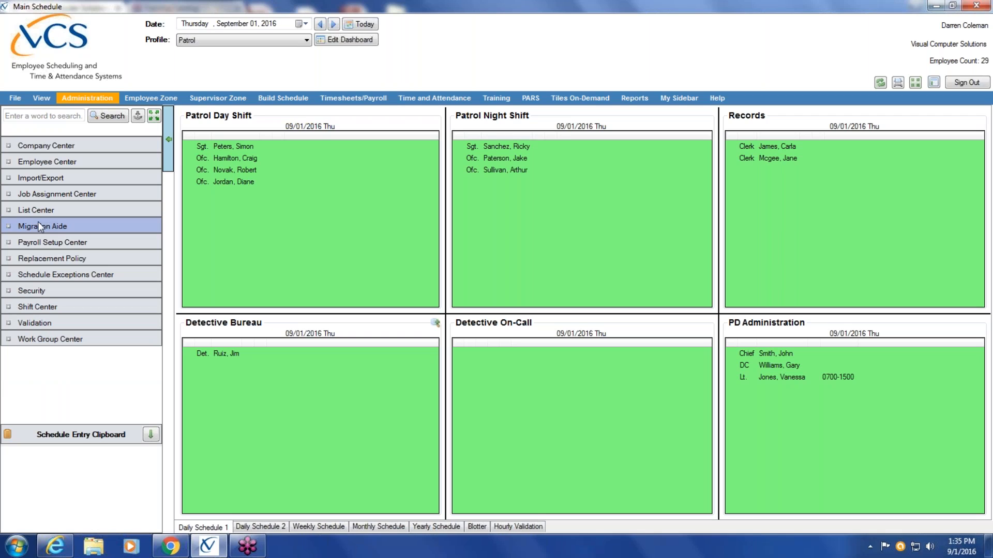
left_click(51, 258)
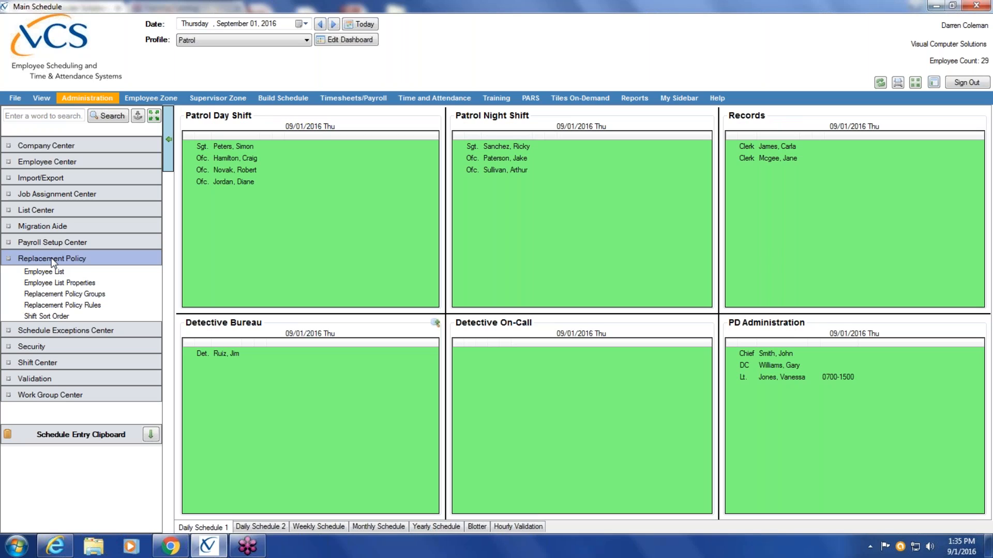
left_click(53, 273)
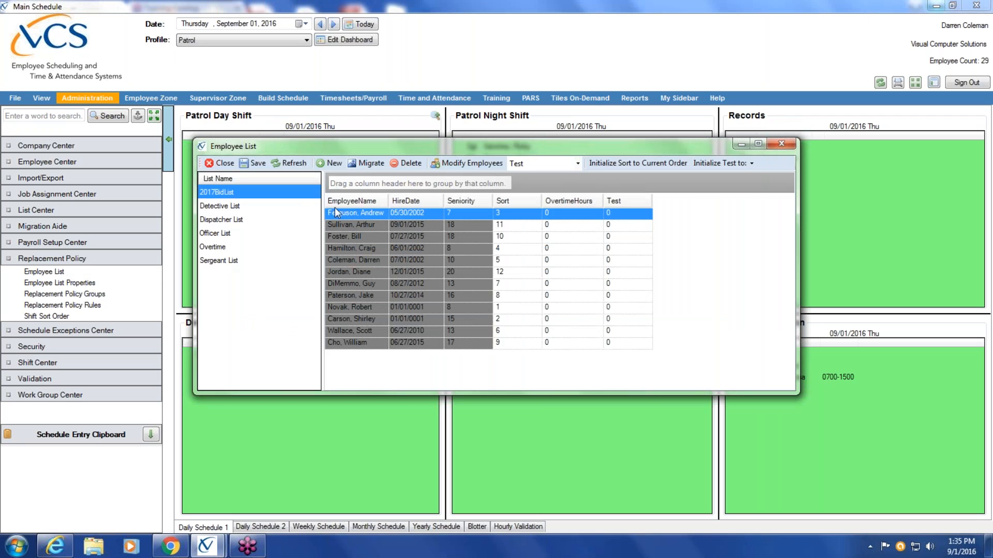
Try to import the legacy Extra Duty employee list under the name Extra Duty
left_click(375, 164)
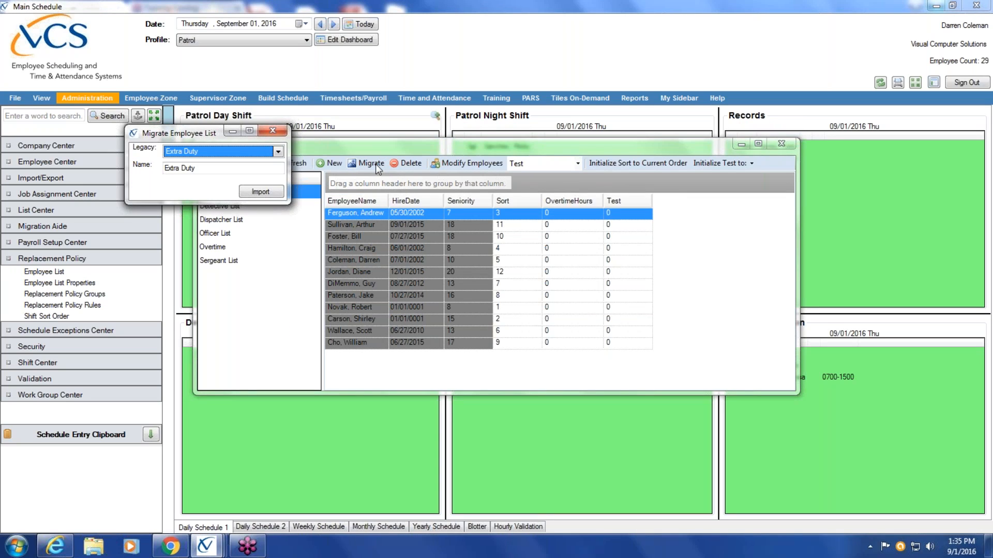
left_click(278, 151)
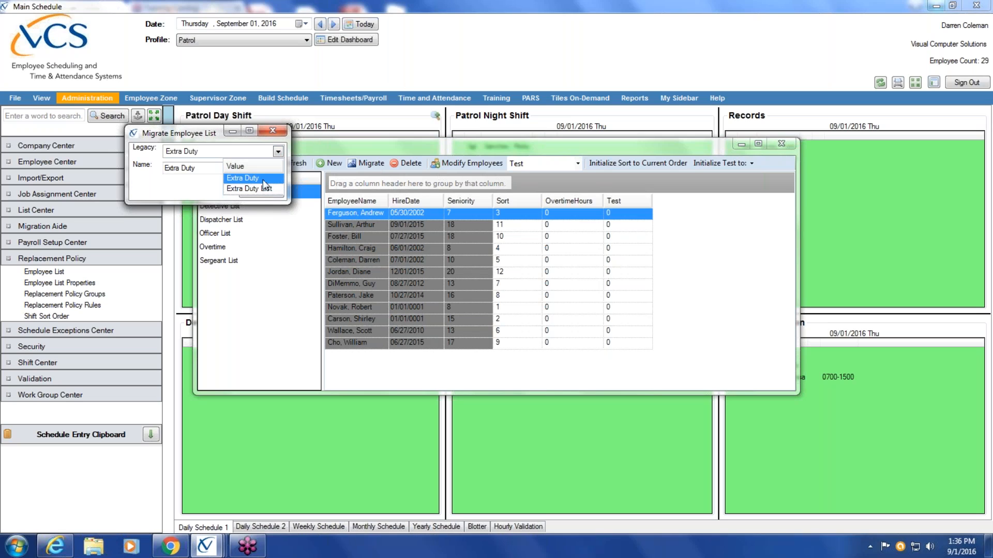
left_click(255, 189)
left_click(278, 152)
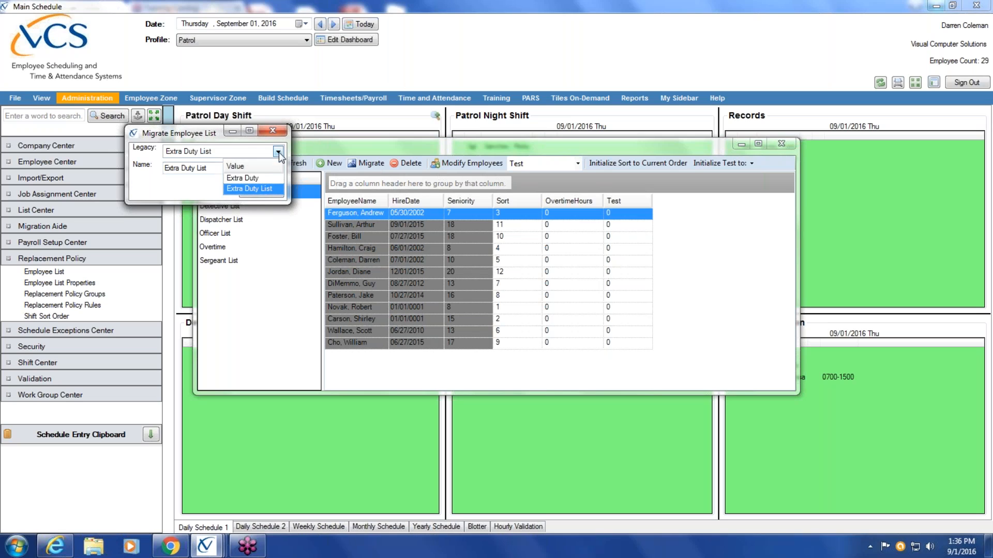
left_click(258, 179)
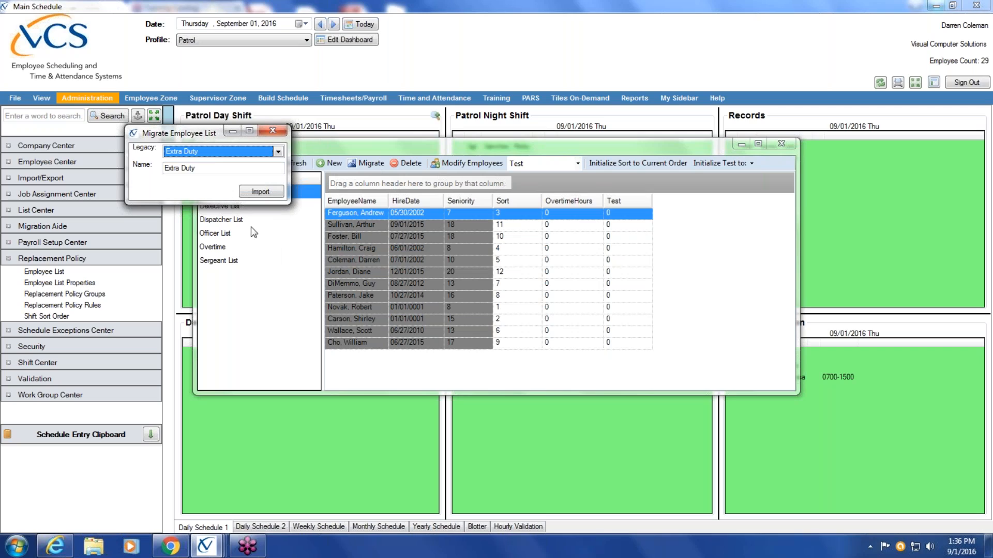
key("Tab")
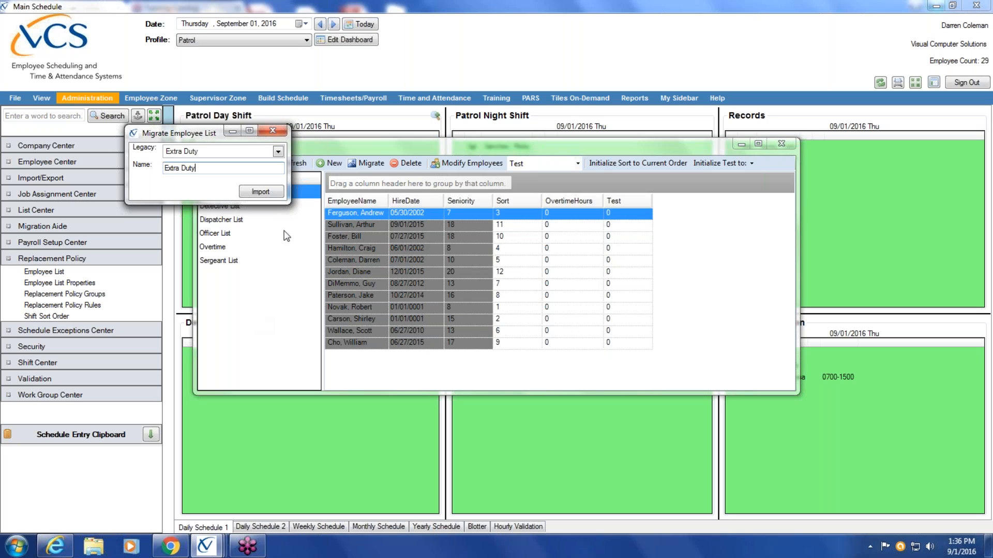
left_click(276, 195)
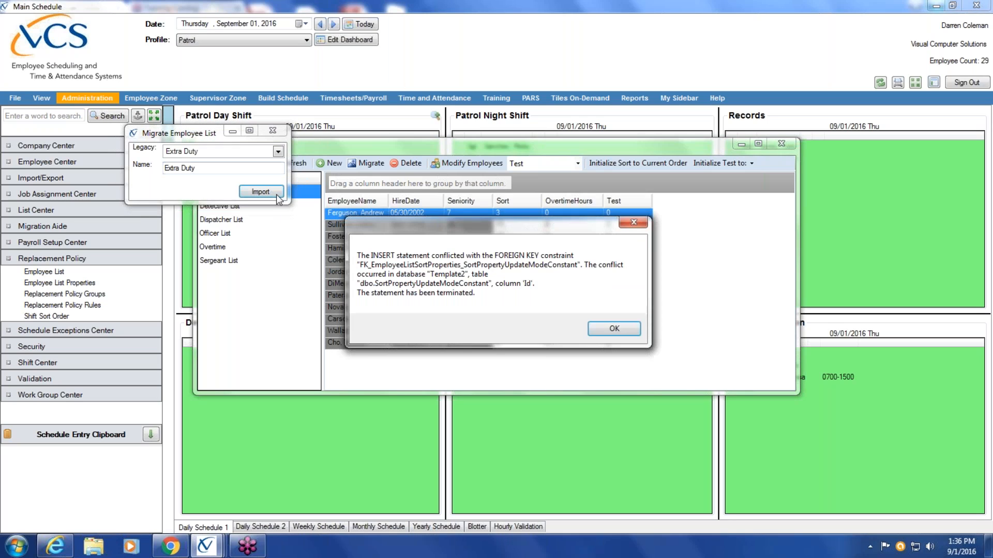
left_click(634, 336)
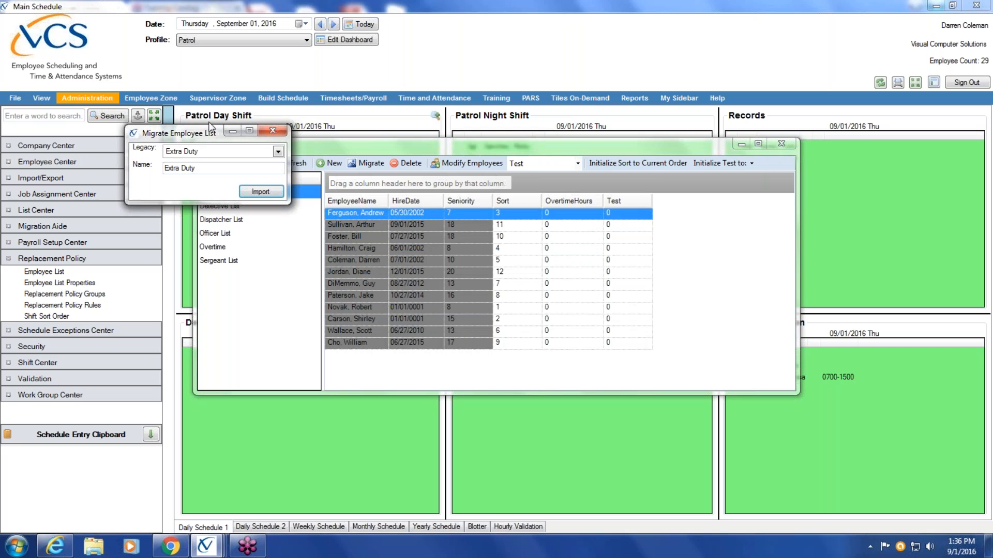
left_click(276, 130)
Display the Sergeant List, try to import the legacy Extra Duty List, and close the Employee List window
left_click(217, 261)
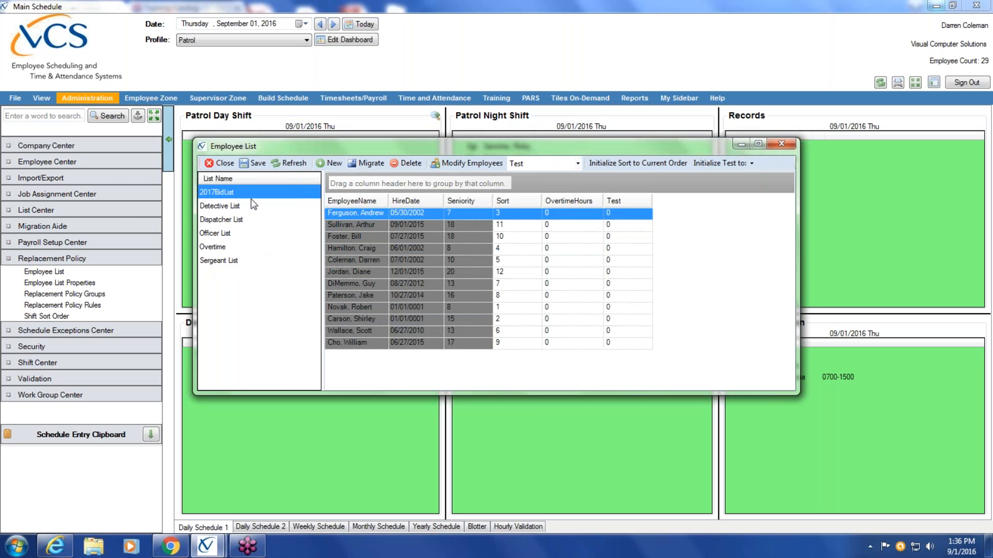
left_click(578, 163)
left_click(518, 175)
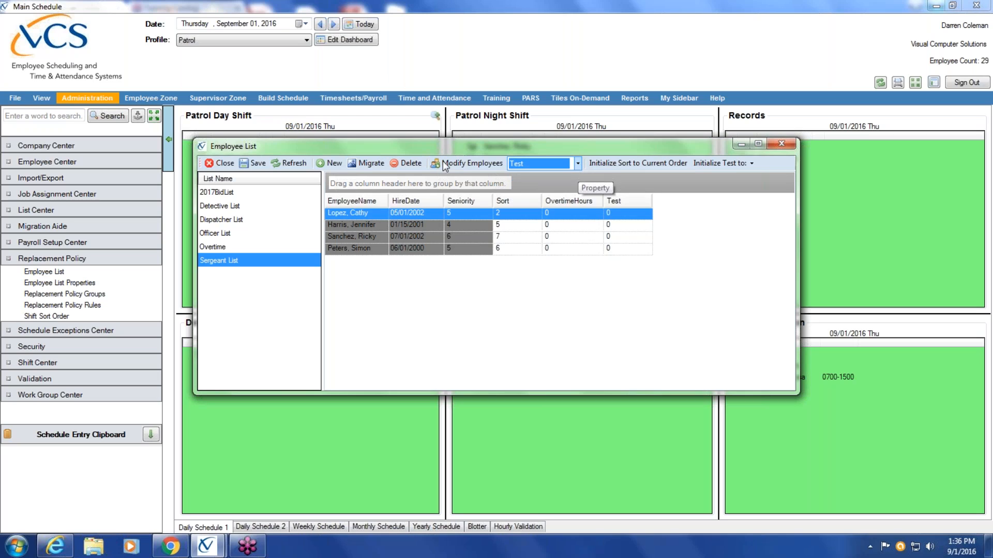
left_click(369, 162)
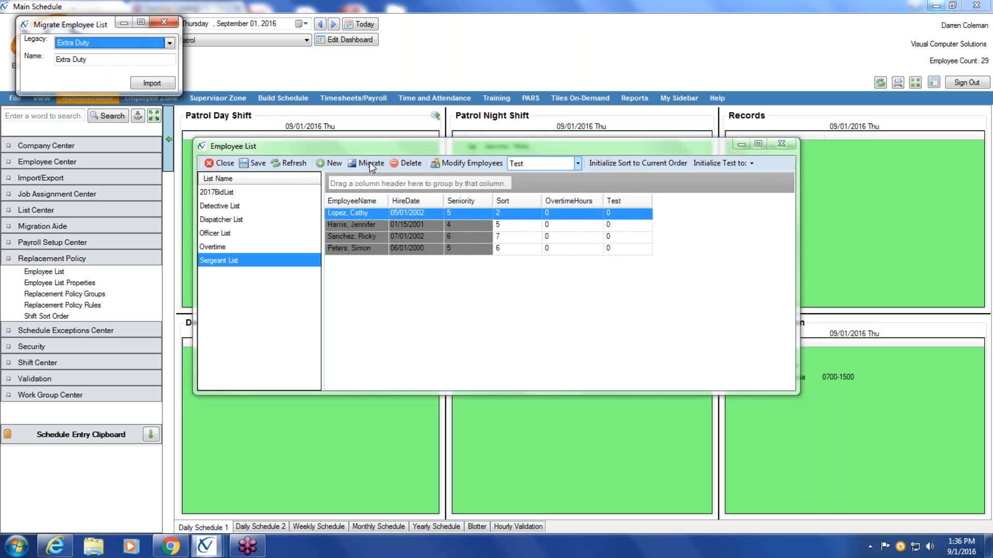
left_click(169, 43)
left_click(149, 81)
left_click(152, 83)
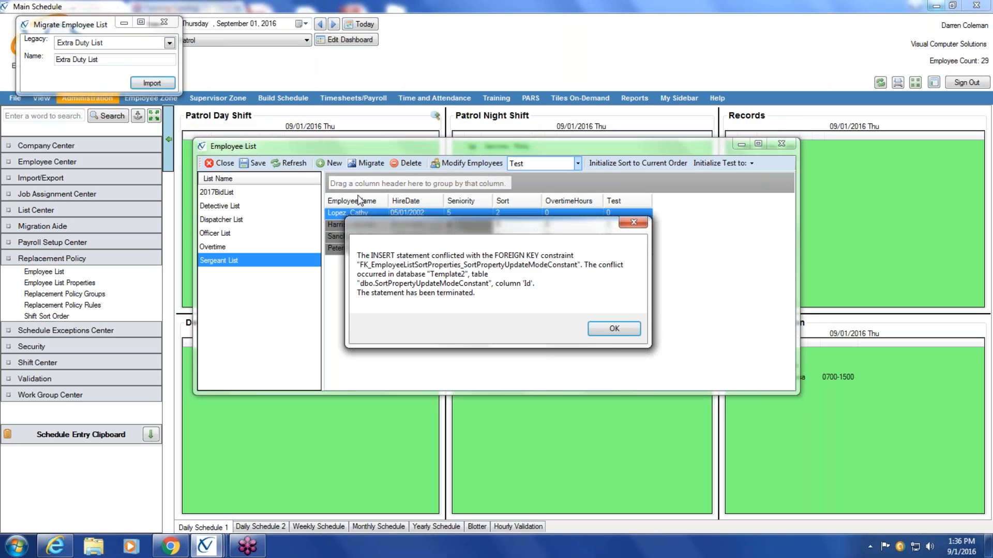
left_click(612, 329)
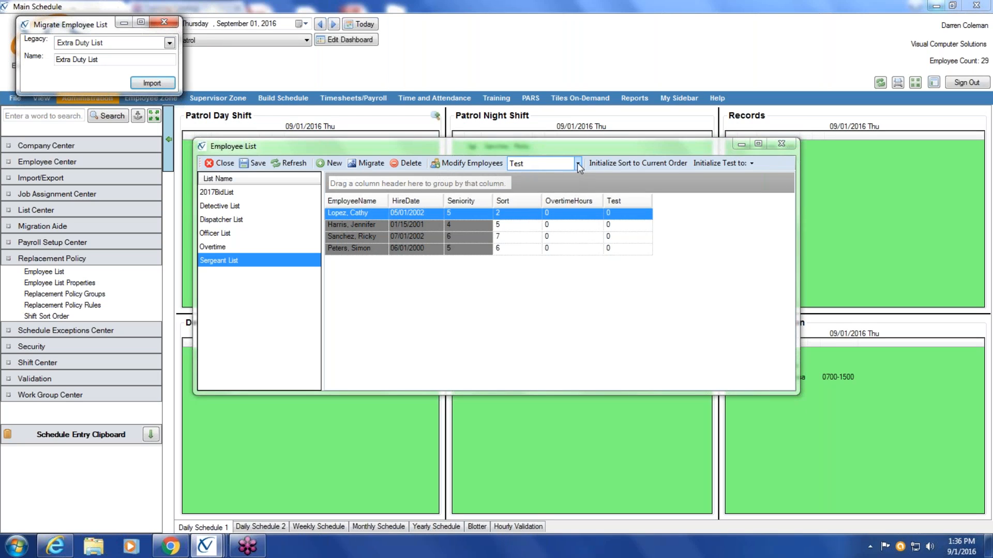
left_click(173, 27)
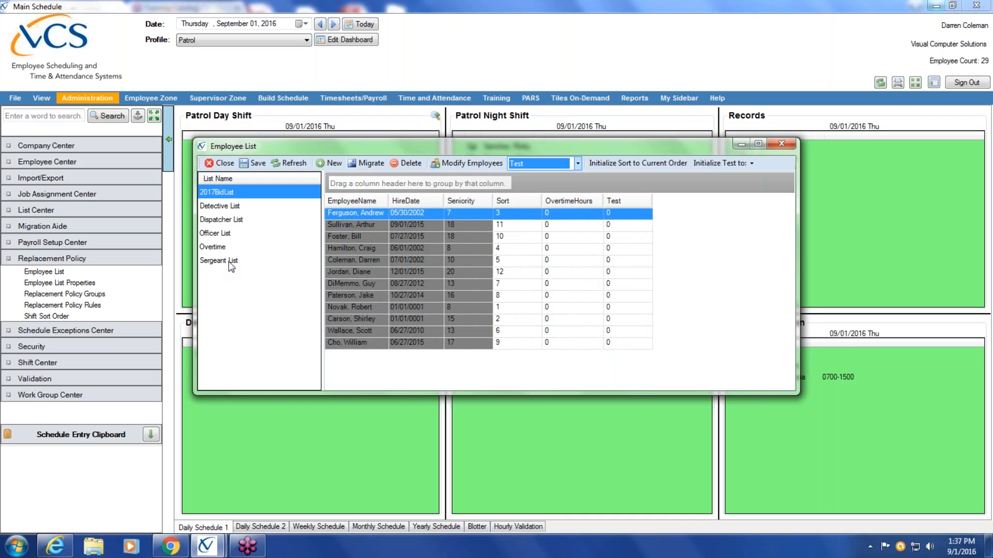
left_click(226, 164)
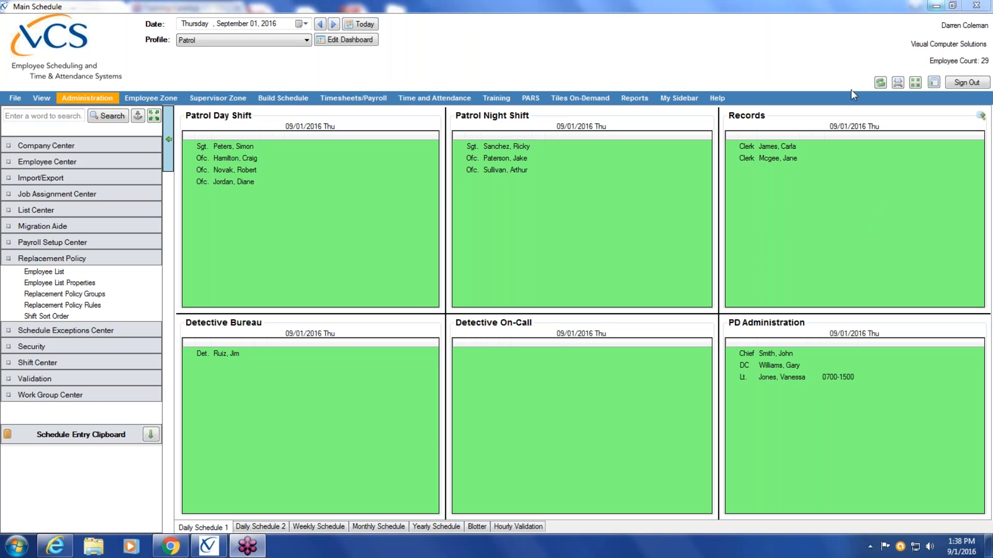
Switch to the browser's Training Catalog page and examine the training sessions on offer with their dates and times
left_click(937, 6)
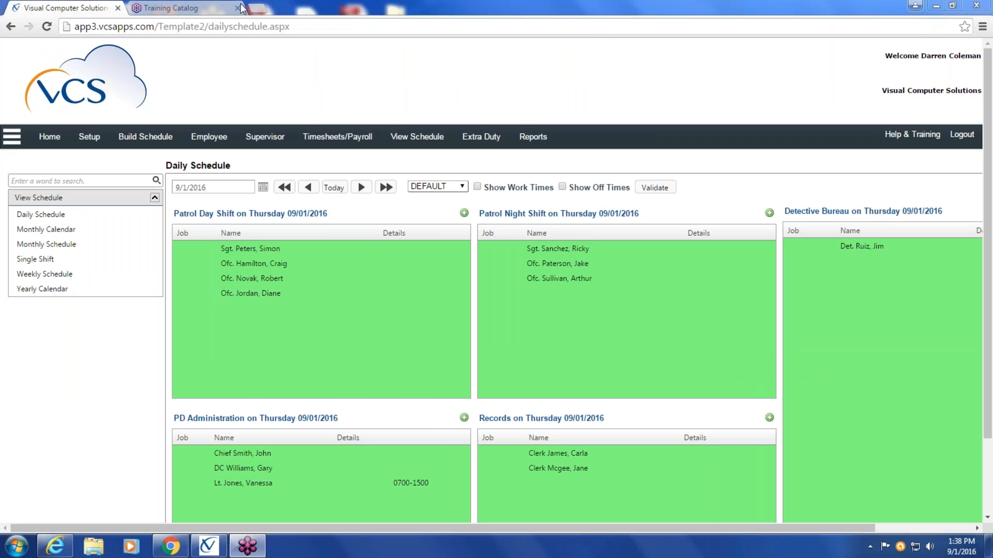
left_click(166, 9)
scroll(753, 395, "up", 5)
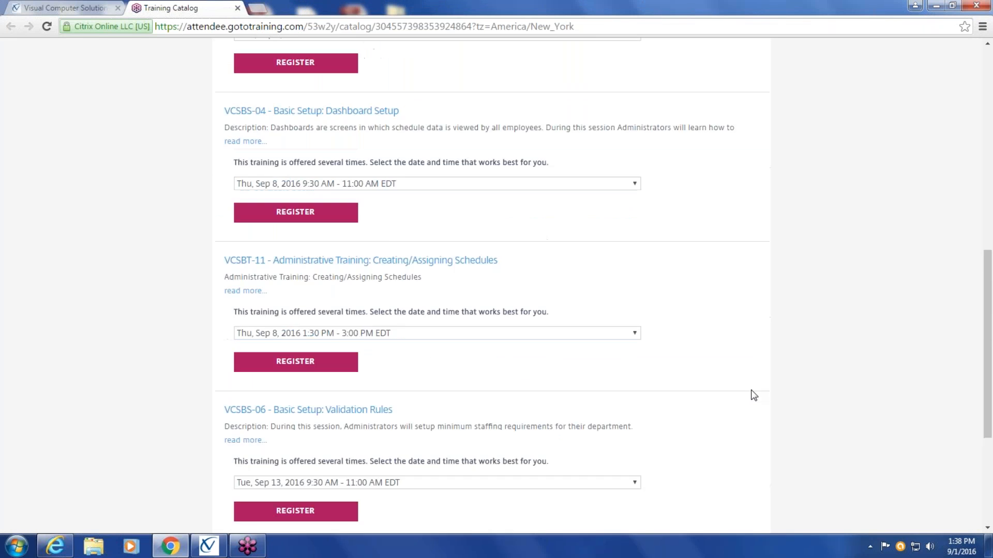
scroll(753, 396, "up", 6)
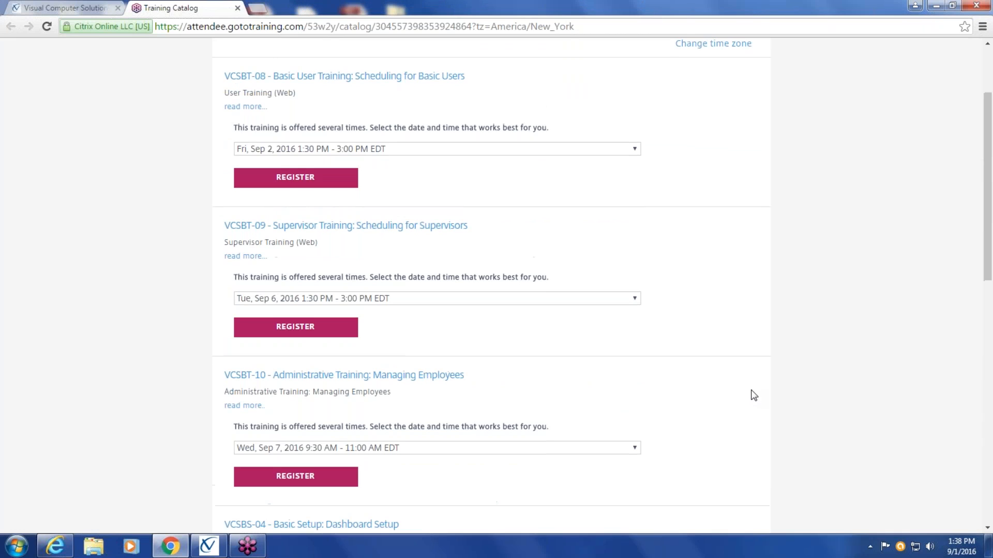
scroll(754, 396, "up", 2)
scroll(754, 396, "down", 7)
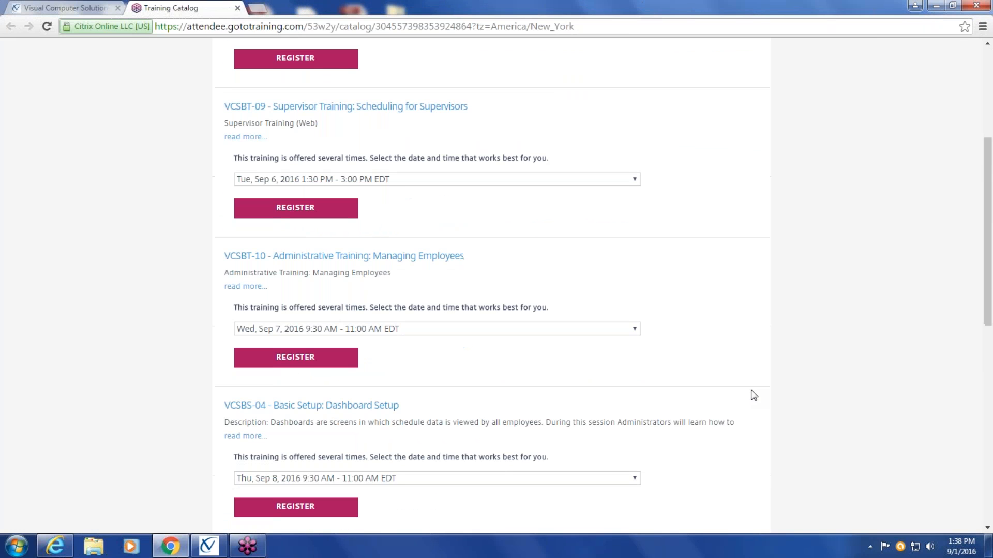
scroll(754, 396, "down", 3)
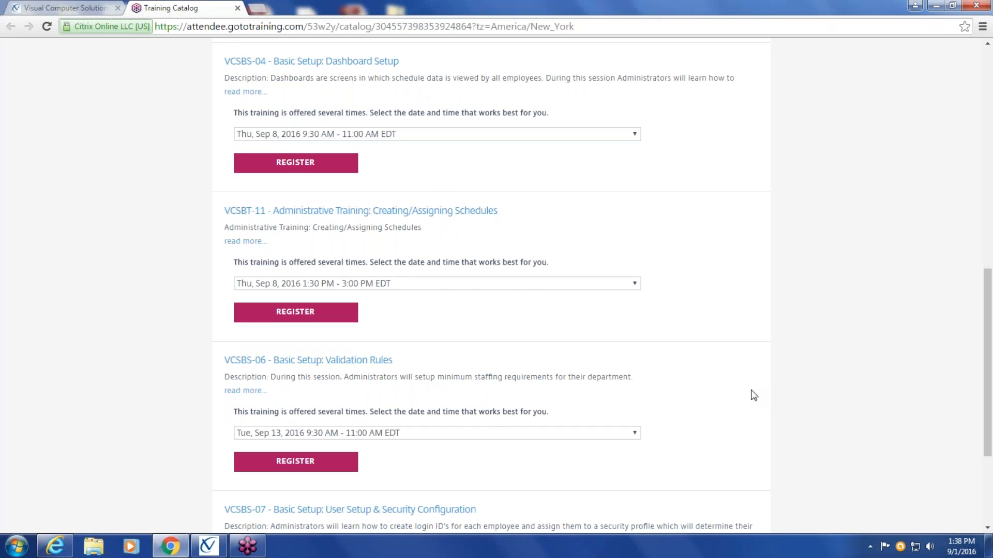
scroll(754, 395, "down", 3)
scroll(754, 396, "up", 7)
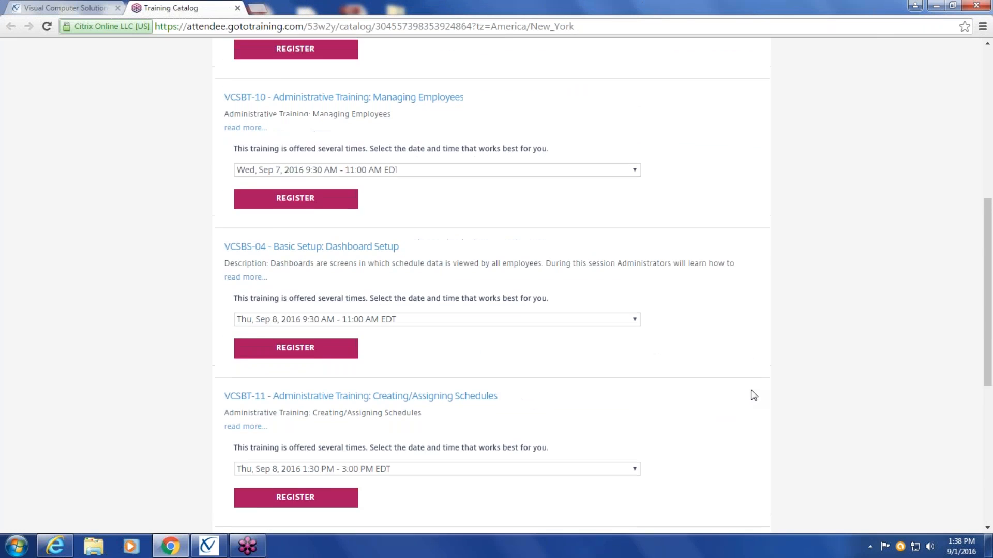
Examine the Basic Setup sessions in the training catalog: Dashboard Setup, Validation Rules, and User Setup & Security Configuration
scroll(754, 396, "up", 7)
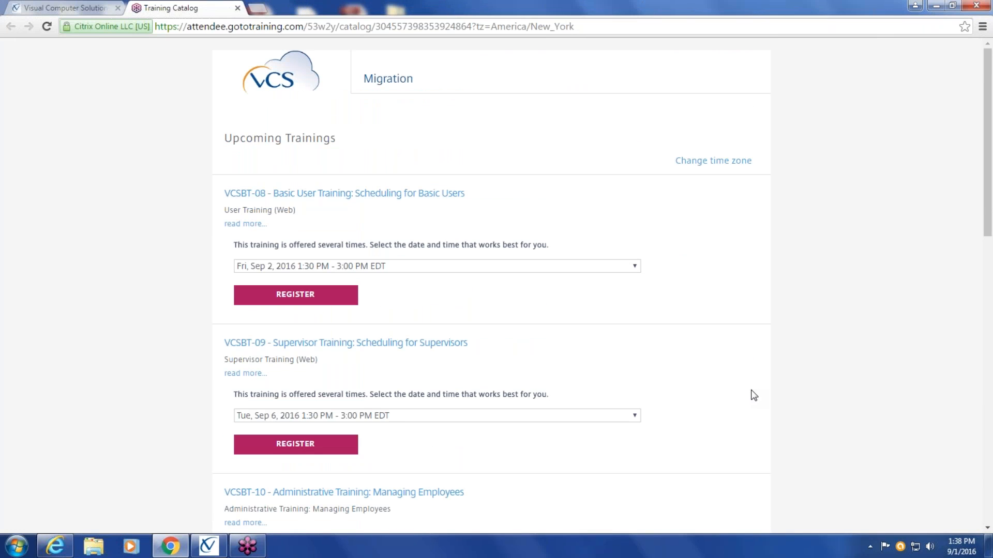
scroll(754, 396, "down", 3)
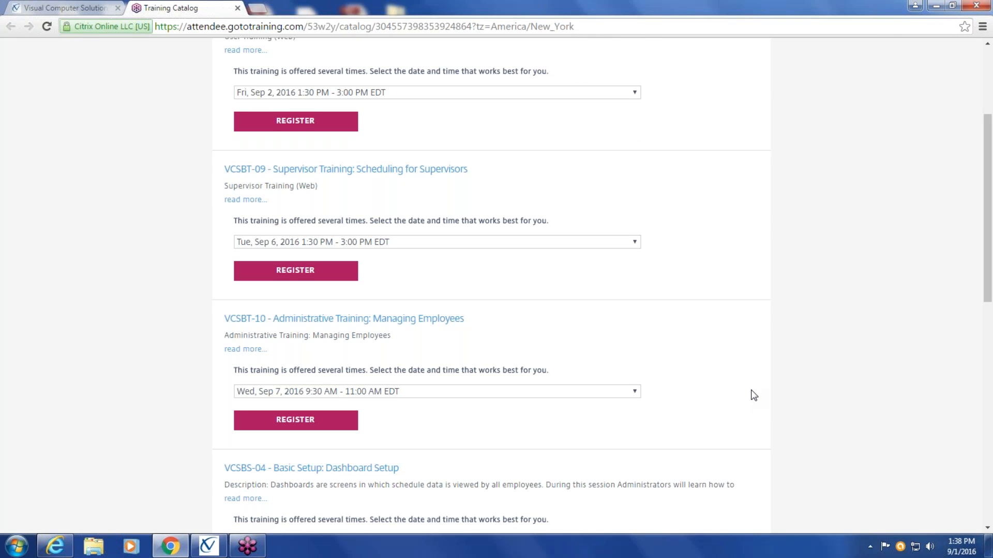
scroll(754, 395, "down", 5)
scroll(754, 395, "down", 5)
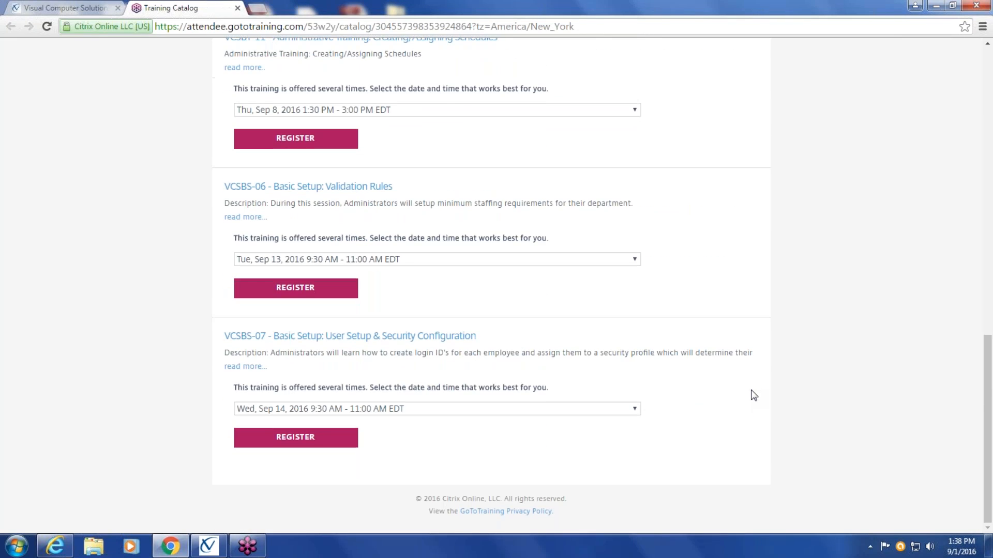
scroll(754, 396, "up", 4)
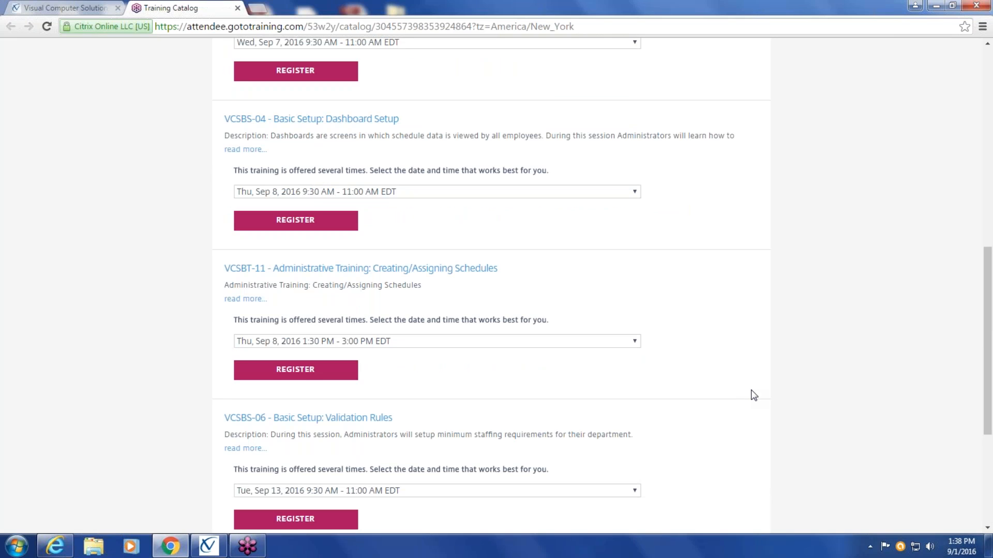
scroll(754, 396, "up", 4)
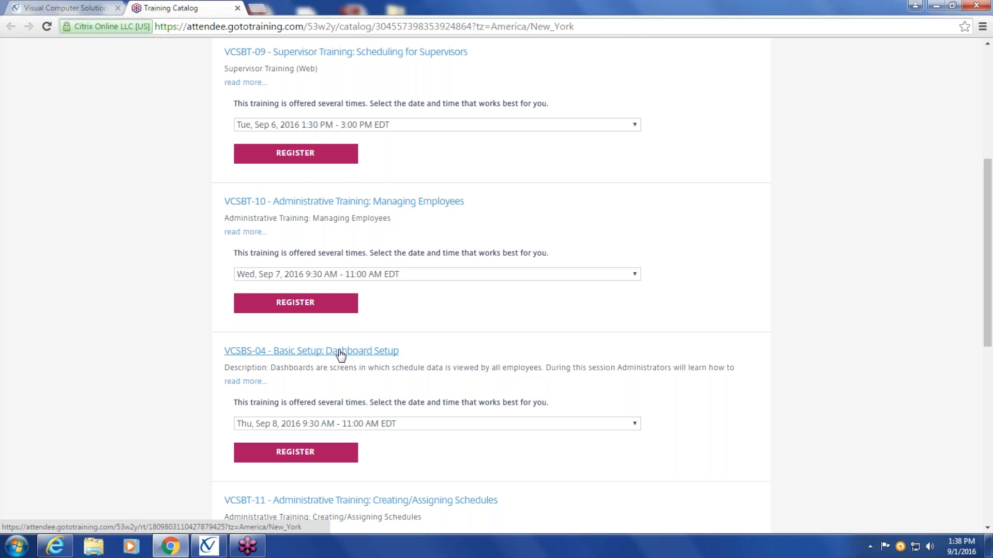
scroll(340, 354, "down", 6)
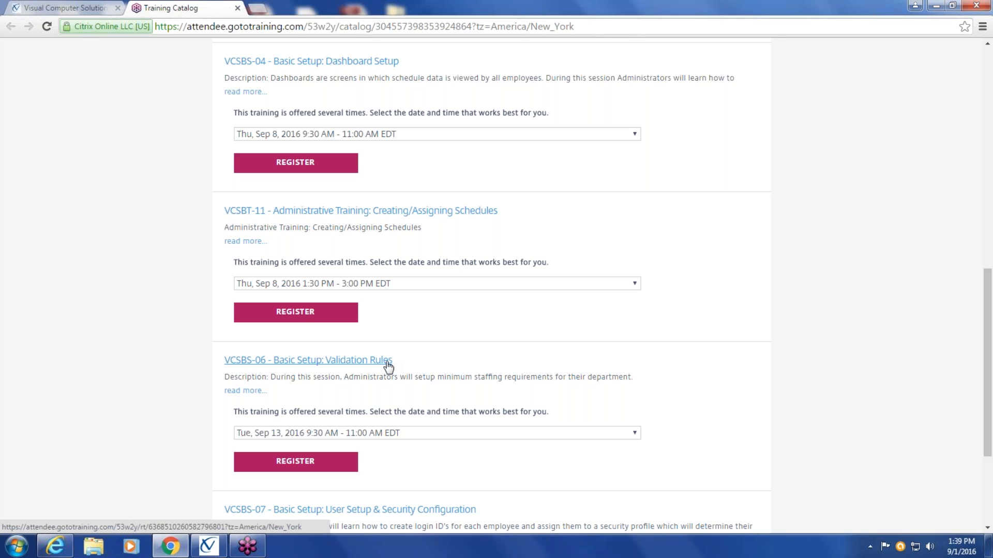
scroll(389, 366, "down", 4)
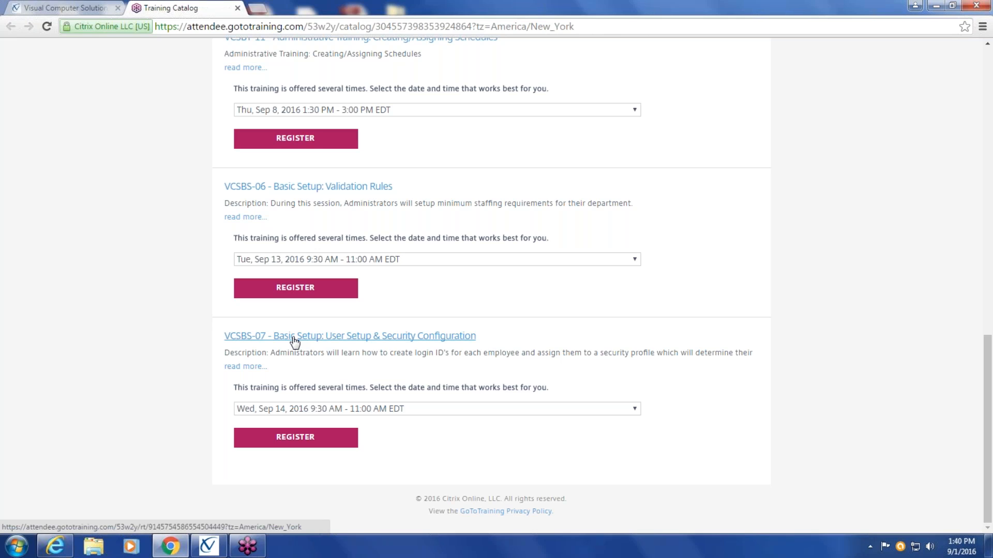
Review the Basic User, Supervisor and Managing Employees training sessions at the start of the catalog
scroll(294, 341, "up", 3)
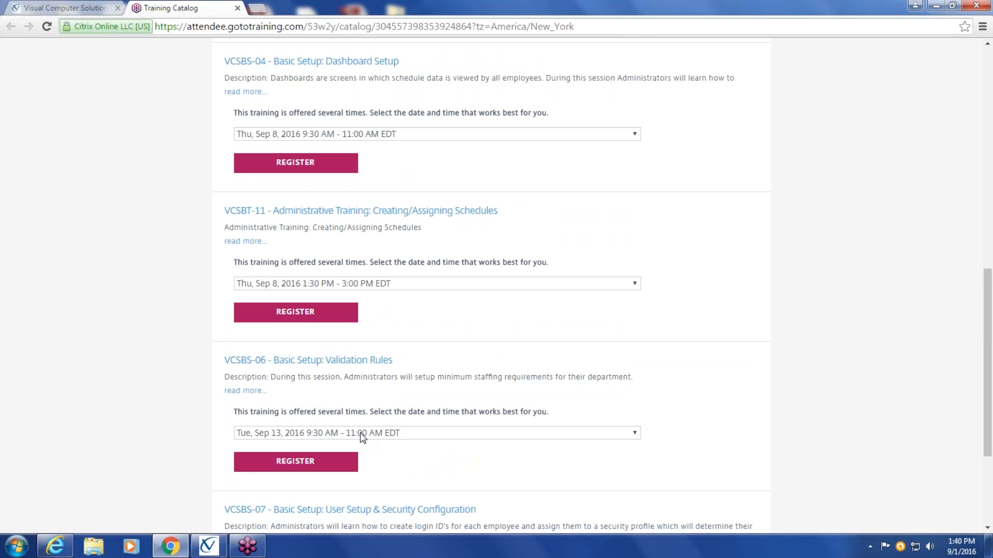
scroll(362, 437, "up", 4)
scroll(362, 437, "up", 4)
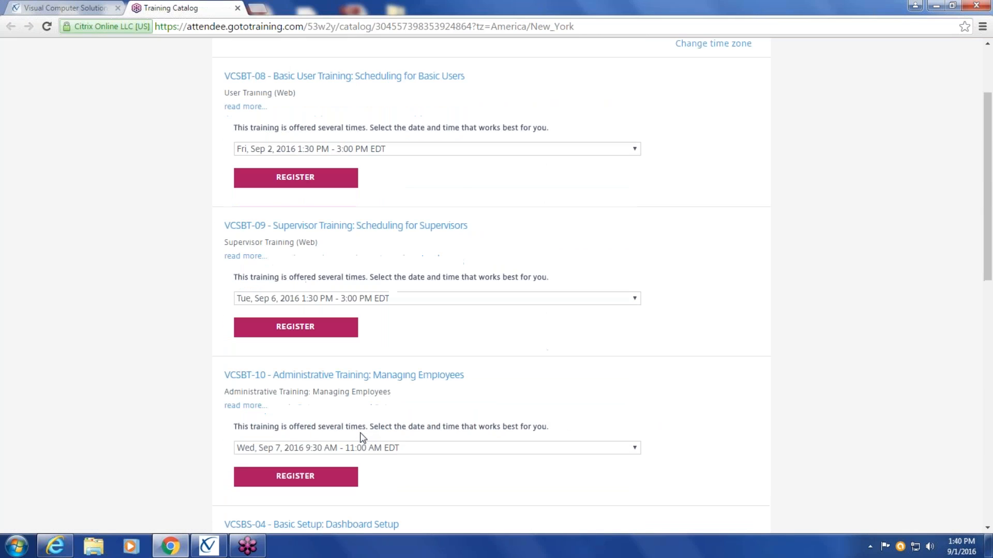
scroll(362, 437, "up", 2)
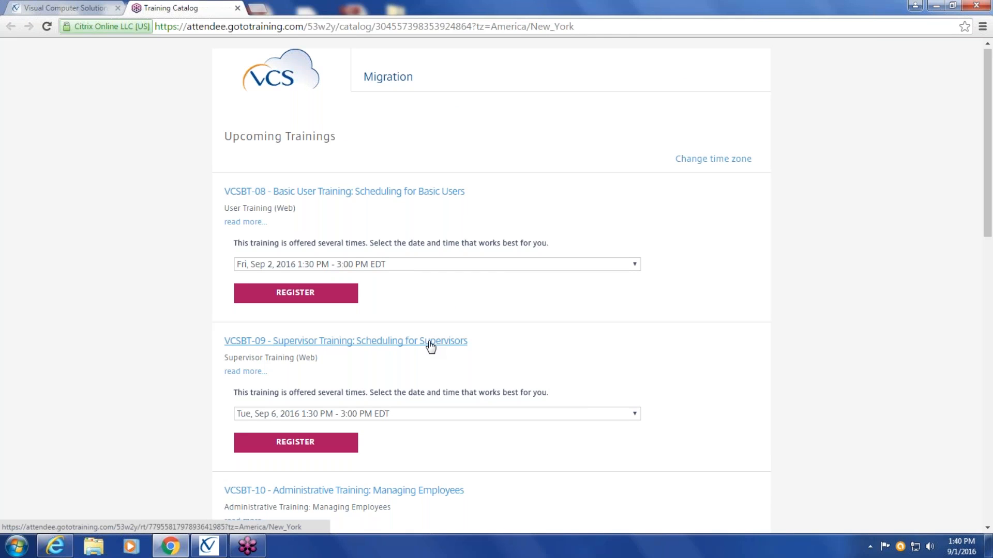
scroll(431, 347, "down", 2)
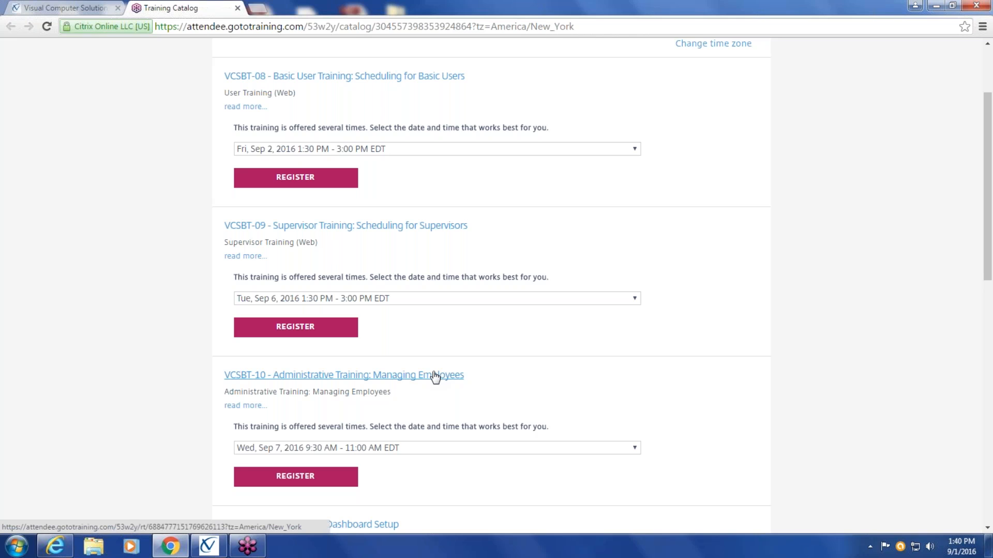
scroll(852, 406, "up", 3)
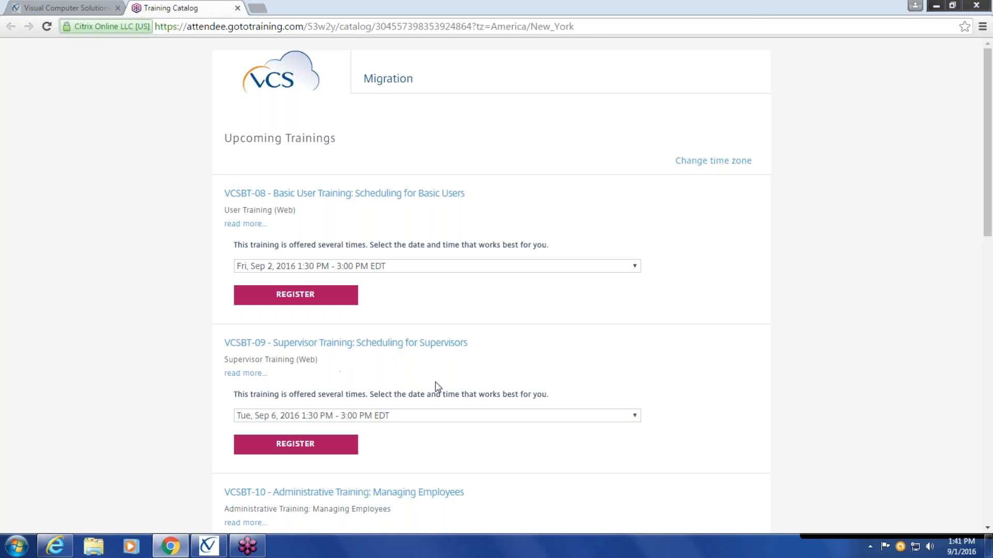
Look through the full list of upcoming trainings again, from Scheduling for Basic Users to User Setup & Security Configuration
scroll(437, 390, "down", 4)
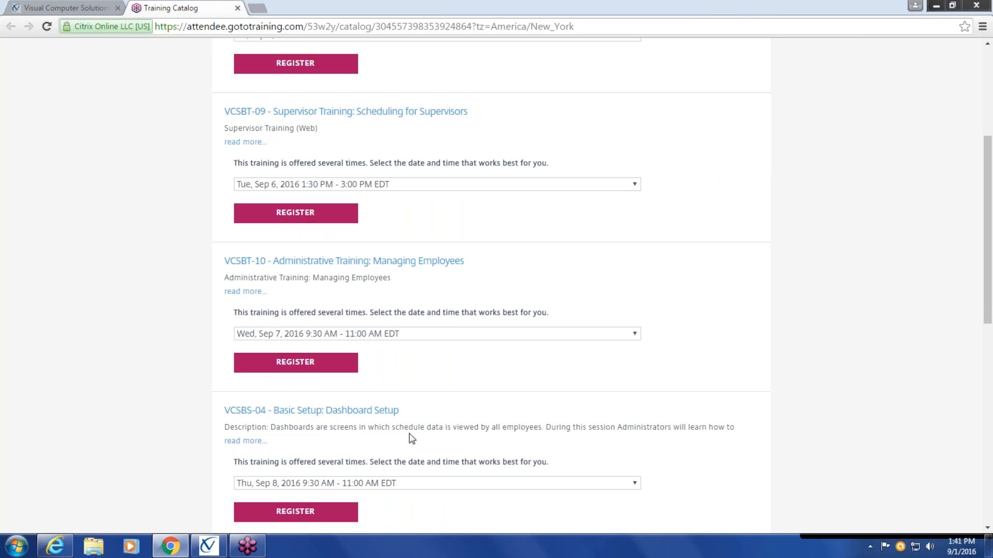
scroll(408, 433, "down", 3)
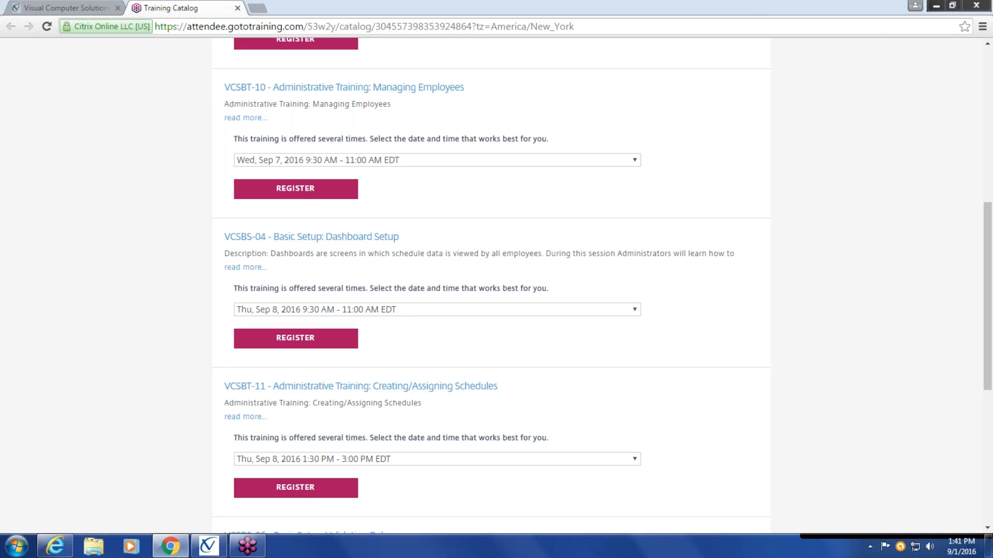
scroll(492, 284, "up", 2)
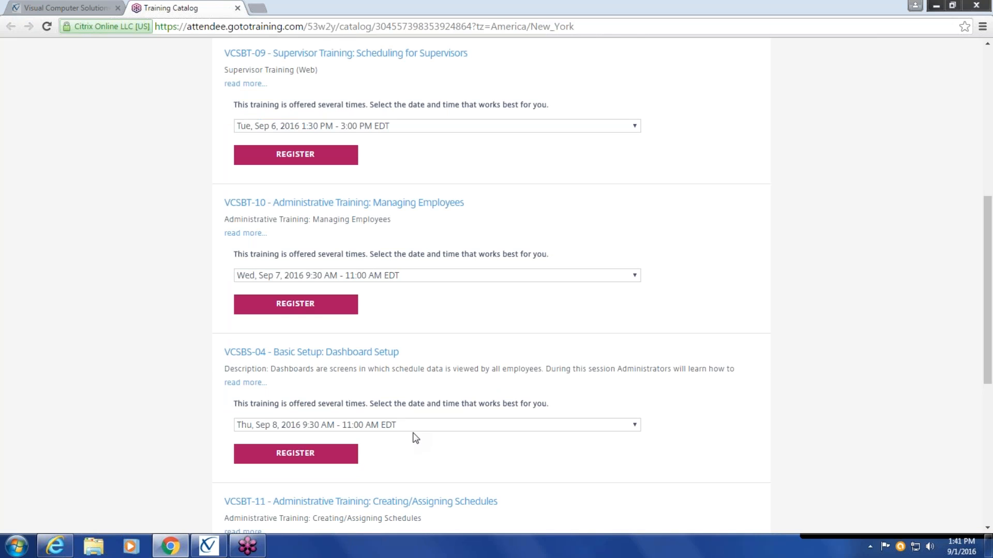
scroll(351, 253, "down", 2)
scroll(351, 237, "down", 5)
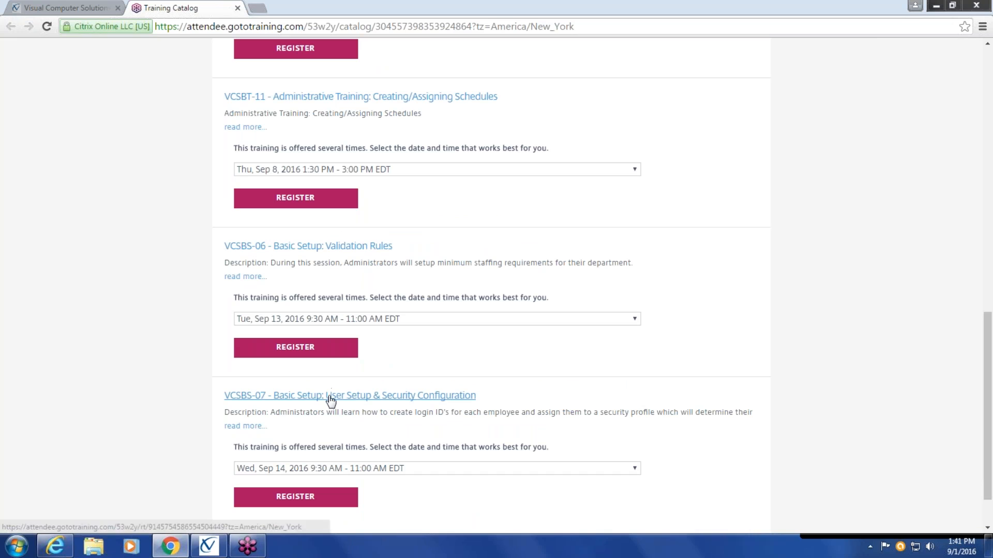
scroll(332, 393, "up", 8)
scroll(331, 401, "up", 4)
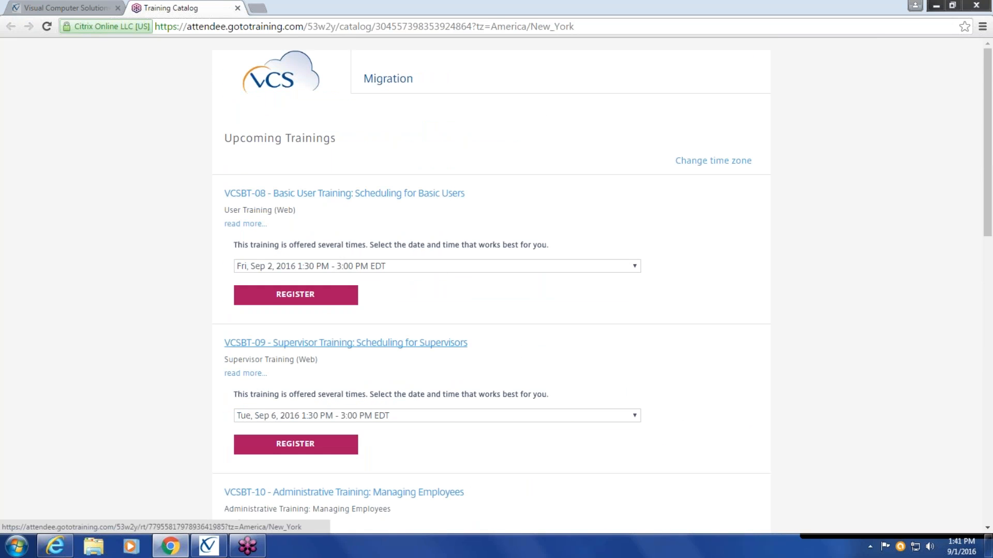
scroll(327, 336, "down", 2)
scroll(318, 383, "down", 3)
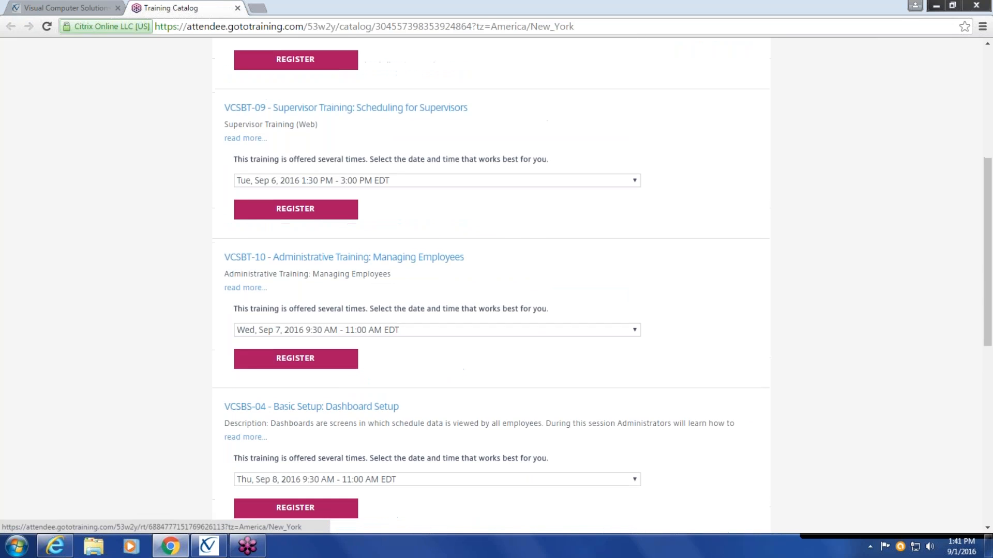